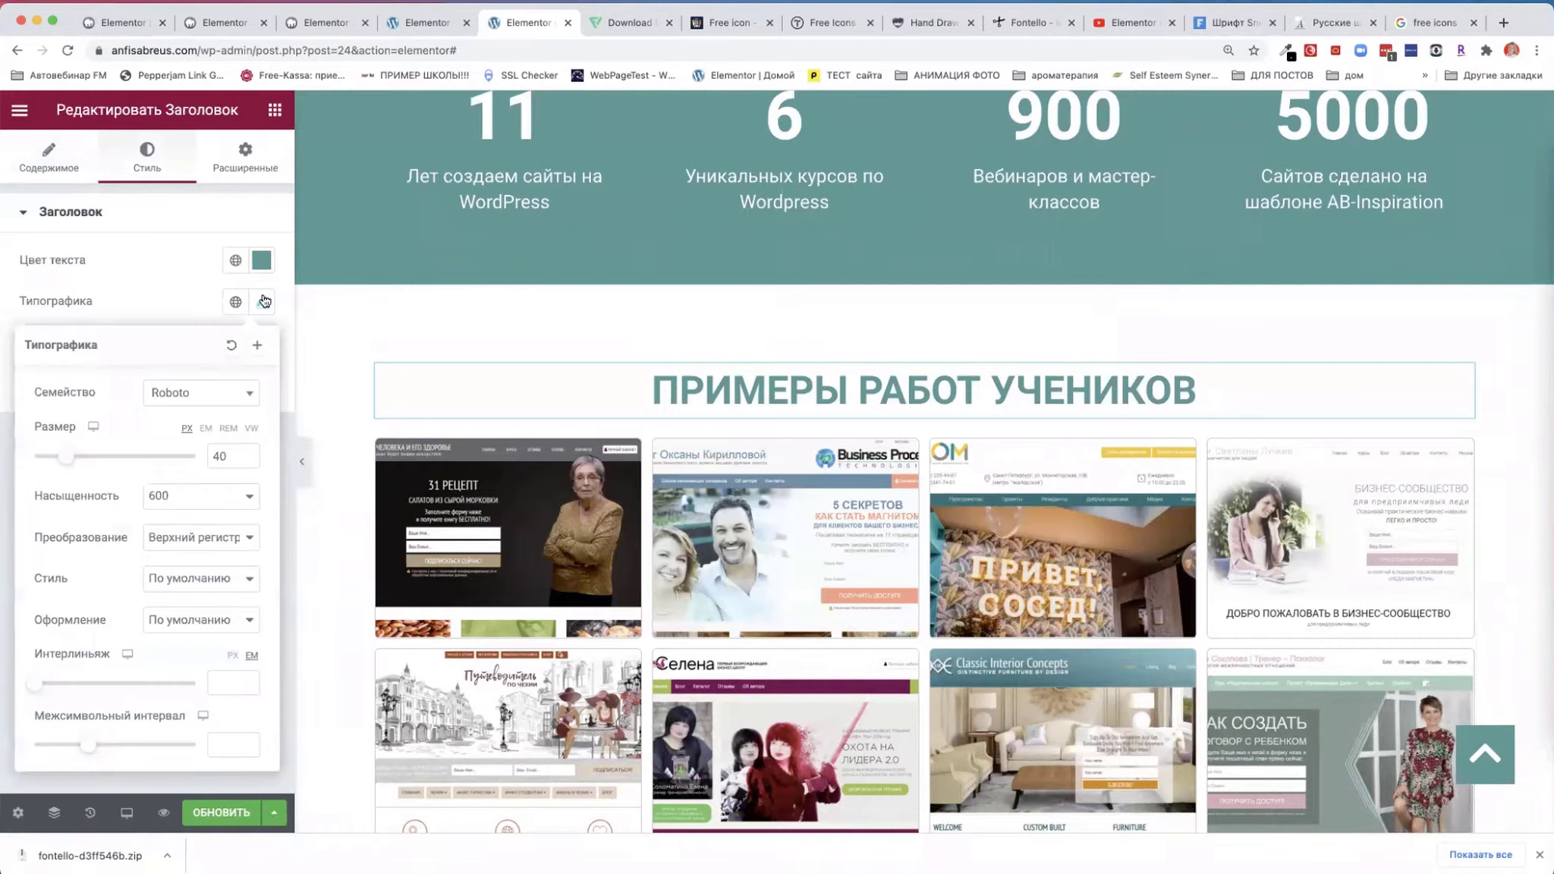
- Try Rock Salt, Rouge Script, Rubik and Ruge Boogie as the heading font
left_click(227, 395)
scroll(174, 485, "down", 3)
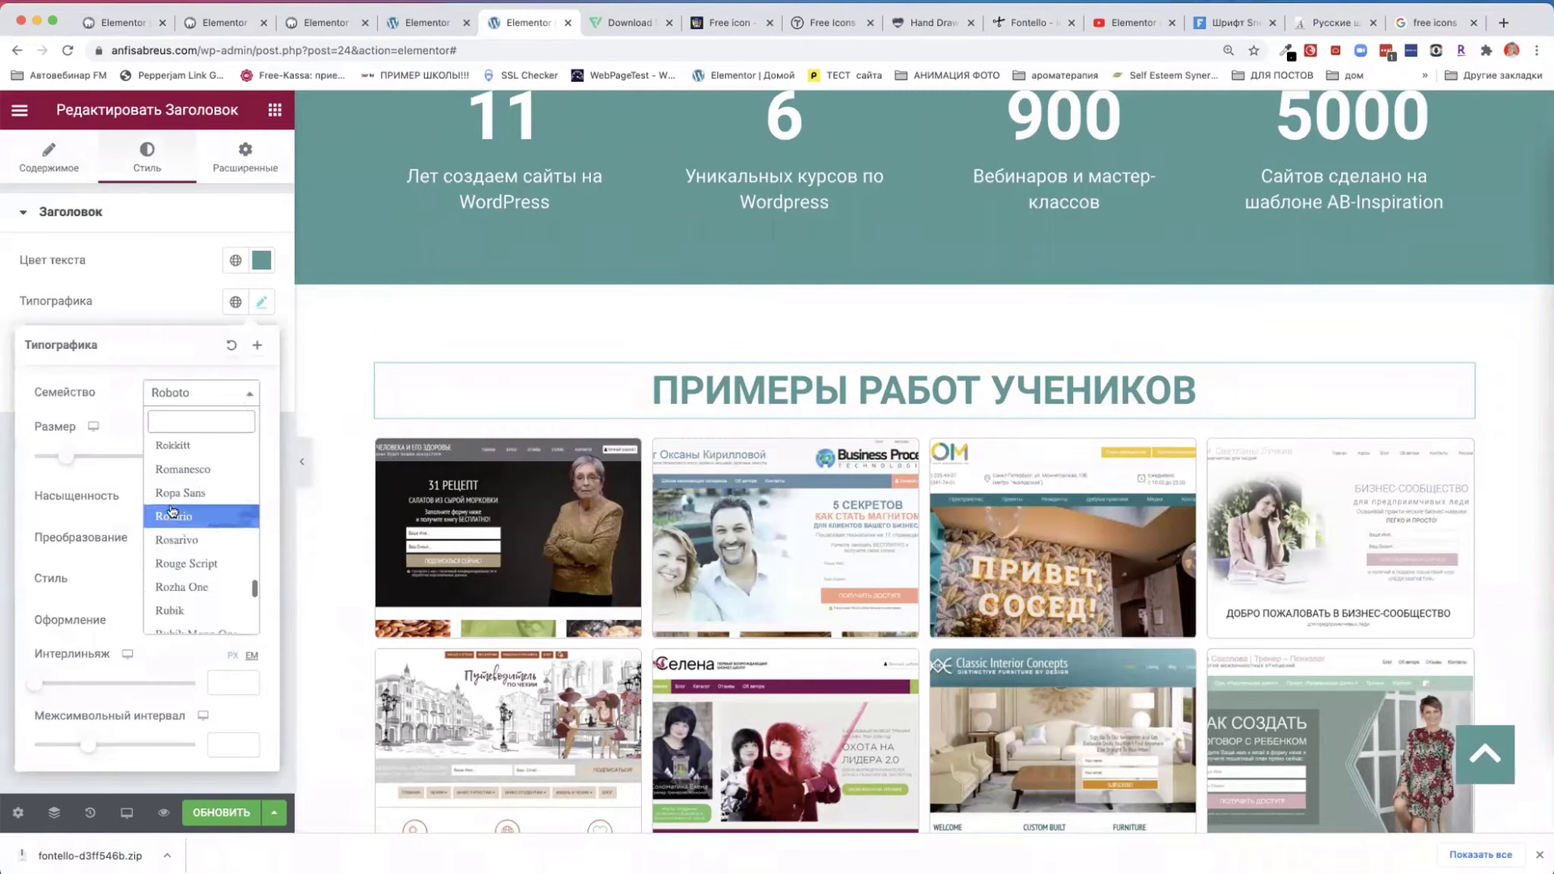
scroll(173, 511, "up", 1)
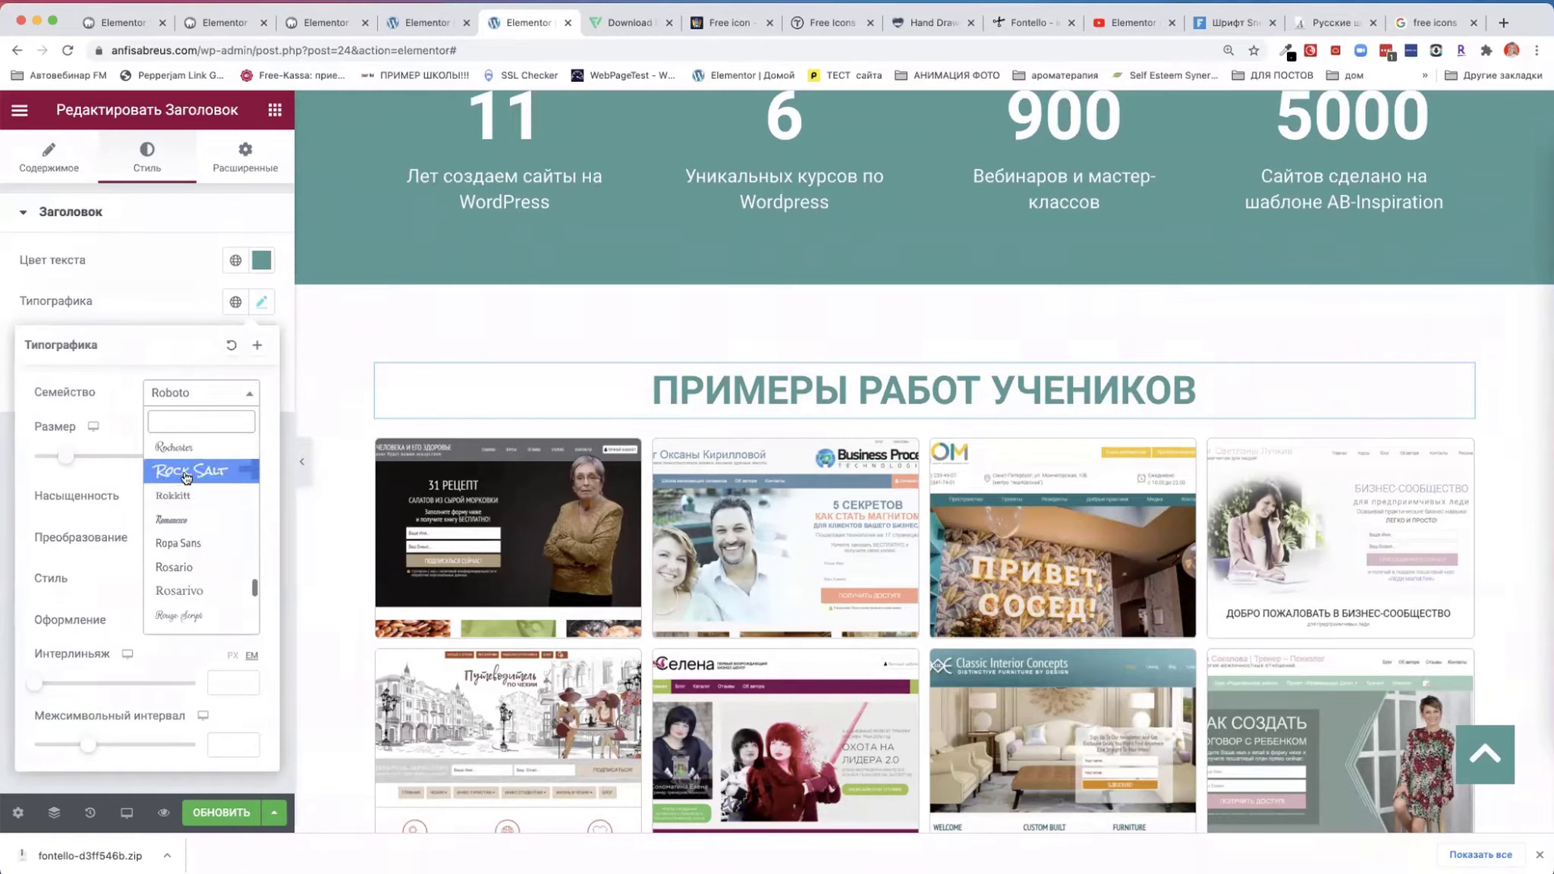
left_click(186, 474)
left_click(211, 402)
scroll(186, 559, "down", 1)
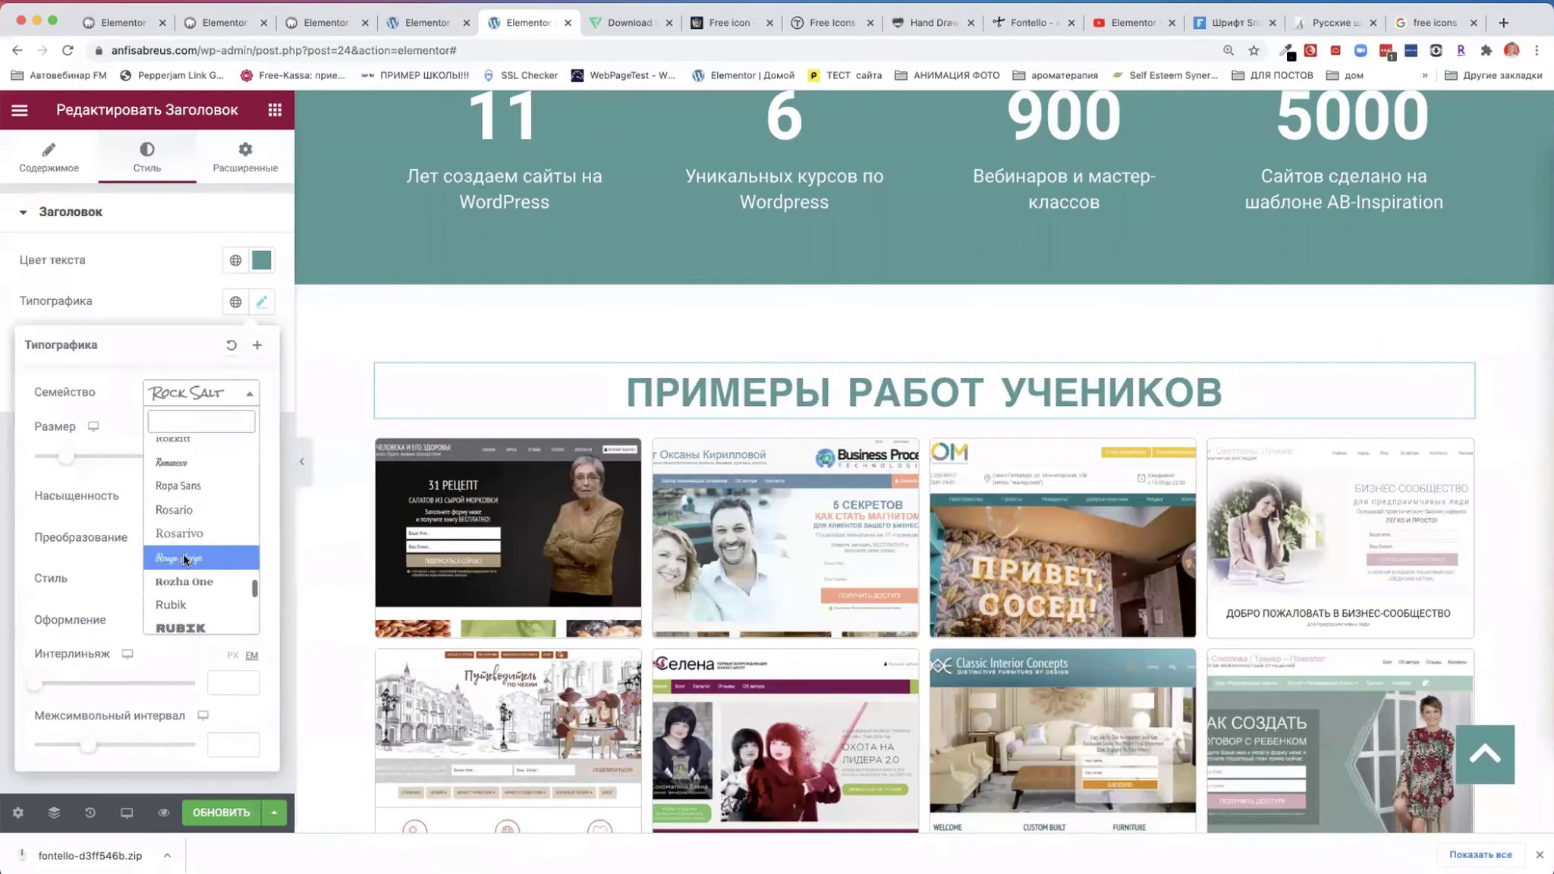
left_click(185, 559)
left_click(194, 392)
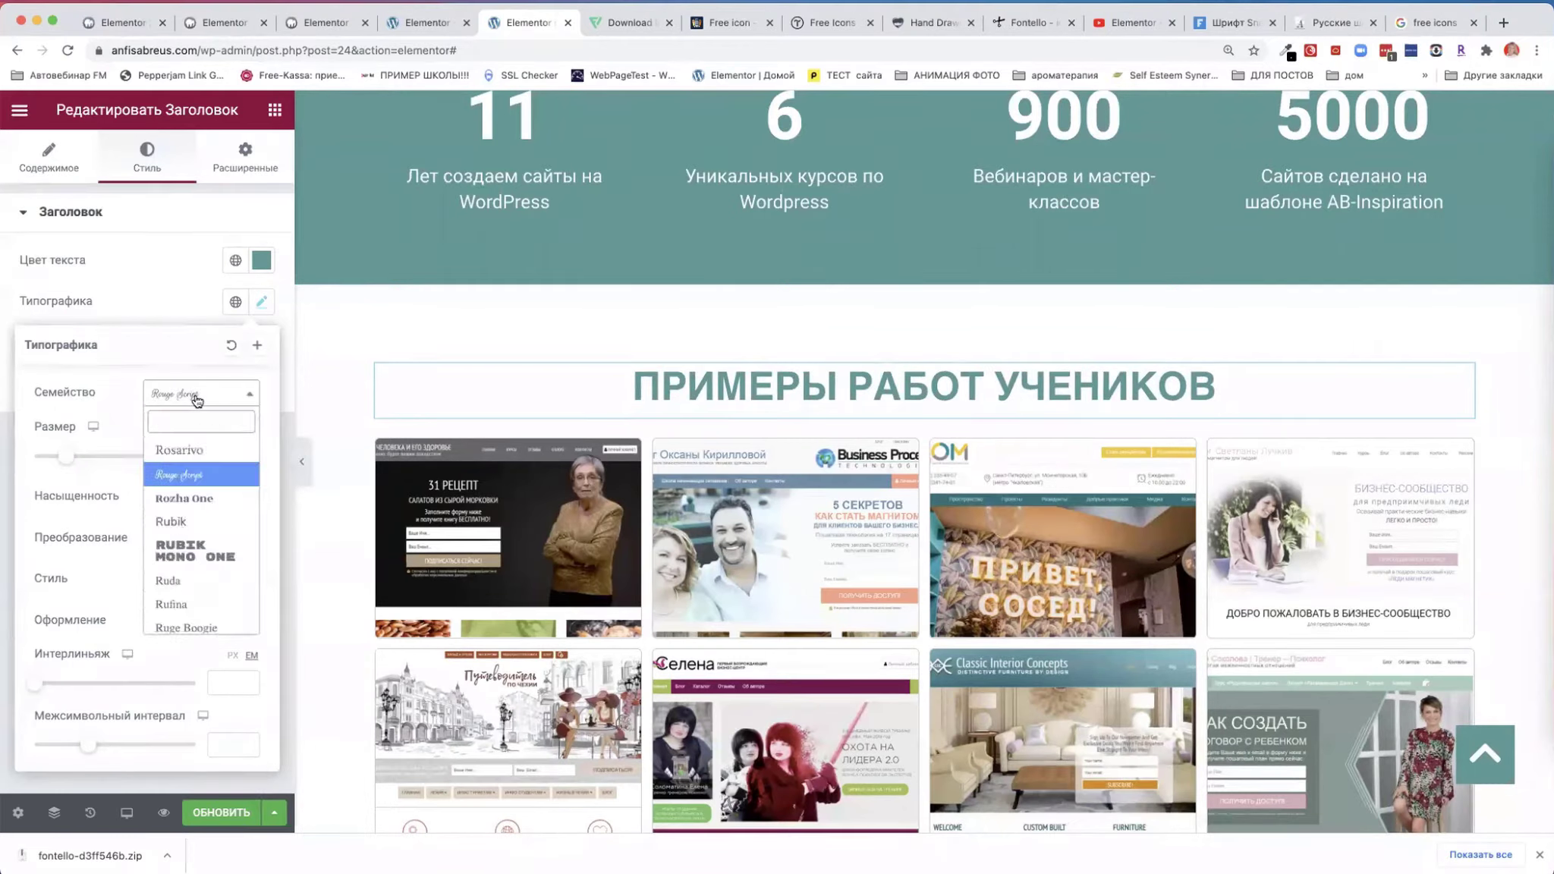
left_click(190, 525)
left_click(190, 403)
scroll(189, 538, "down", 2)
left_click(184, 495)
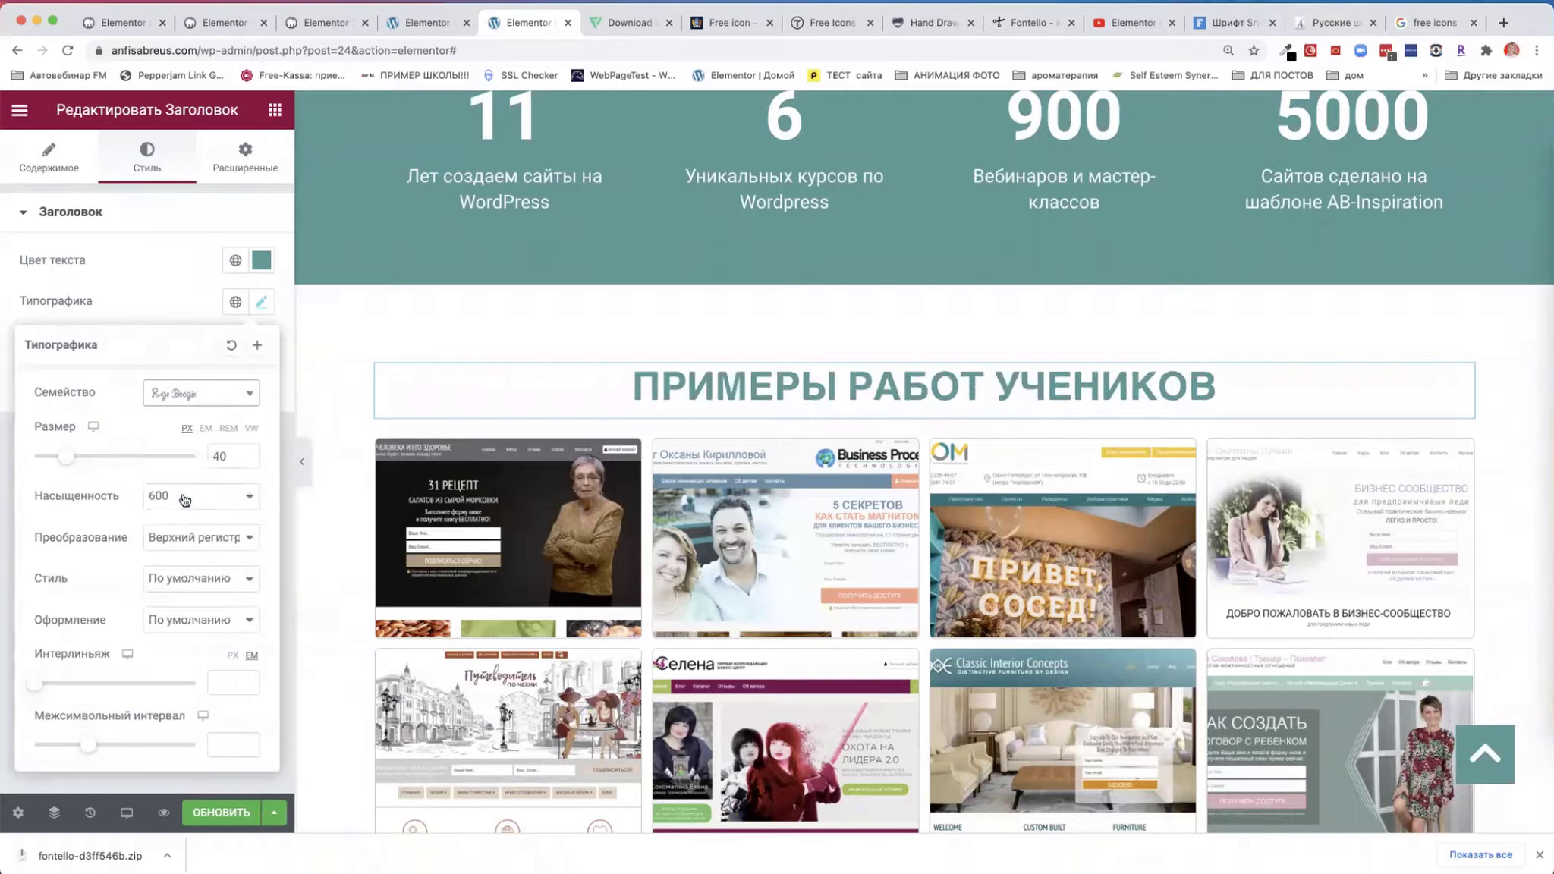
- Settle on Playball as the heading's font family
left_click(189, 400)
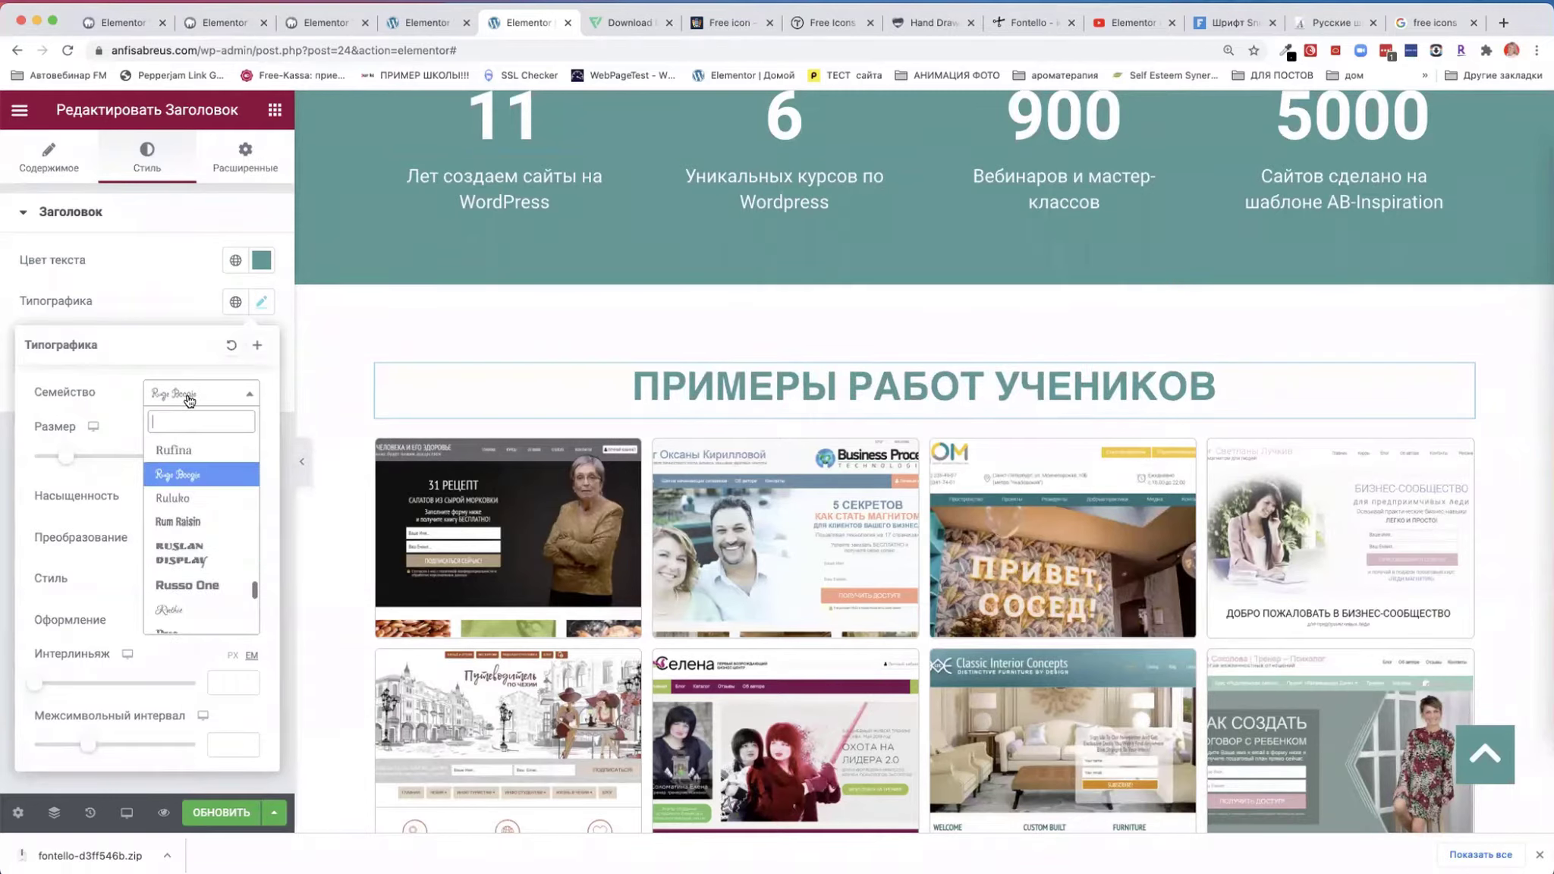
scroll(186, 486, "up", 15)
scroll(185, 467, "up", 1)
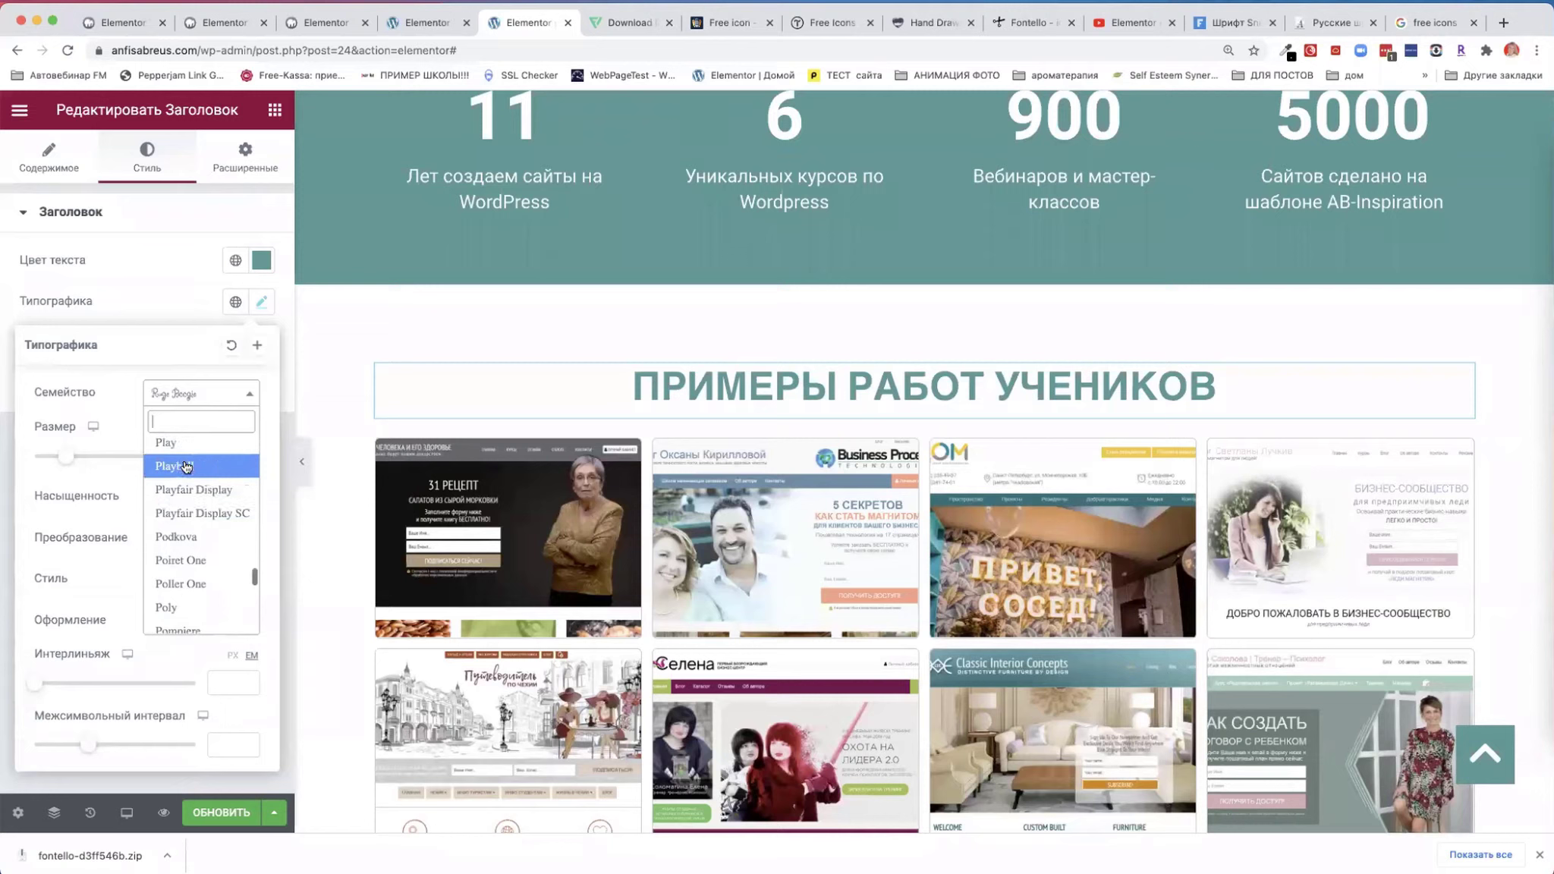
left_click(185, 467)
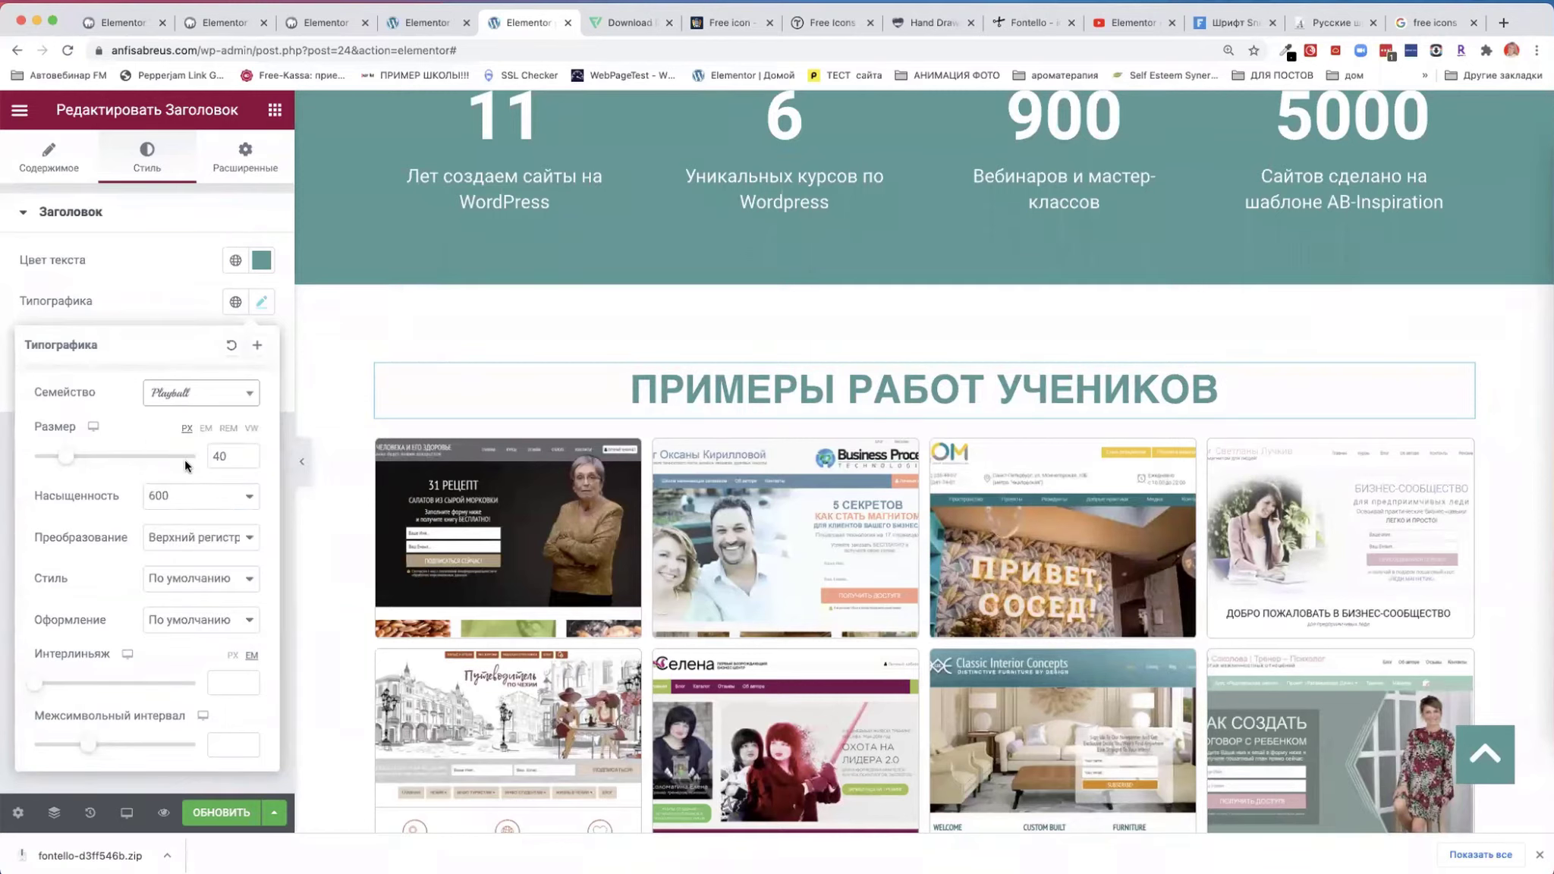
- On oFont.ru, open and browse the Рукописные handwritten fonts category
left_click(1225, 25)
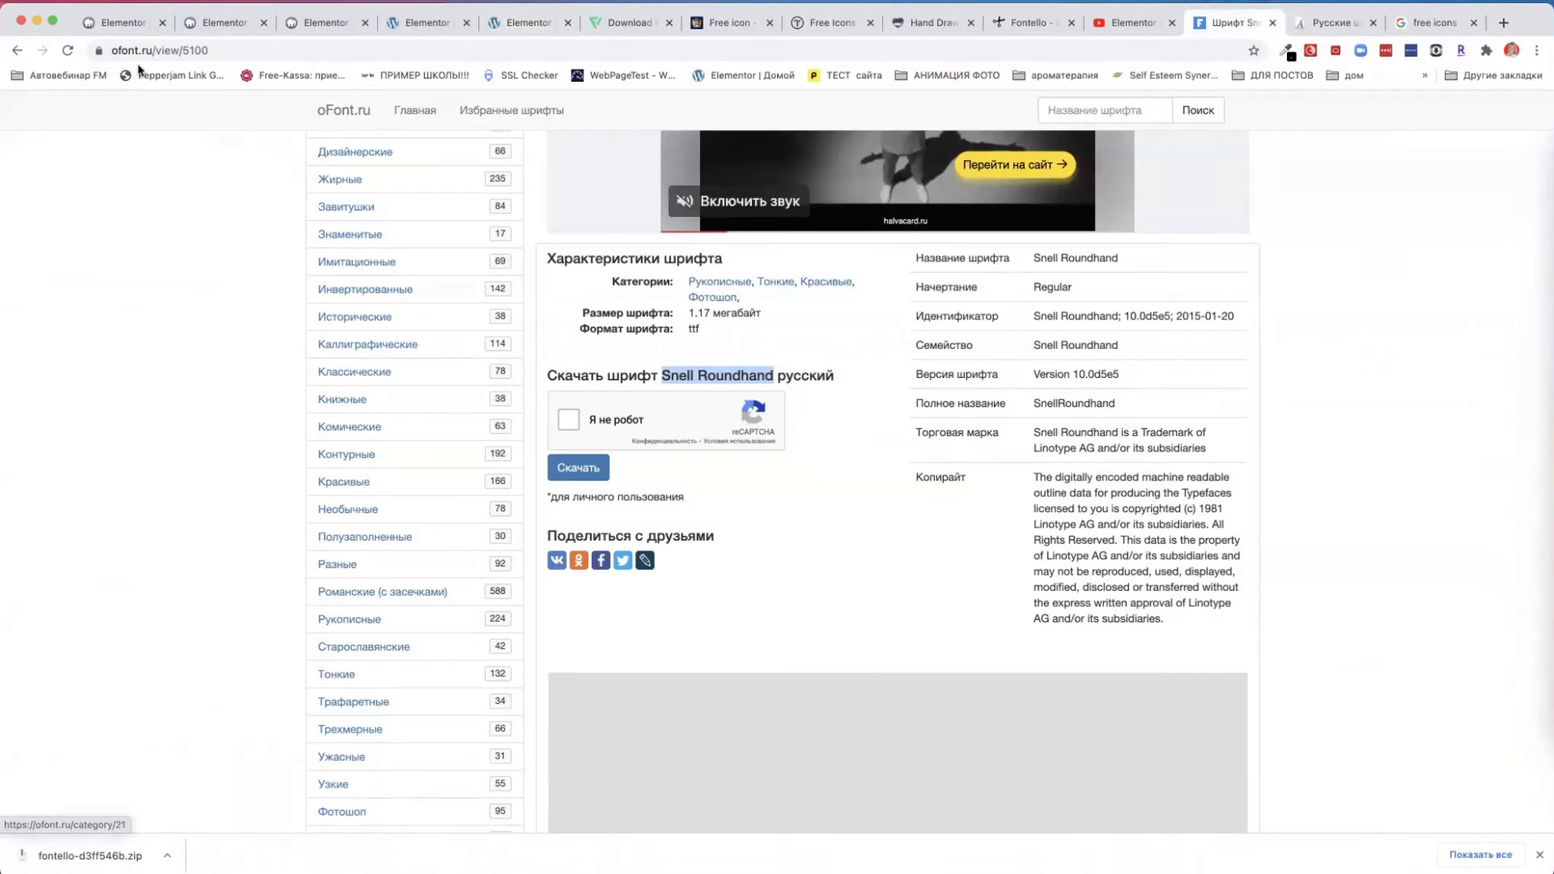
scroll(483, 331, "up", 5)
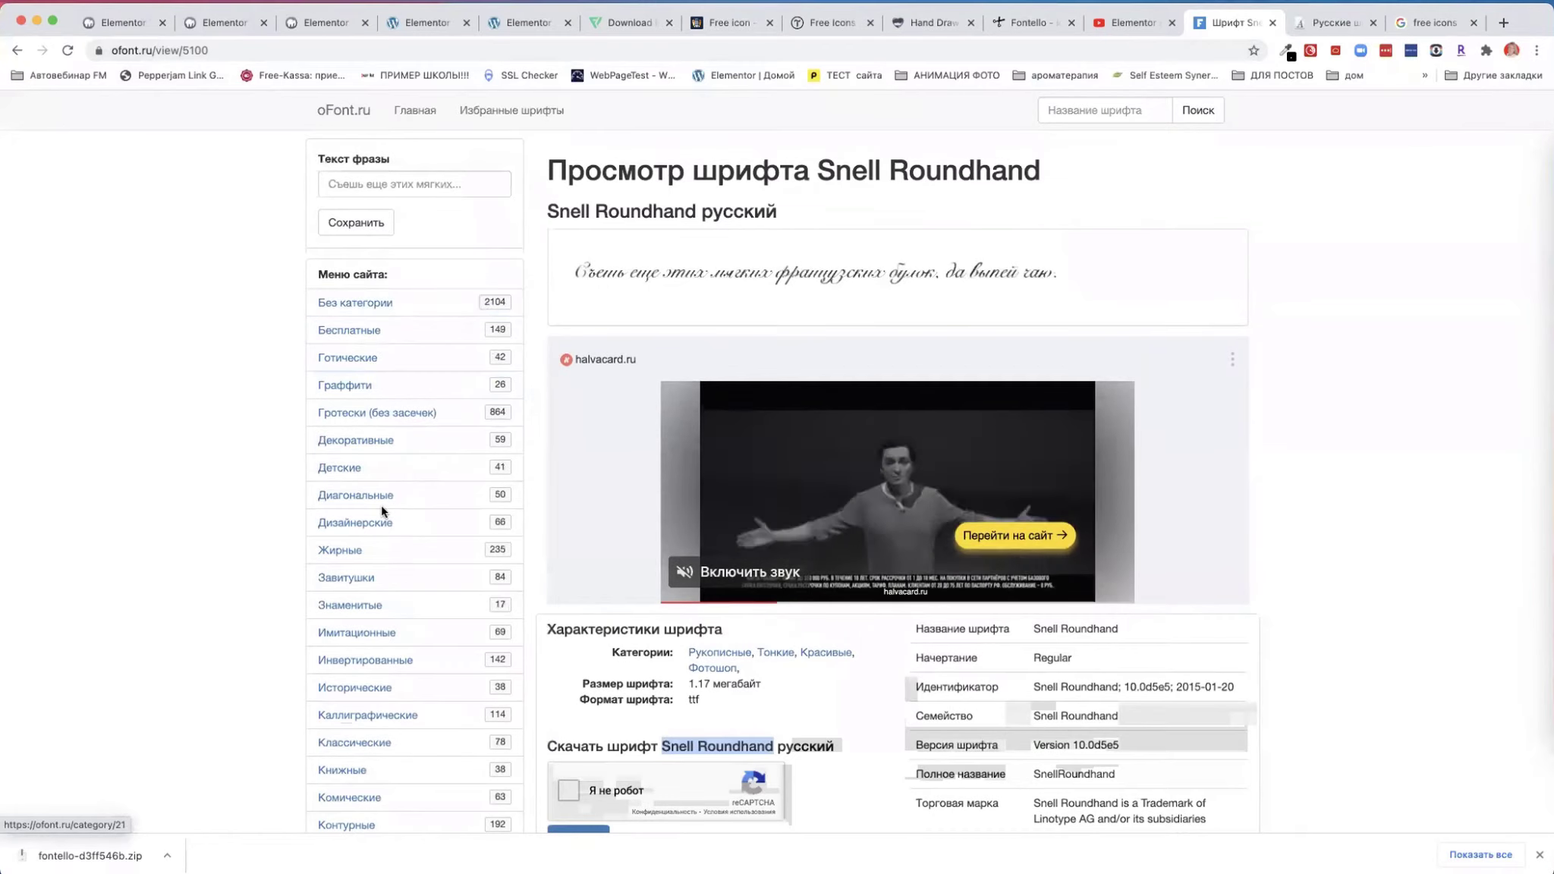
scroll(383, 505, "down", 5)
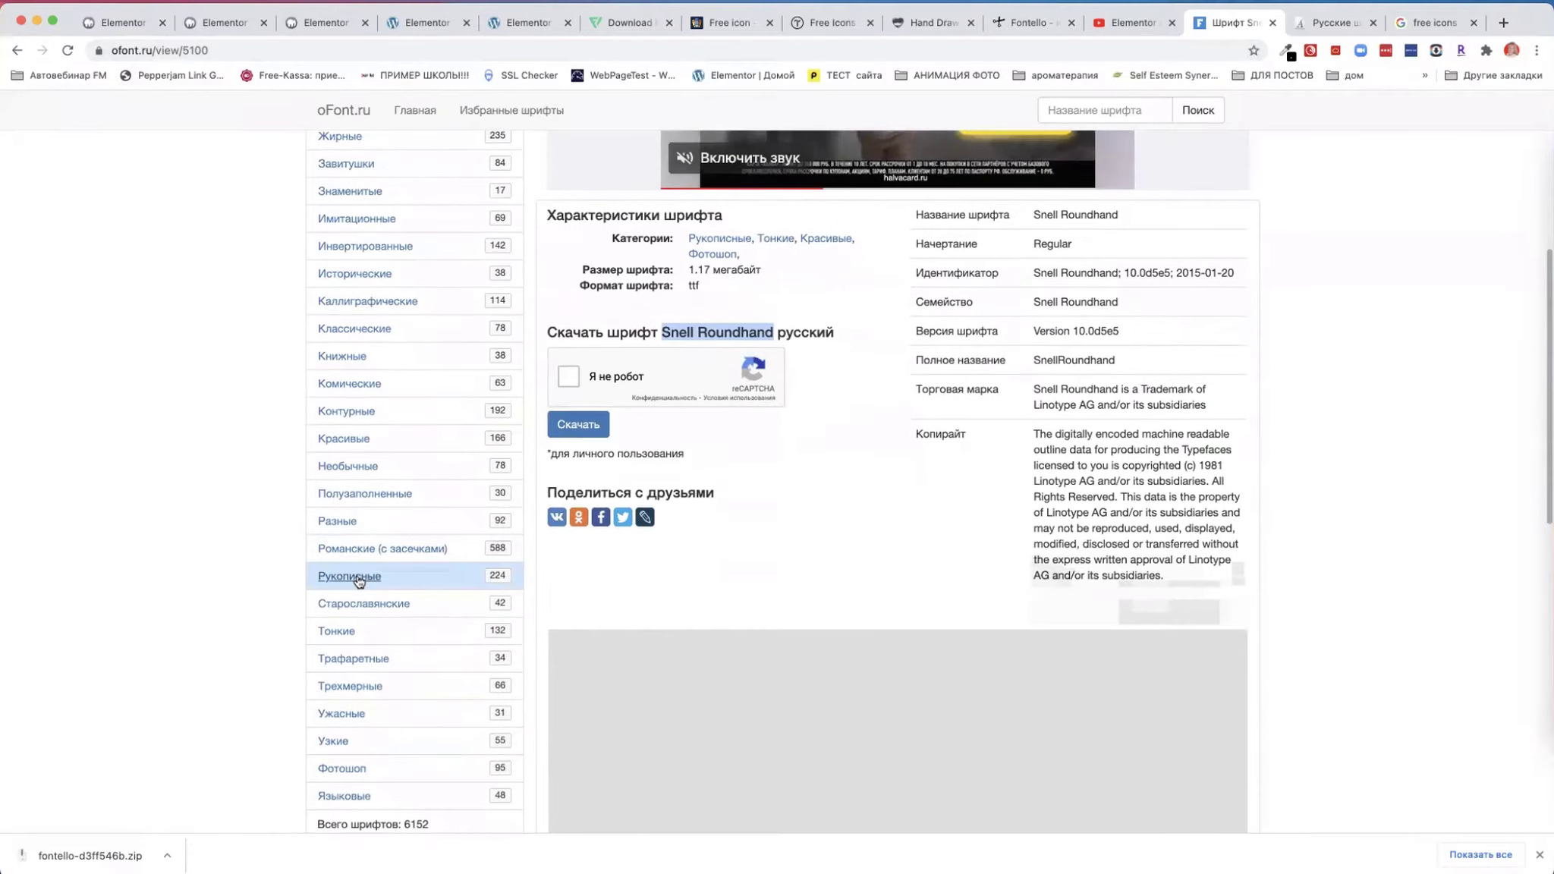
left_click(357, 579)
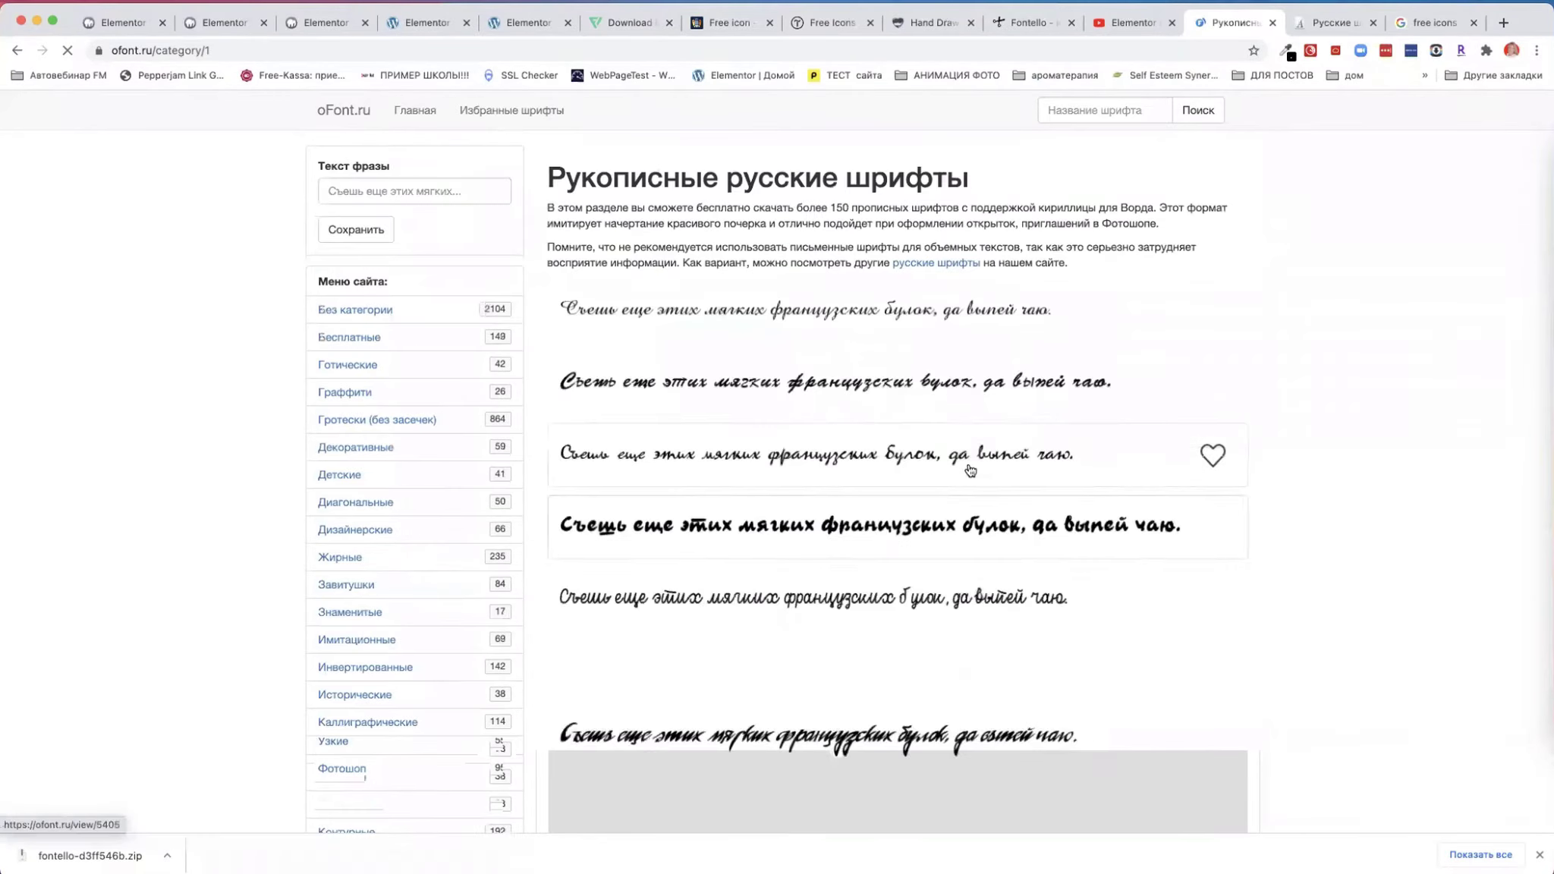
scroll(756, 420, "down", 3)
scroll(753, 607, "down", 4)
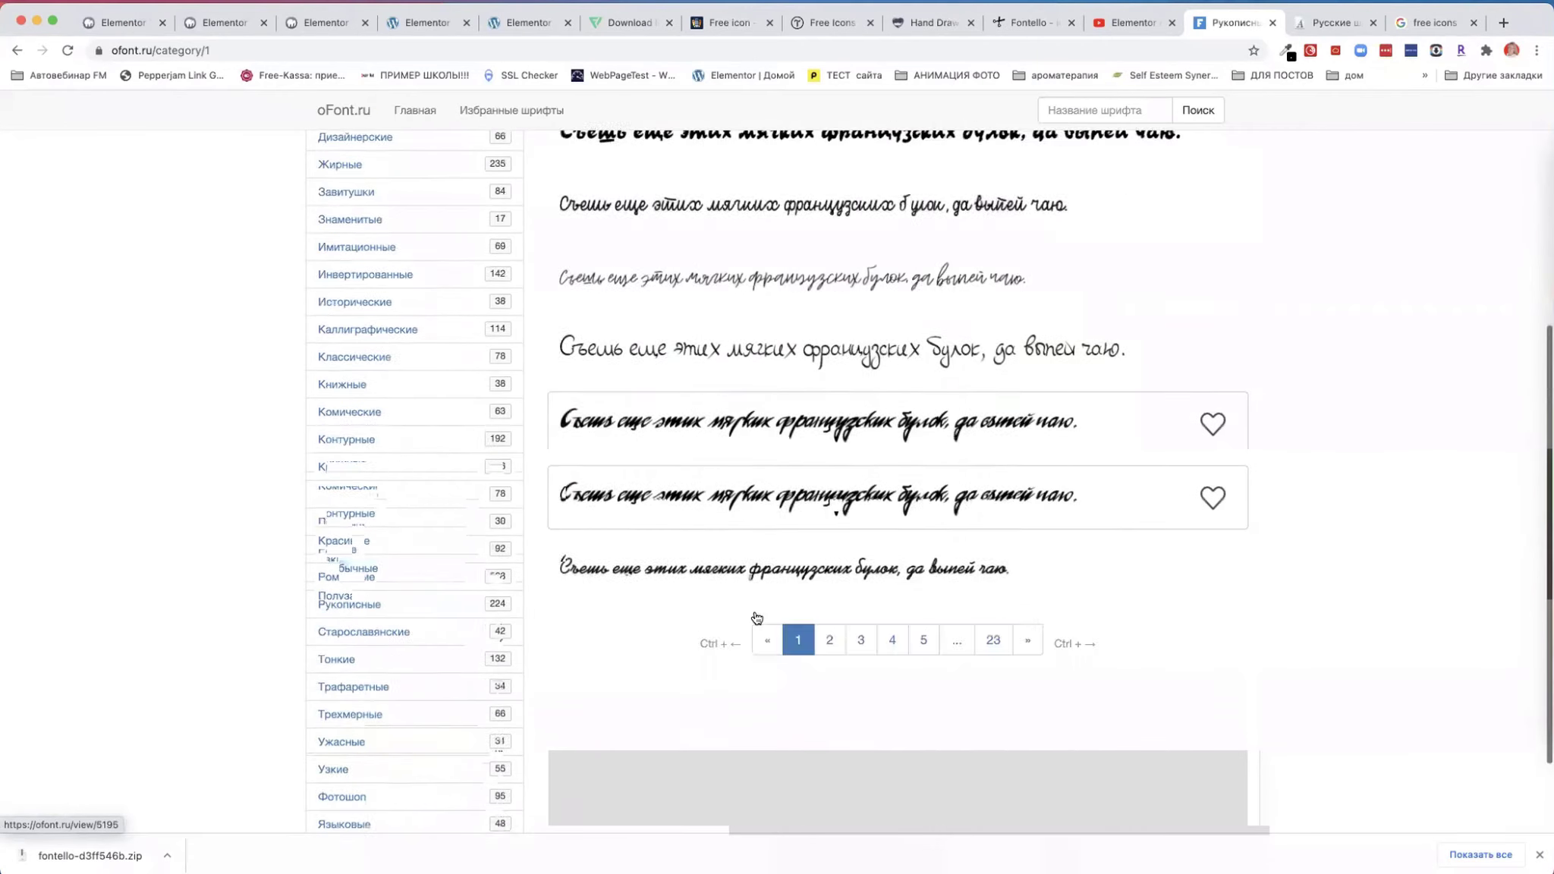
scroll(757, 617, "up", 5)
scroll(757, 616, "up", 1)
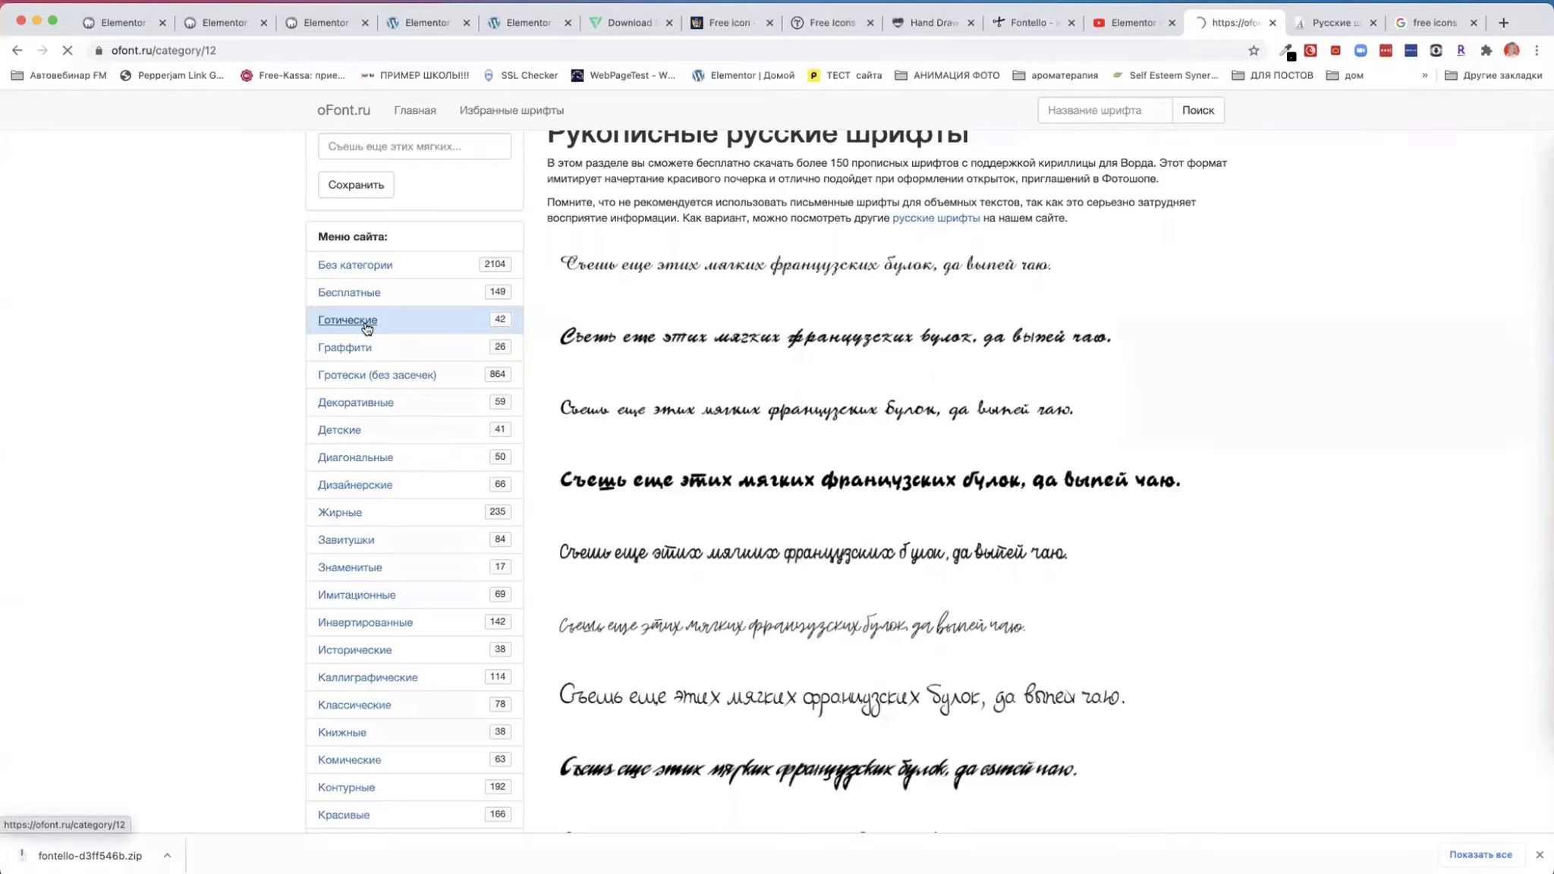
scroll(393, 527, "down", 4)
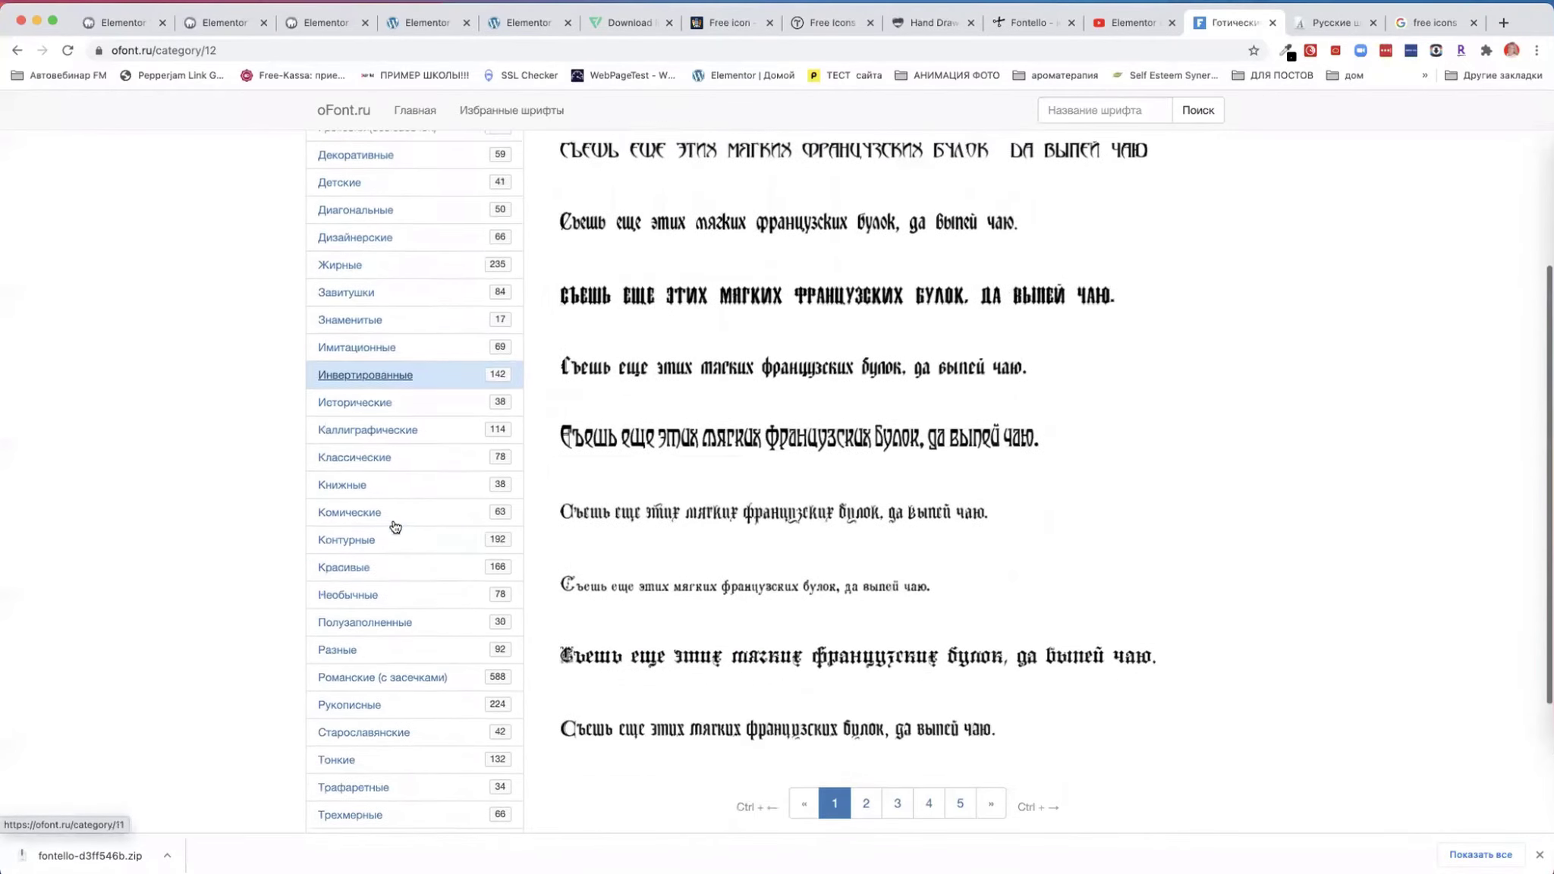
scroll(393, 527, "down", 2)
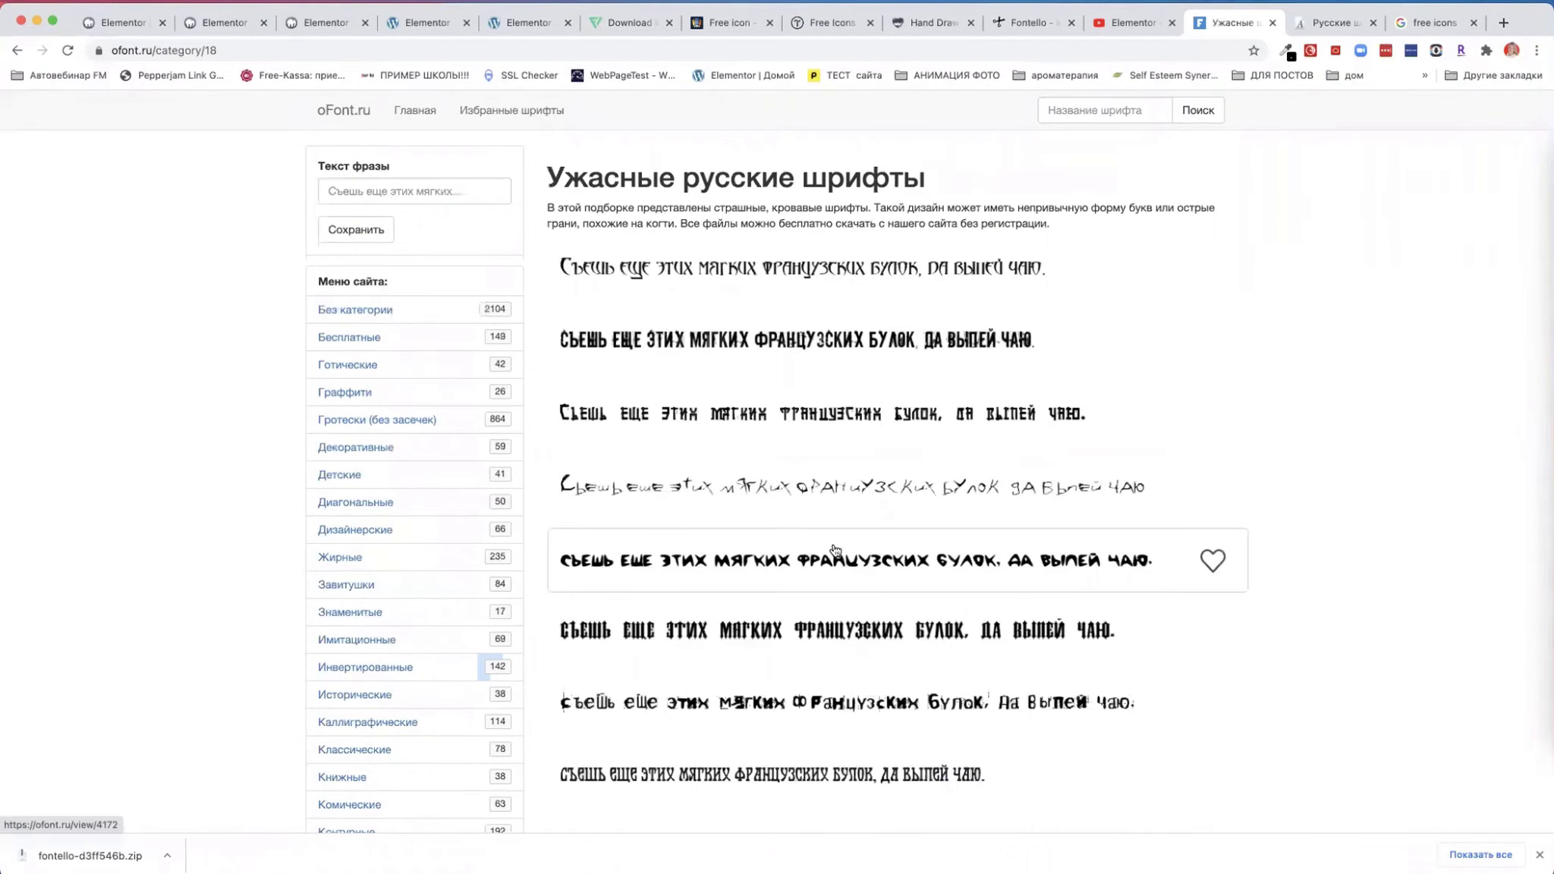
scroll(835, 550, "down", 4)
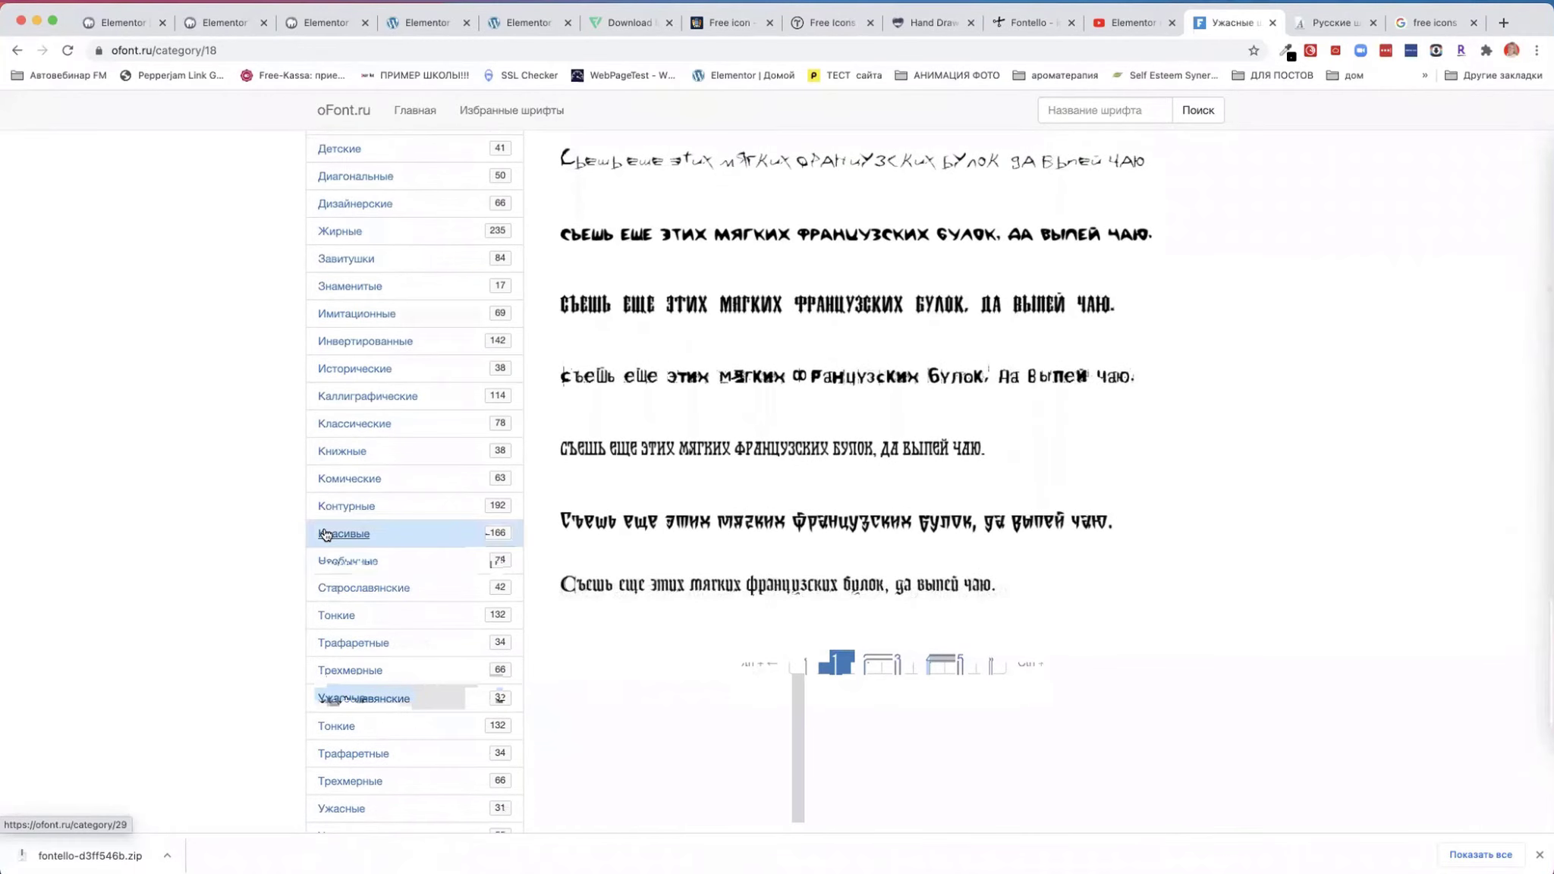
- Look through the Красивые category, then return to Рукописные and go to page 2
left_click(324, 534)
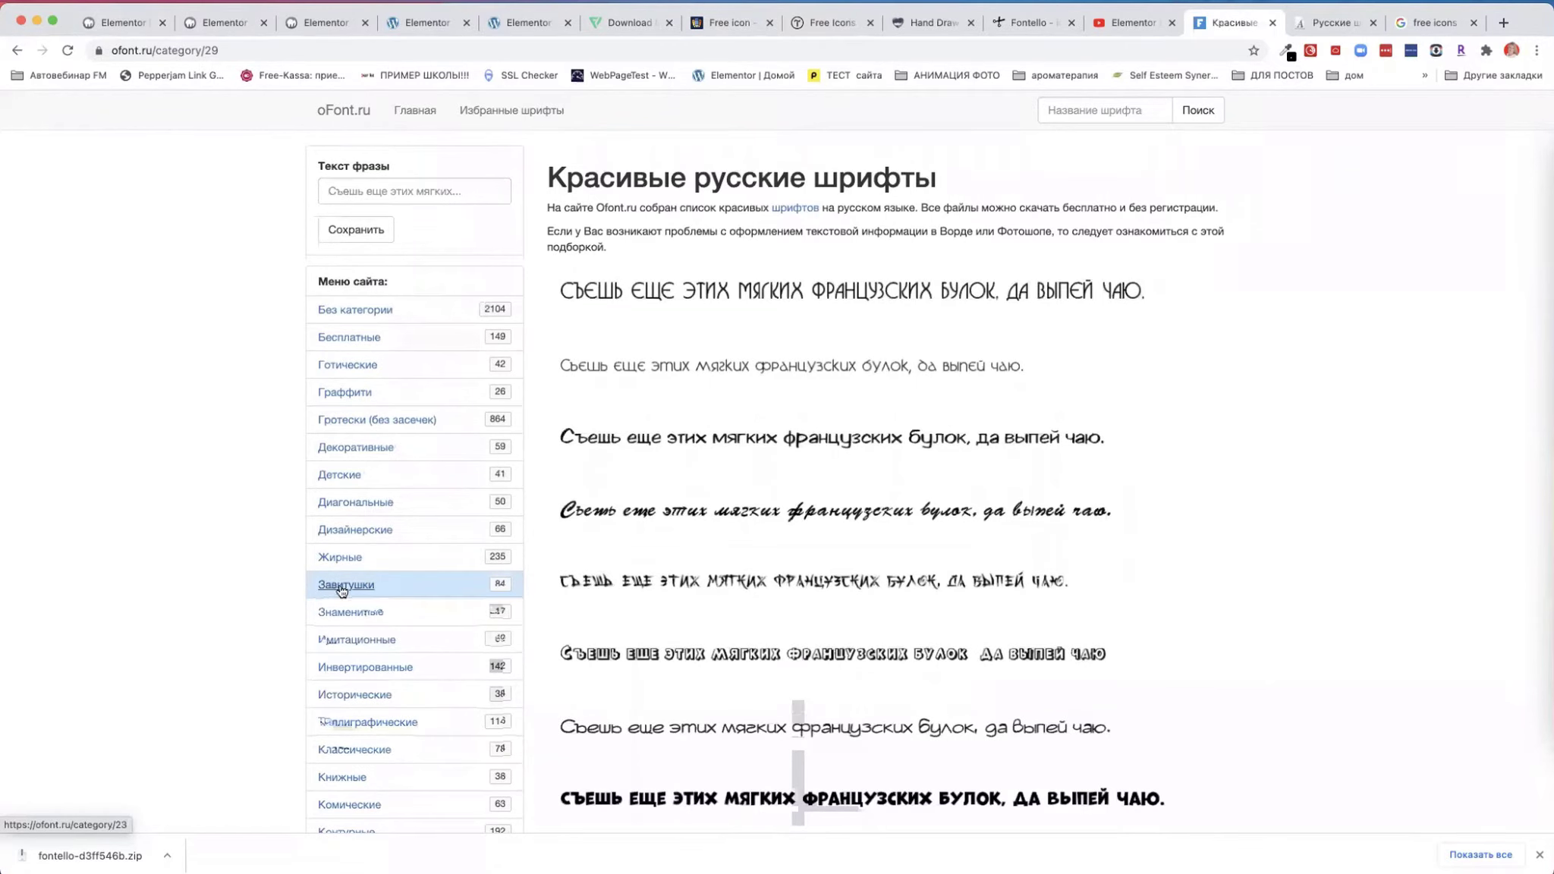
scroll(358, 561, "down", 3)
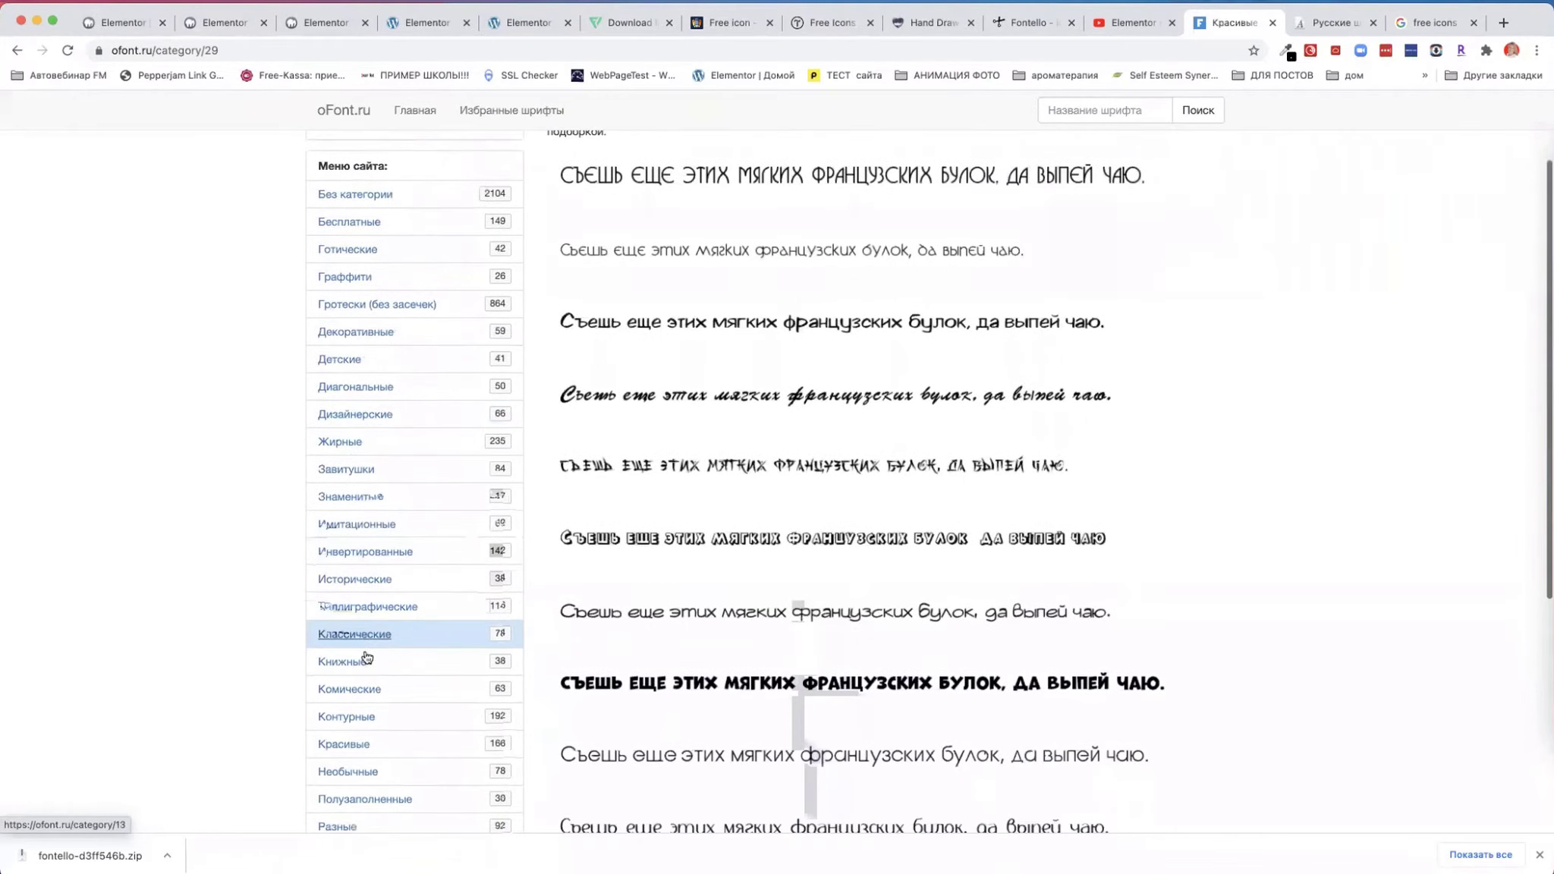
scroll(351, 694, "down", 1)
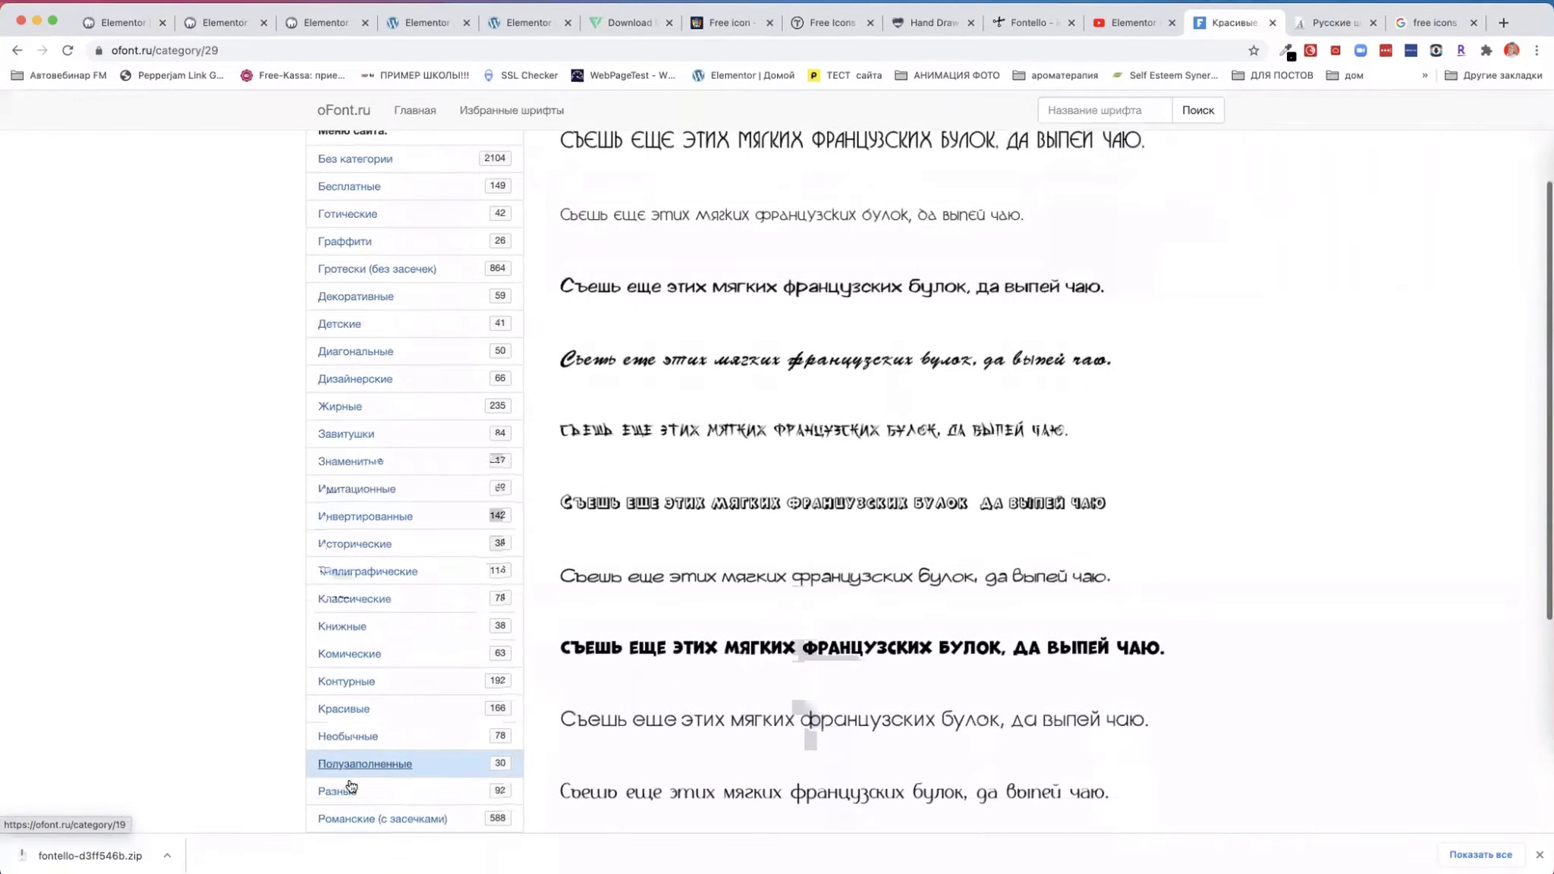
scroll(354, 819, "down", 2)
left_click(351, 759)
scroll(352, 759, "down", 9)
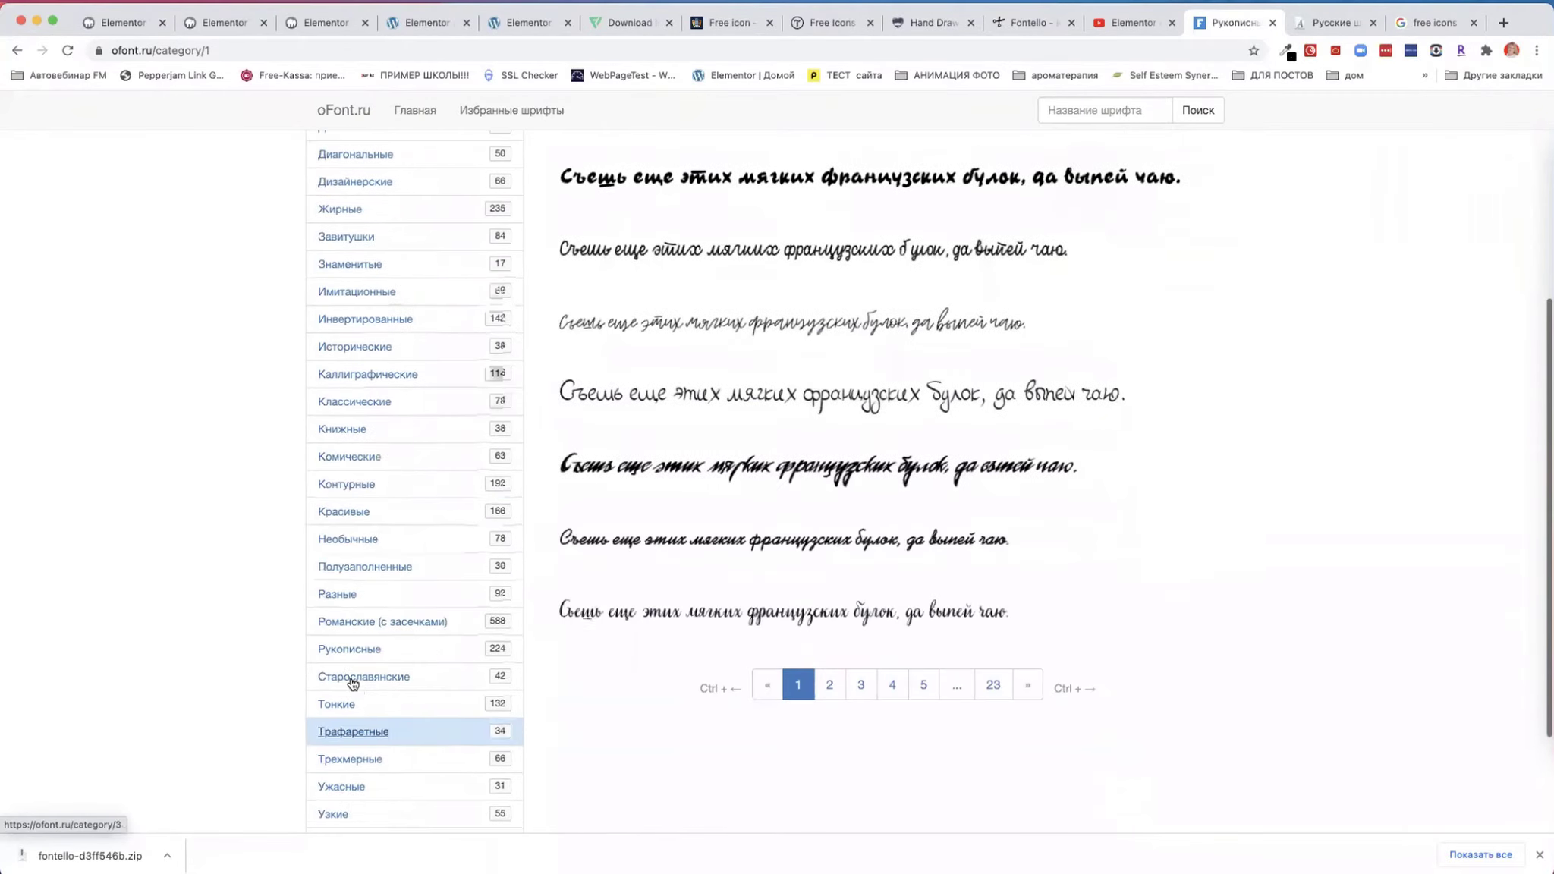
scroll(376, 776, "down", 3)
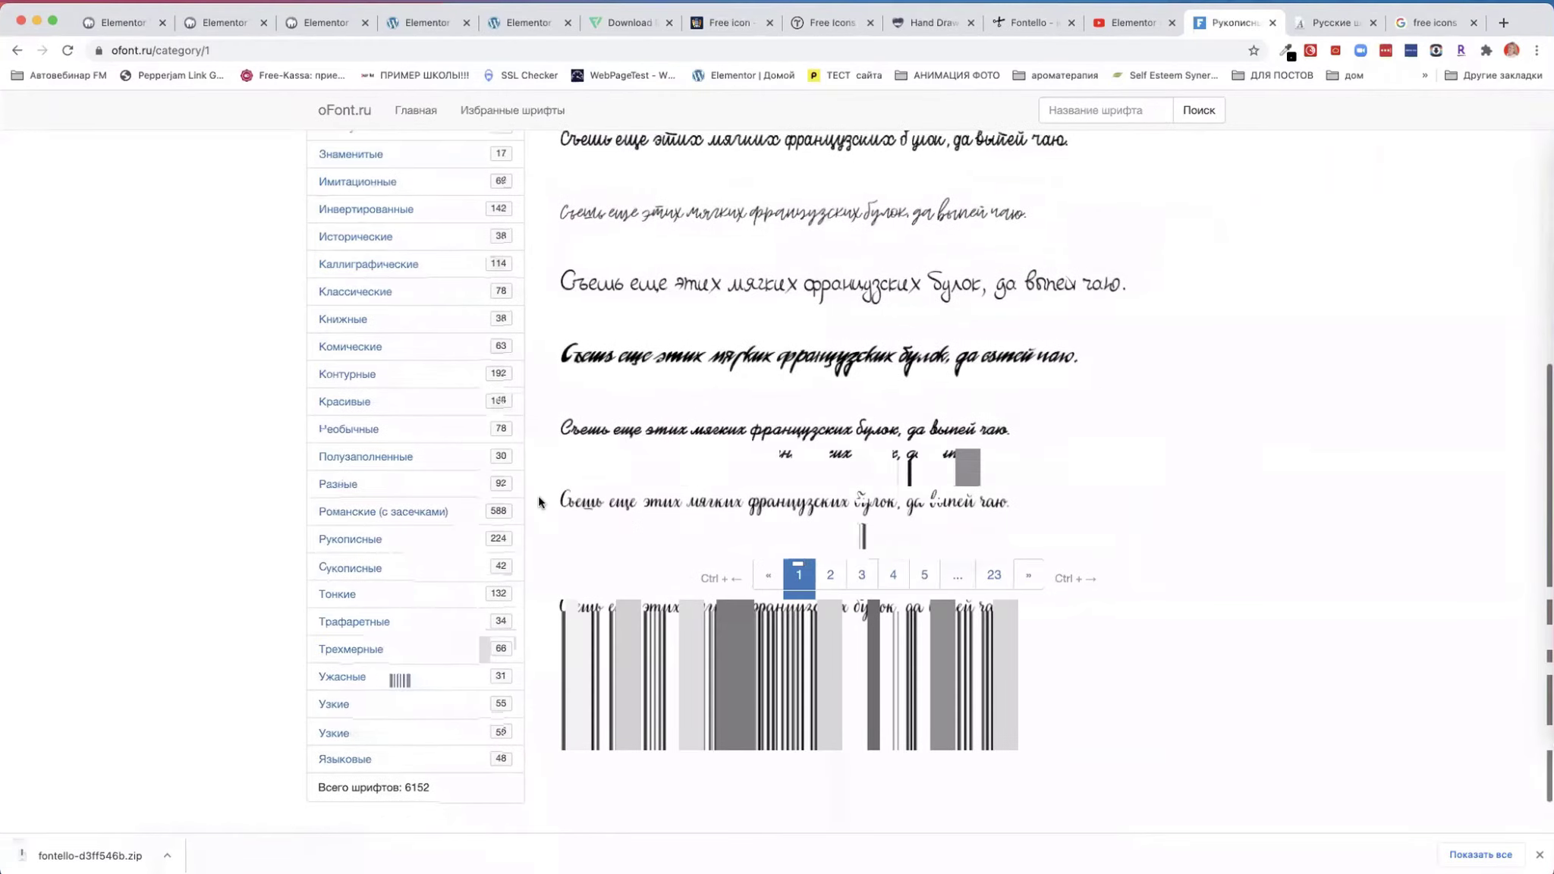
scroll(681, 476, "up", 4)
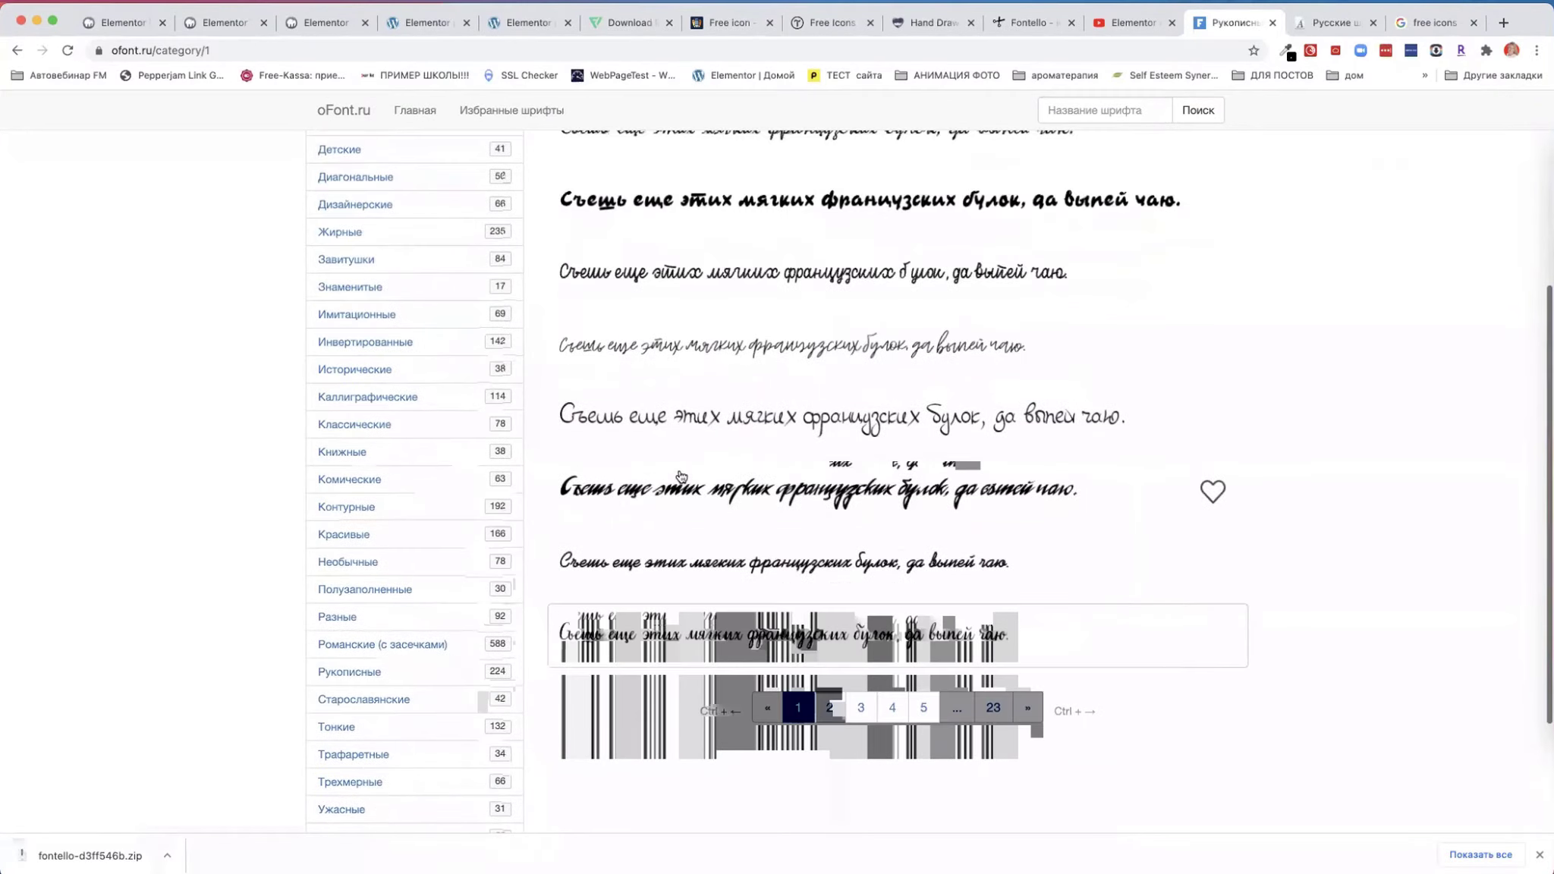
left_click(830, 711)
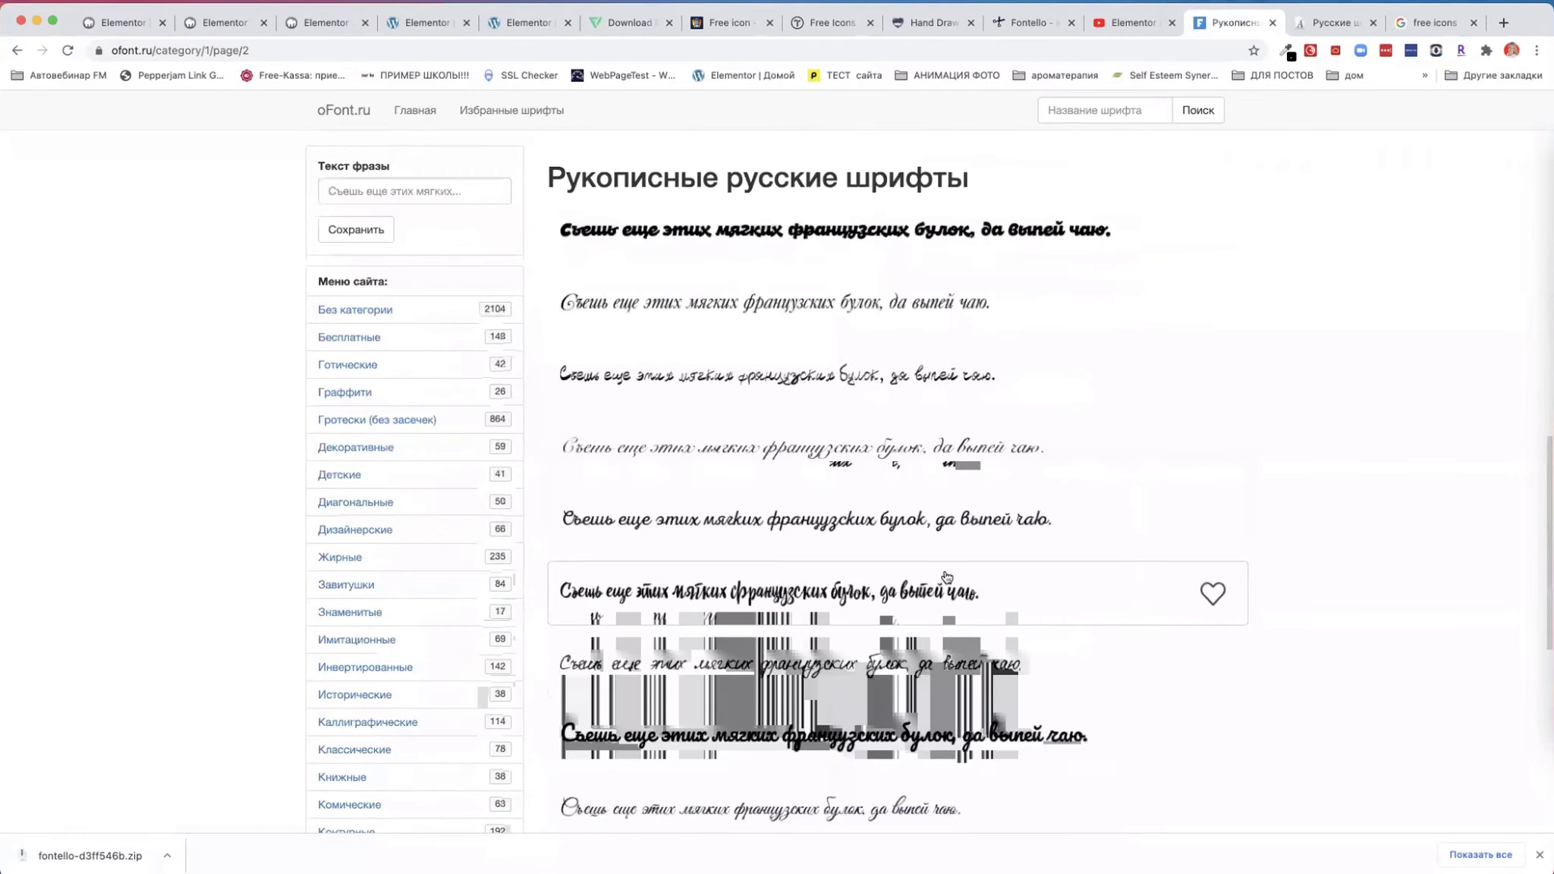
scroll(947, 577, "down", 1)
scroll(946, 577, "down", 5)
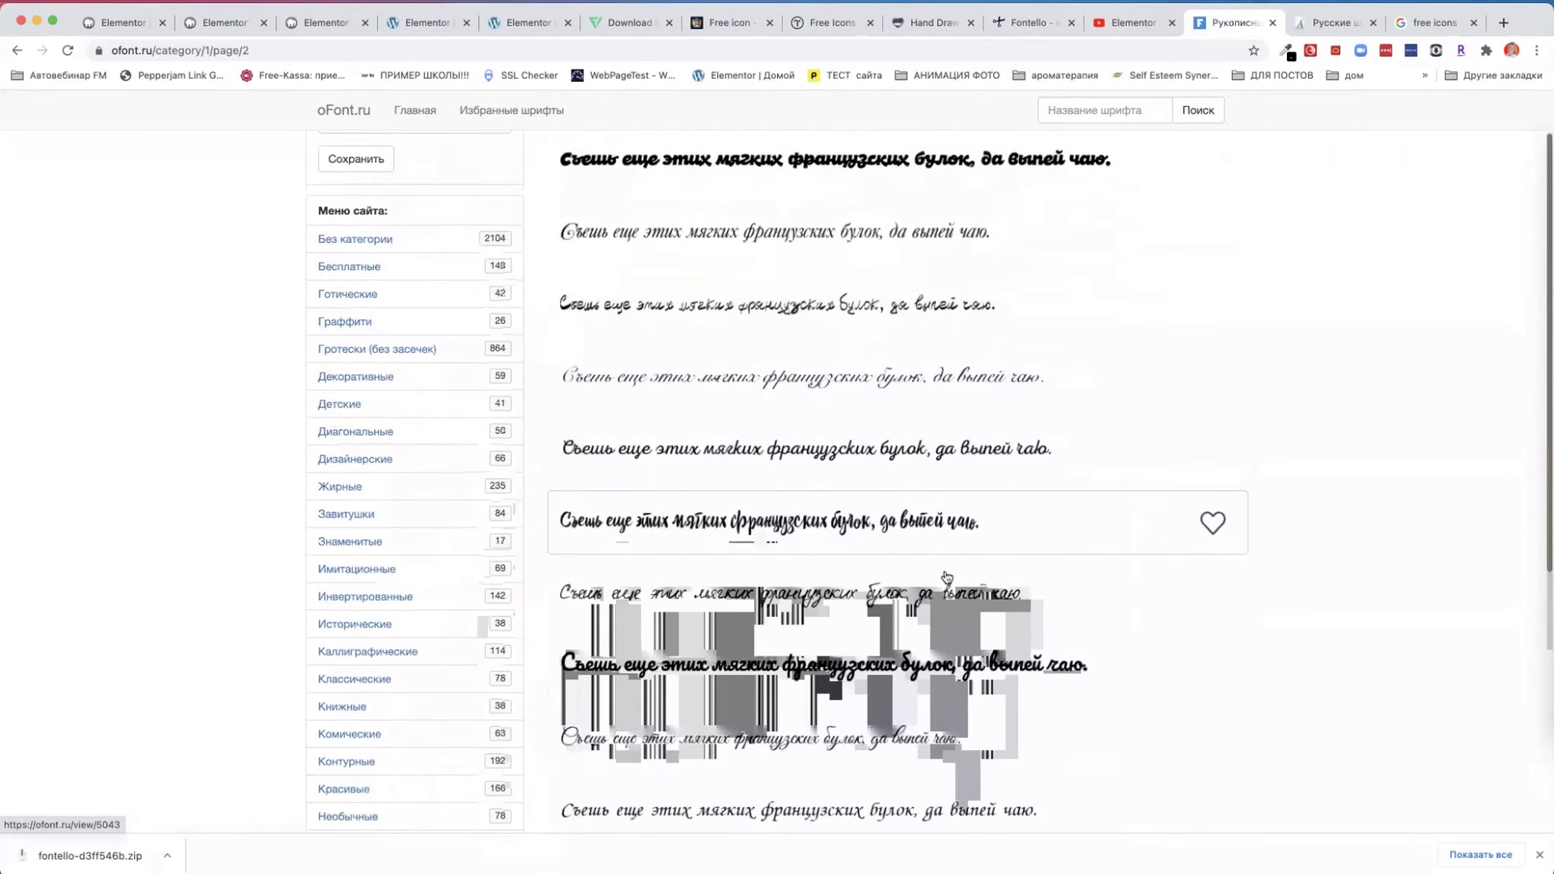
scroll(947, 576, "up", 6)
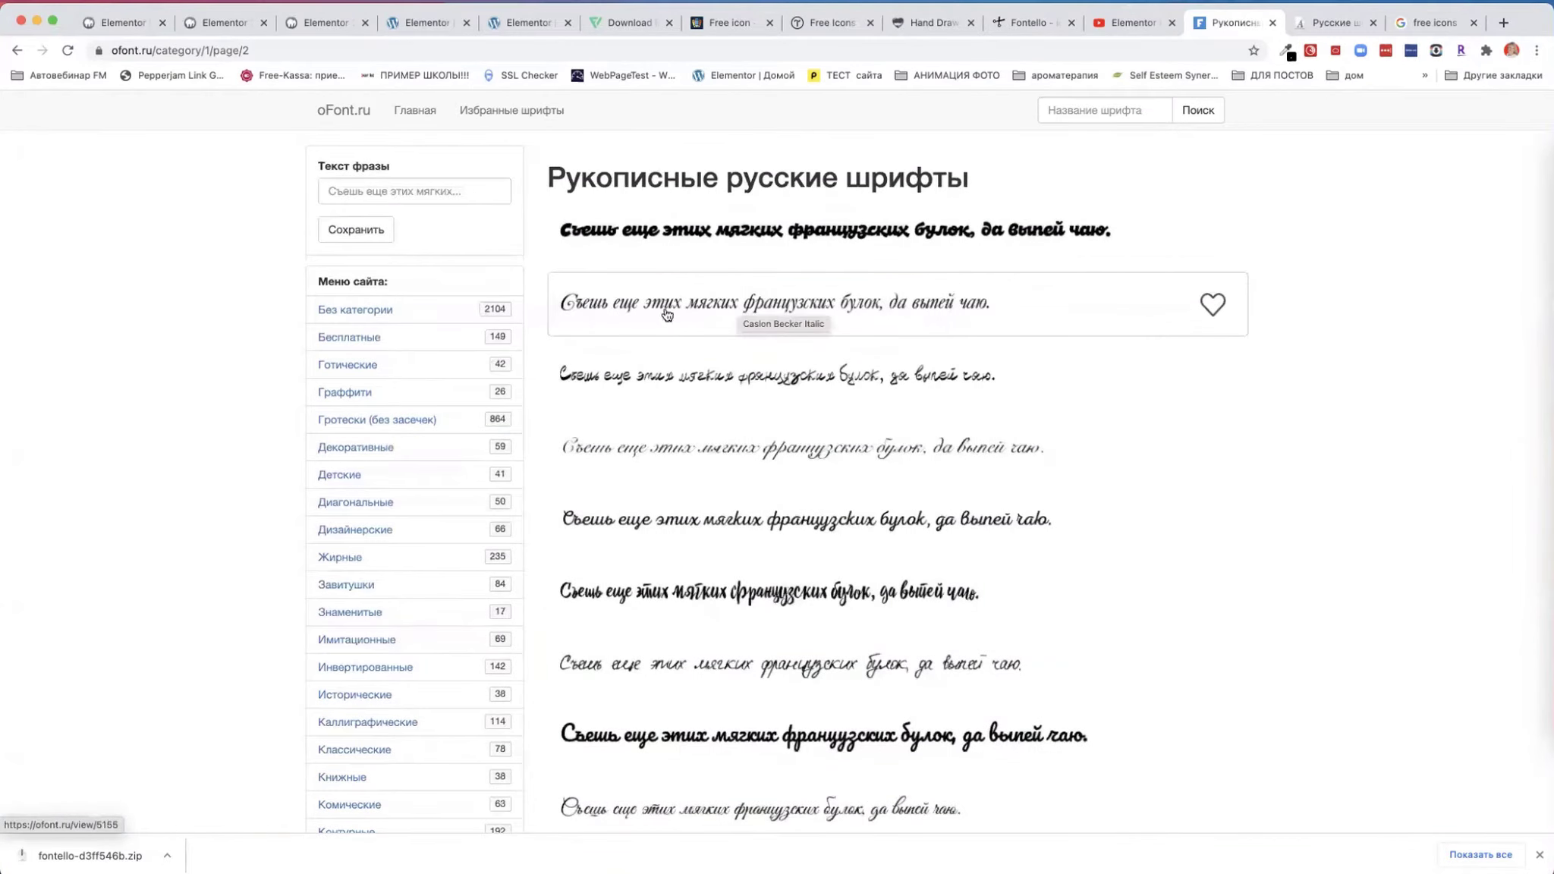
- Open the Caslon Becker Italic page, pass the 'Я не робот' check and download its TTF
left_click(865, 305)
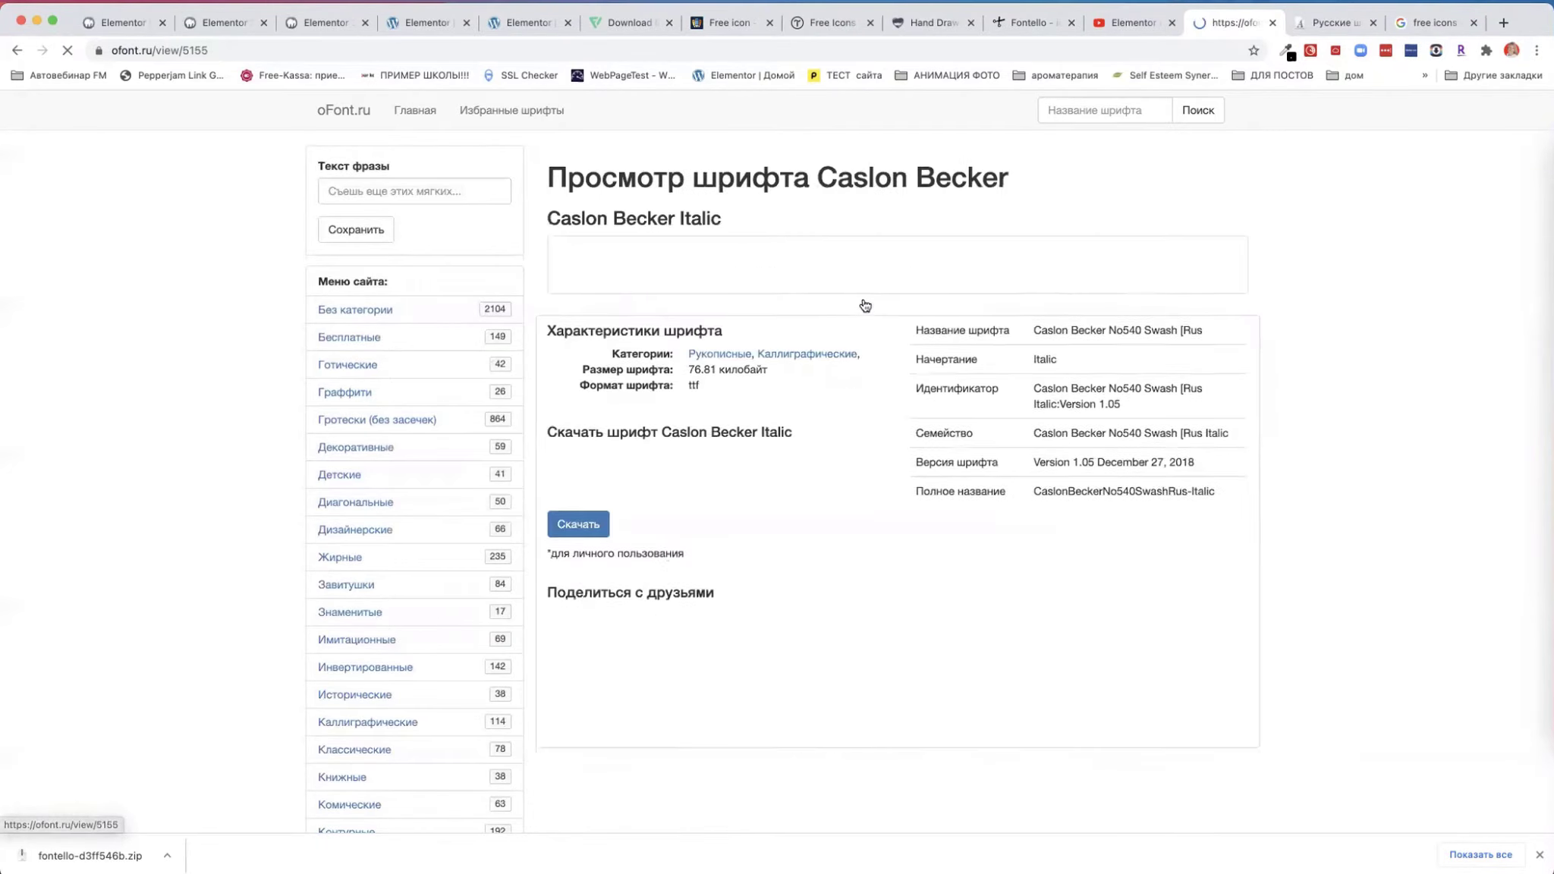
scroll(770, 770, "down", 3)
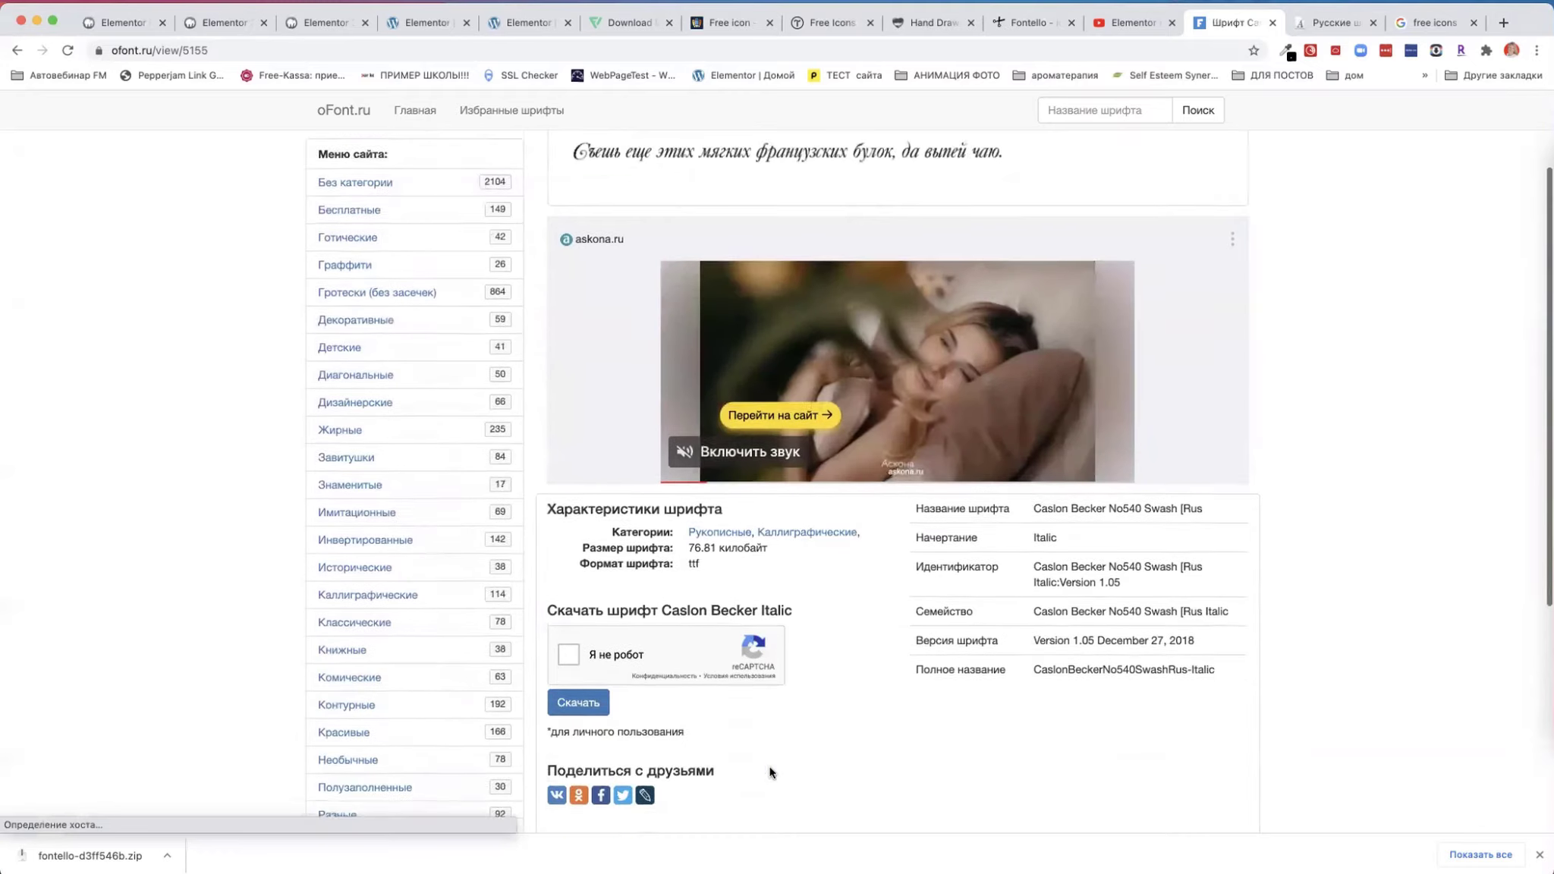
left_click(567, 614)
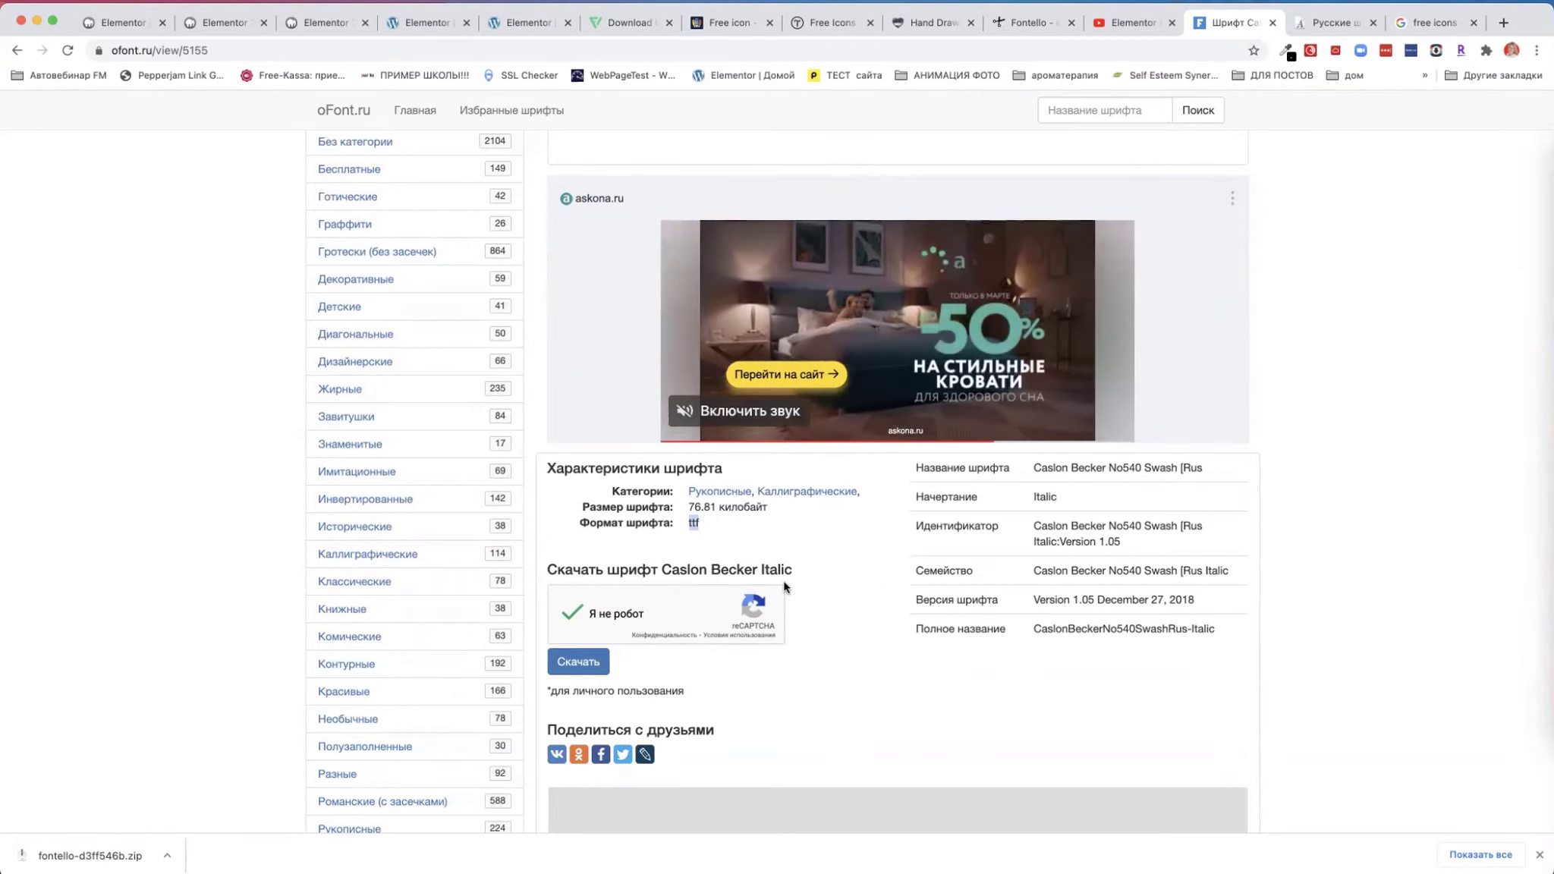
scroll(565, 538, "down", 2)
left_click(565, 537)
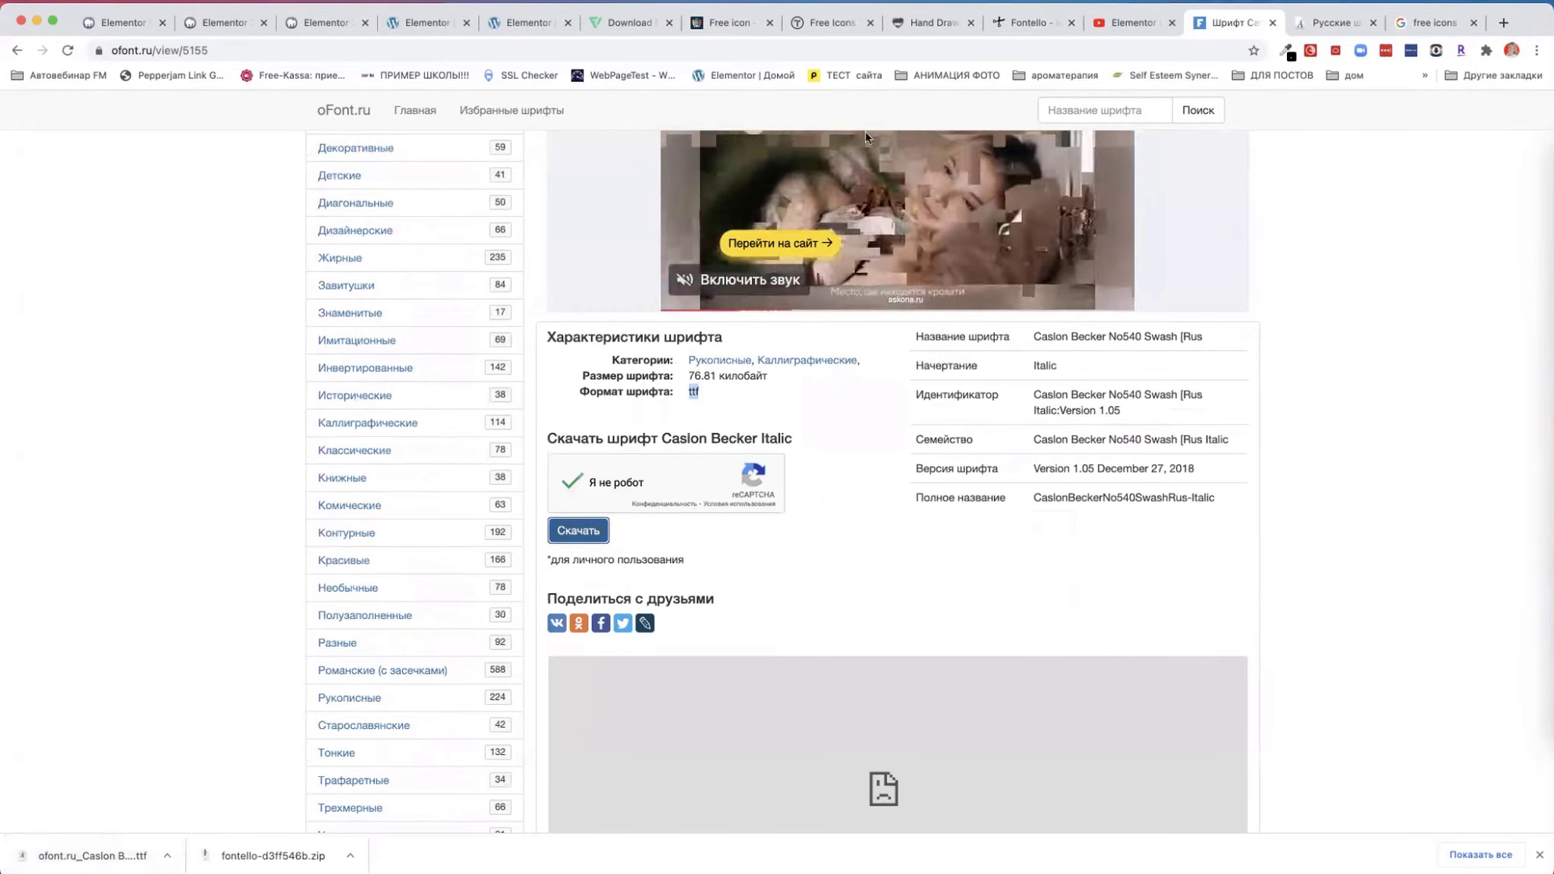
left_click(423, 19)
- Exit the editor to the dashboard and add a new font under Elementor > Пользовательские шрифты
left_click(522, 27)
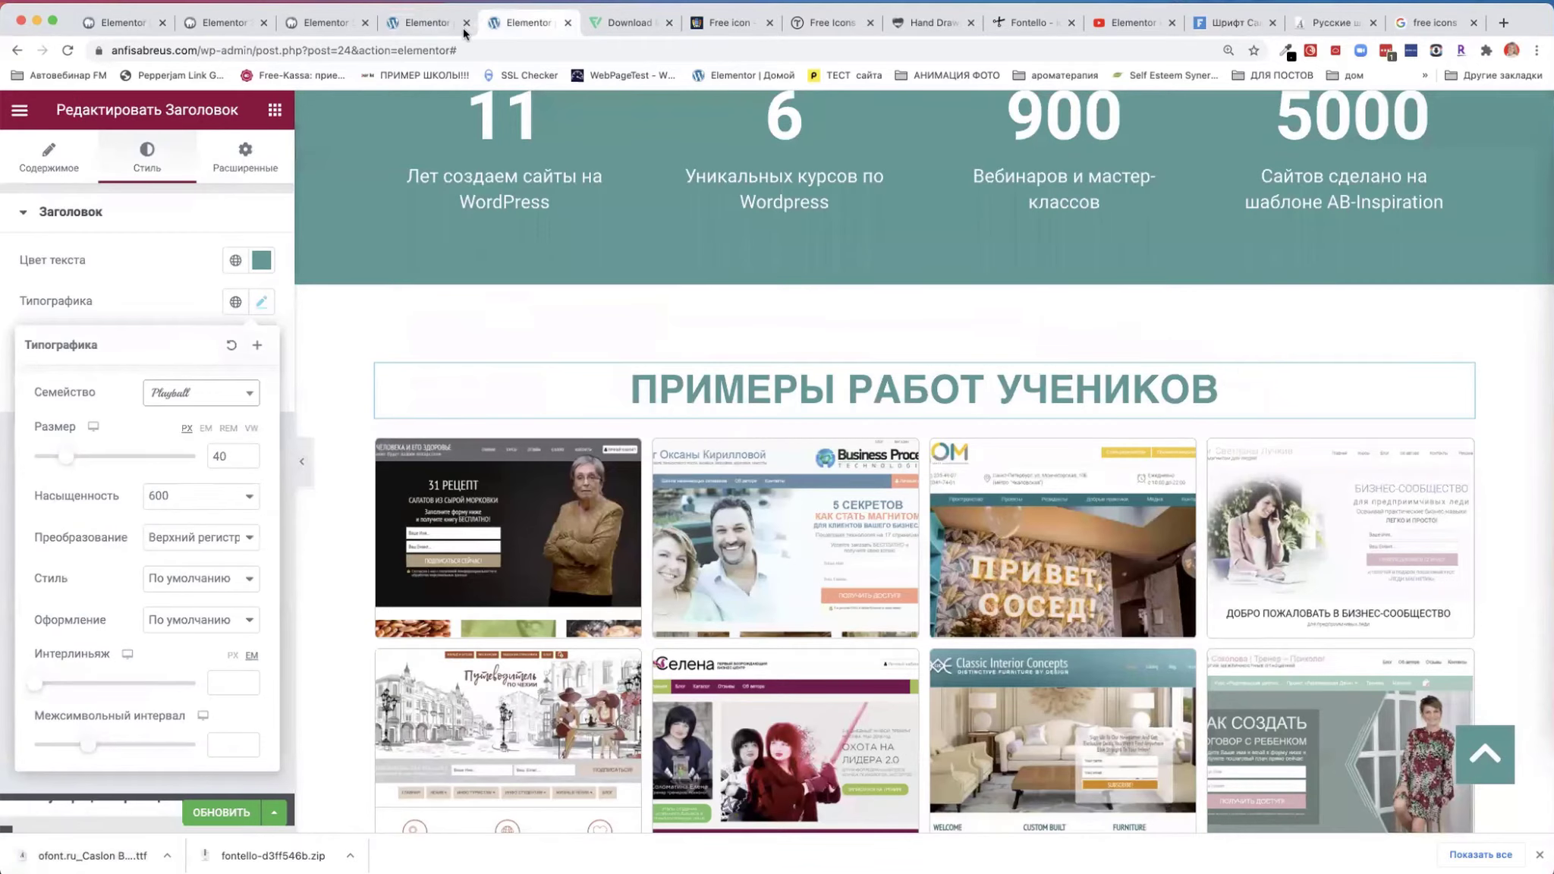
left_click(422, 23)
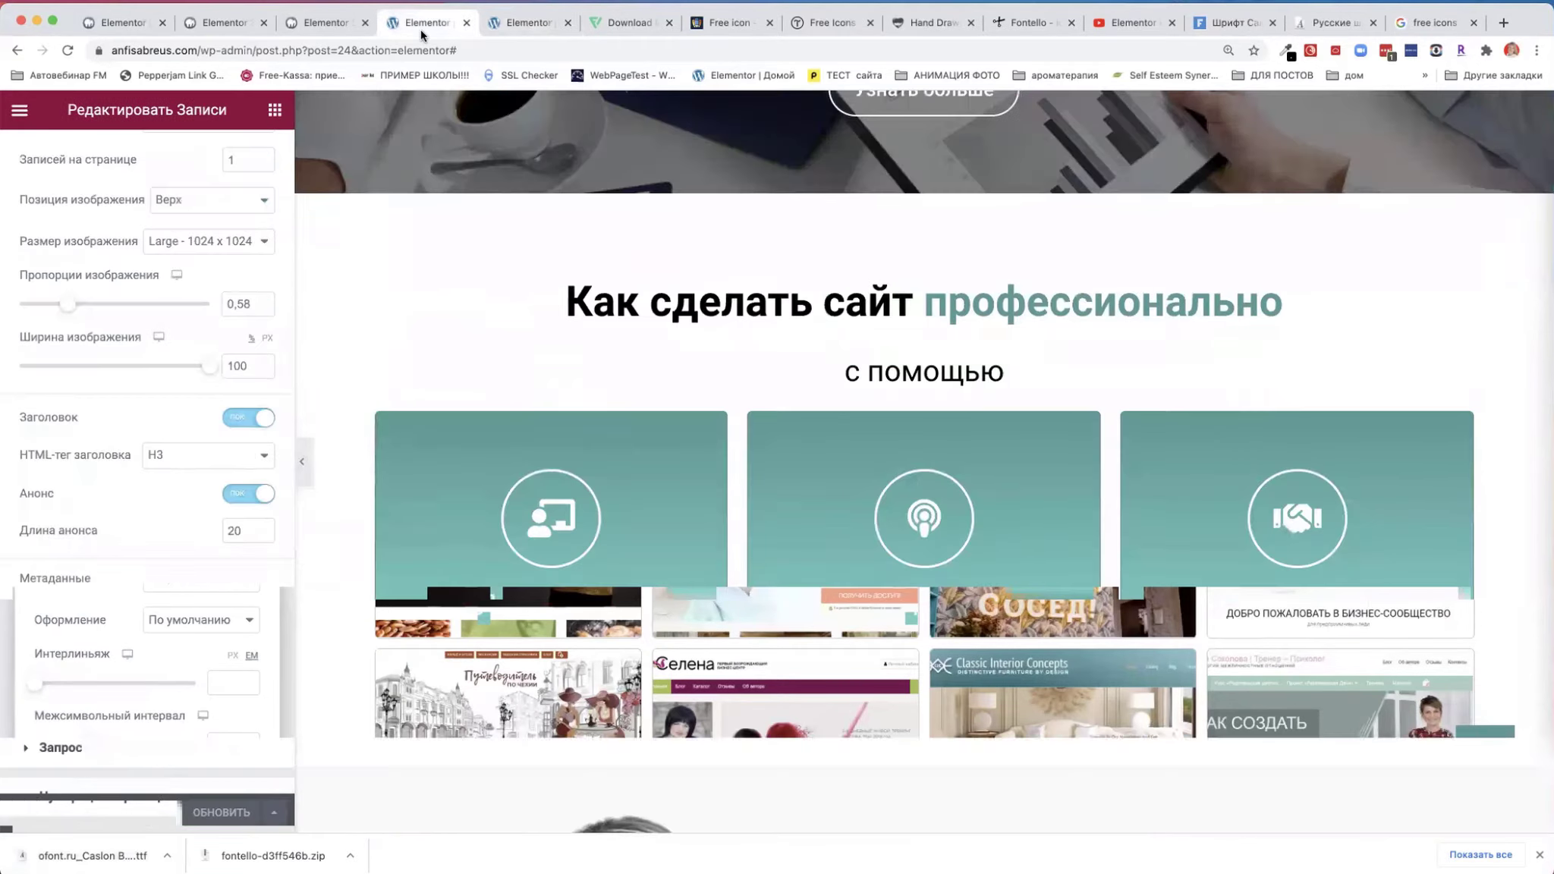
left_click(20, 110)
left_click(97, 456)
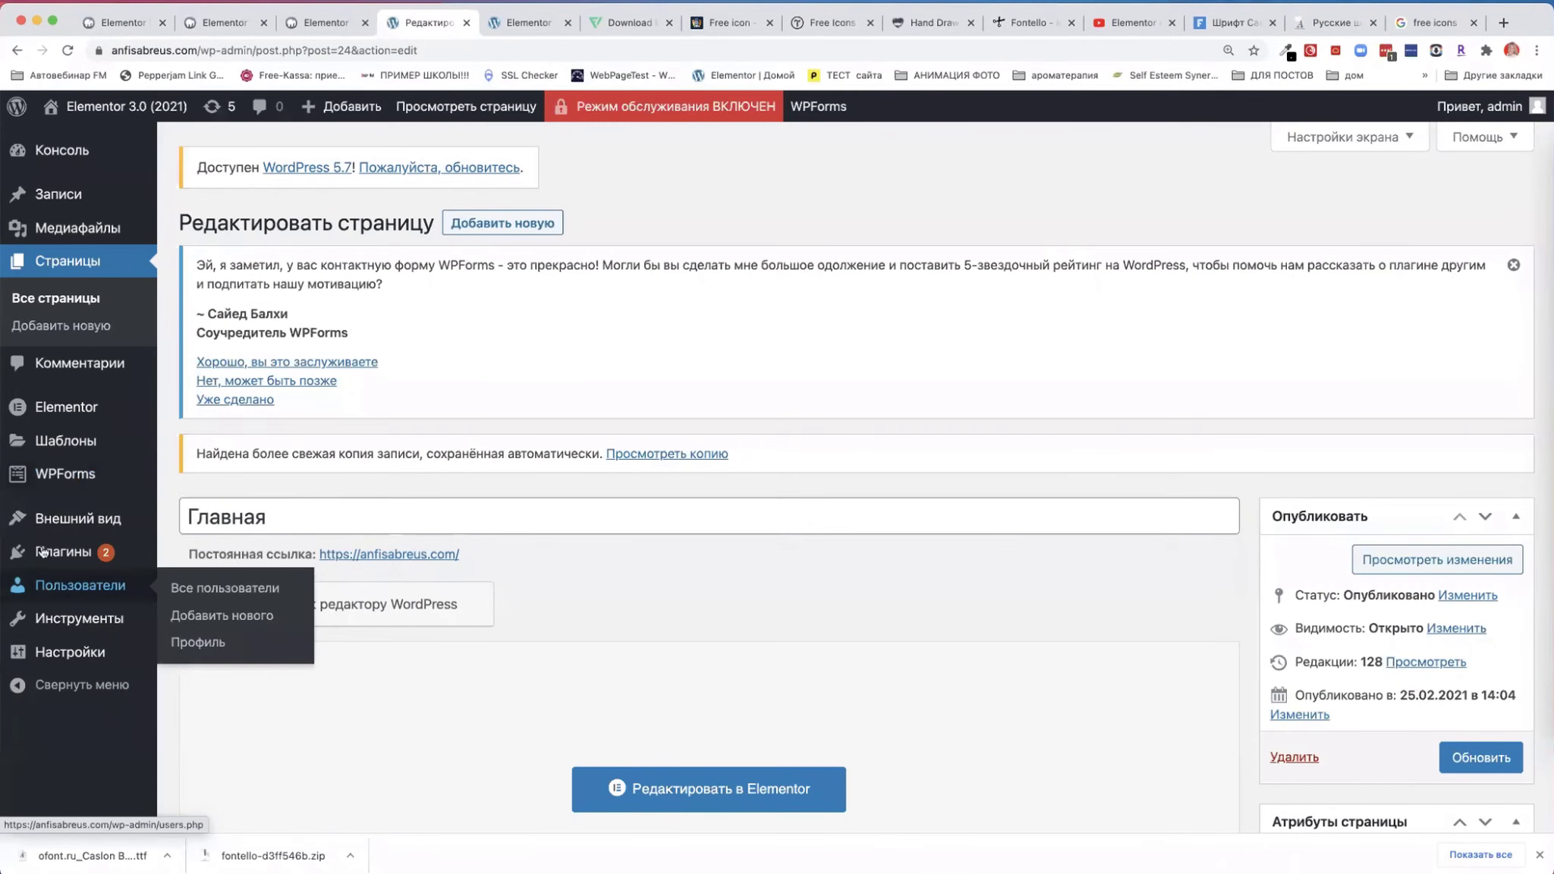
mouse_move(41, 411)
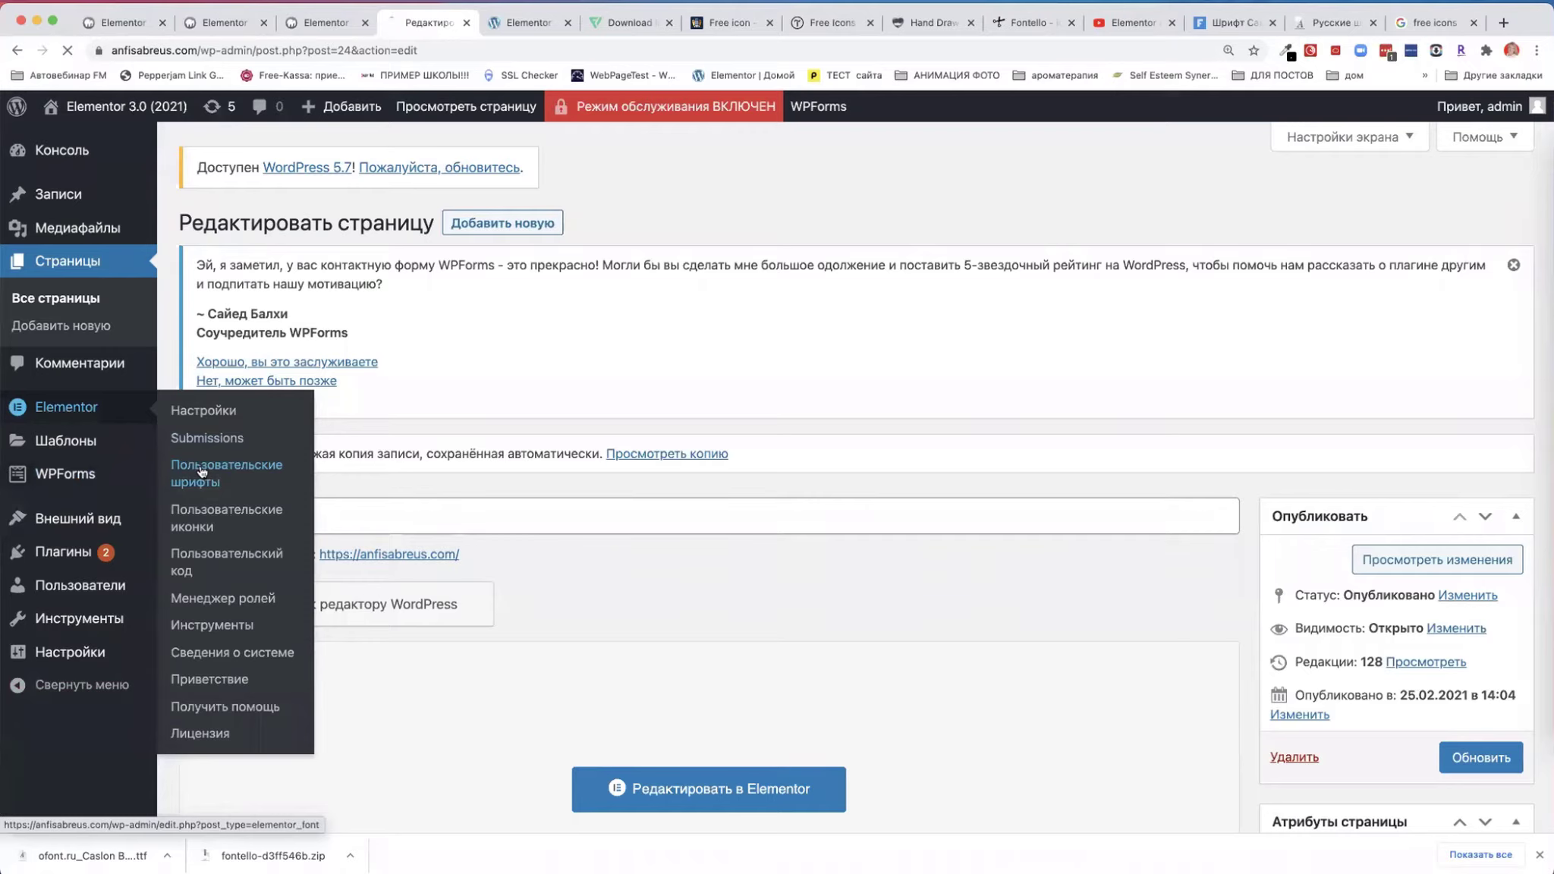
left_click(506, 224)
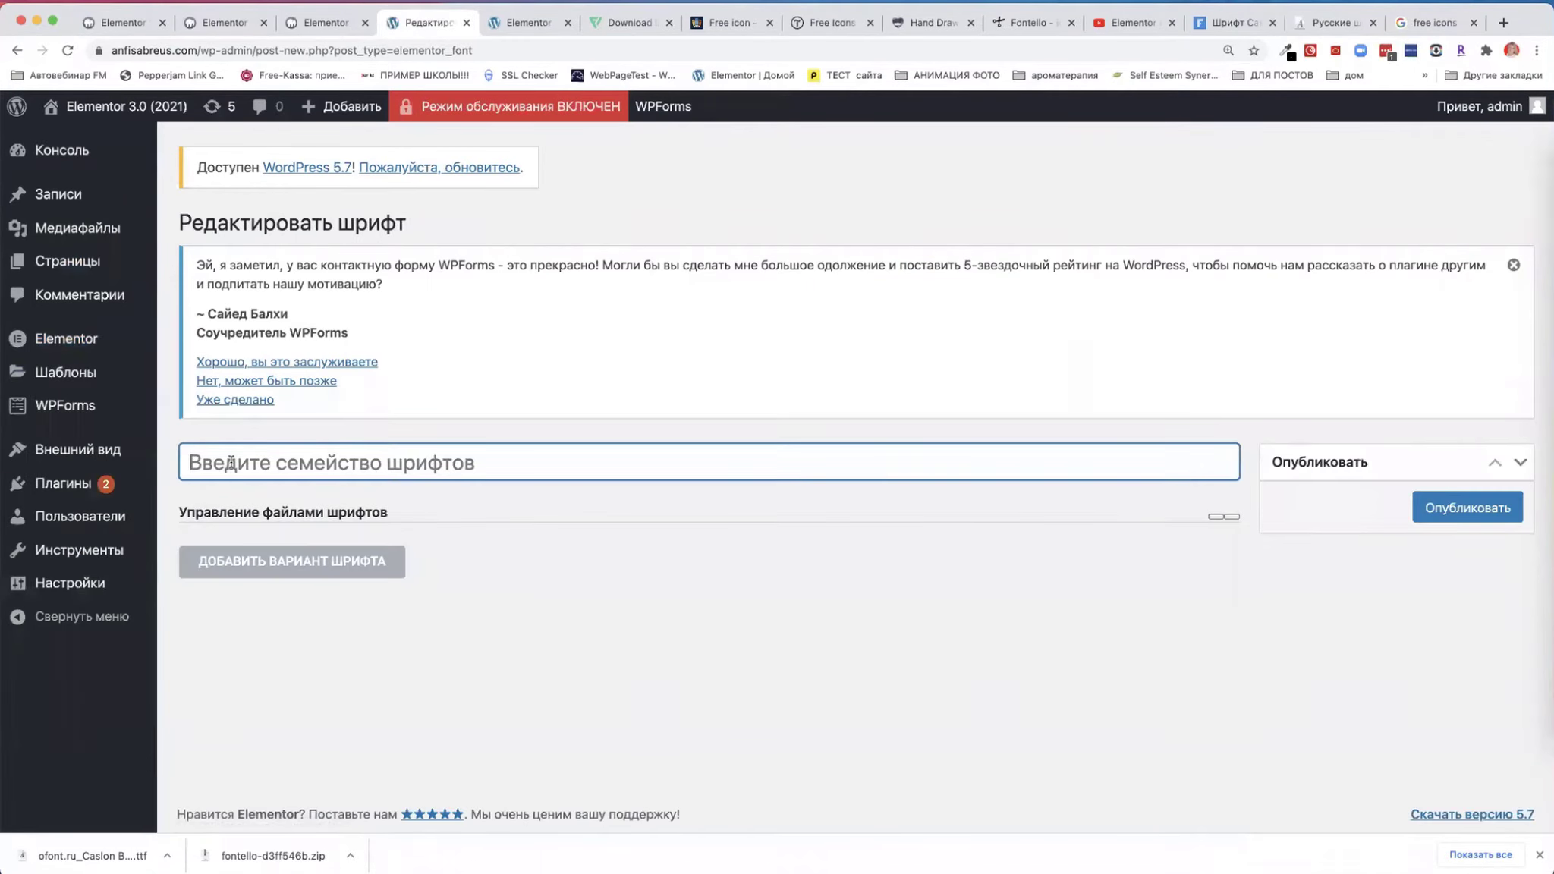
- Add a font variant with ДОБАВИТЬ ВАРИАНТ ШРИФТА and start uploading to its TTF файл slot
left_click(252, 566)
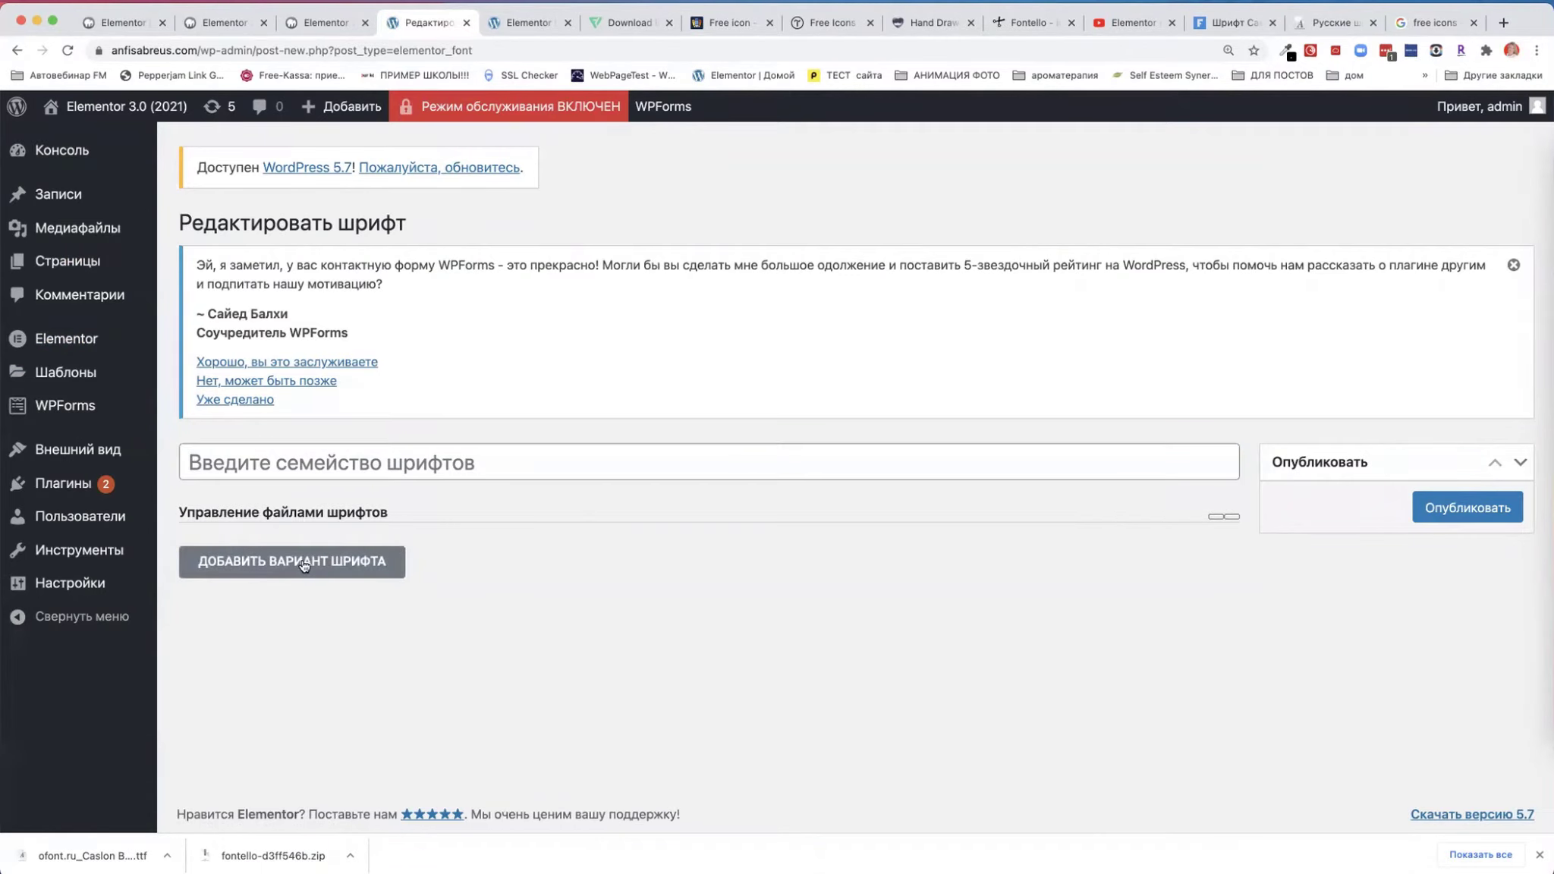
scroll(303, 599, "down", 3)
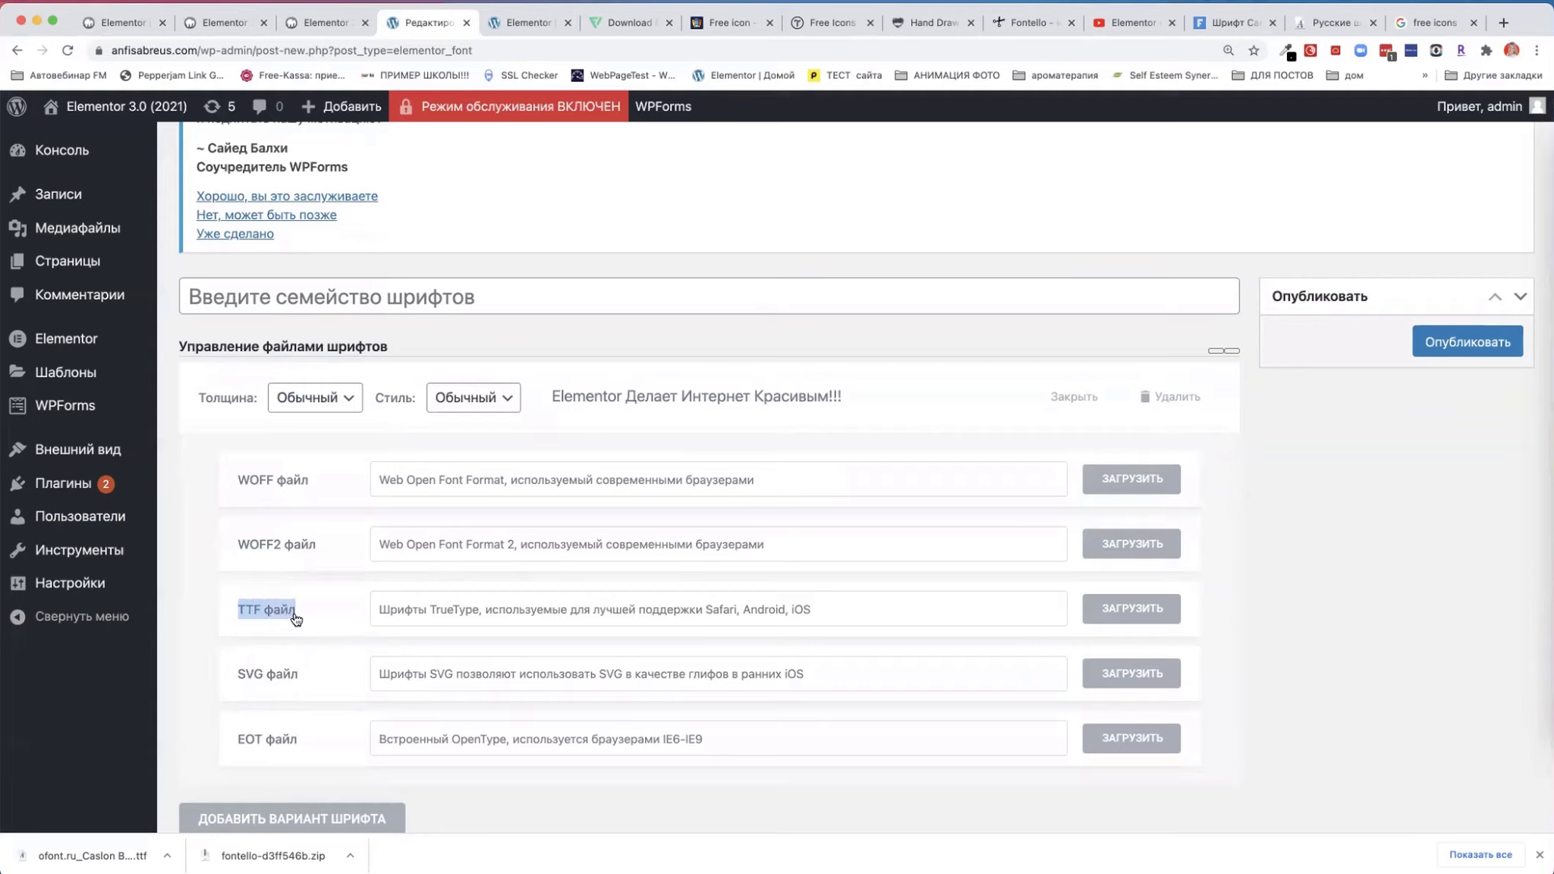
left_click(1123, 616)
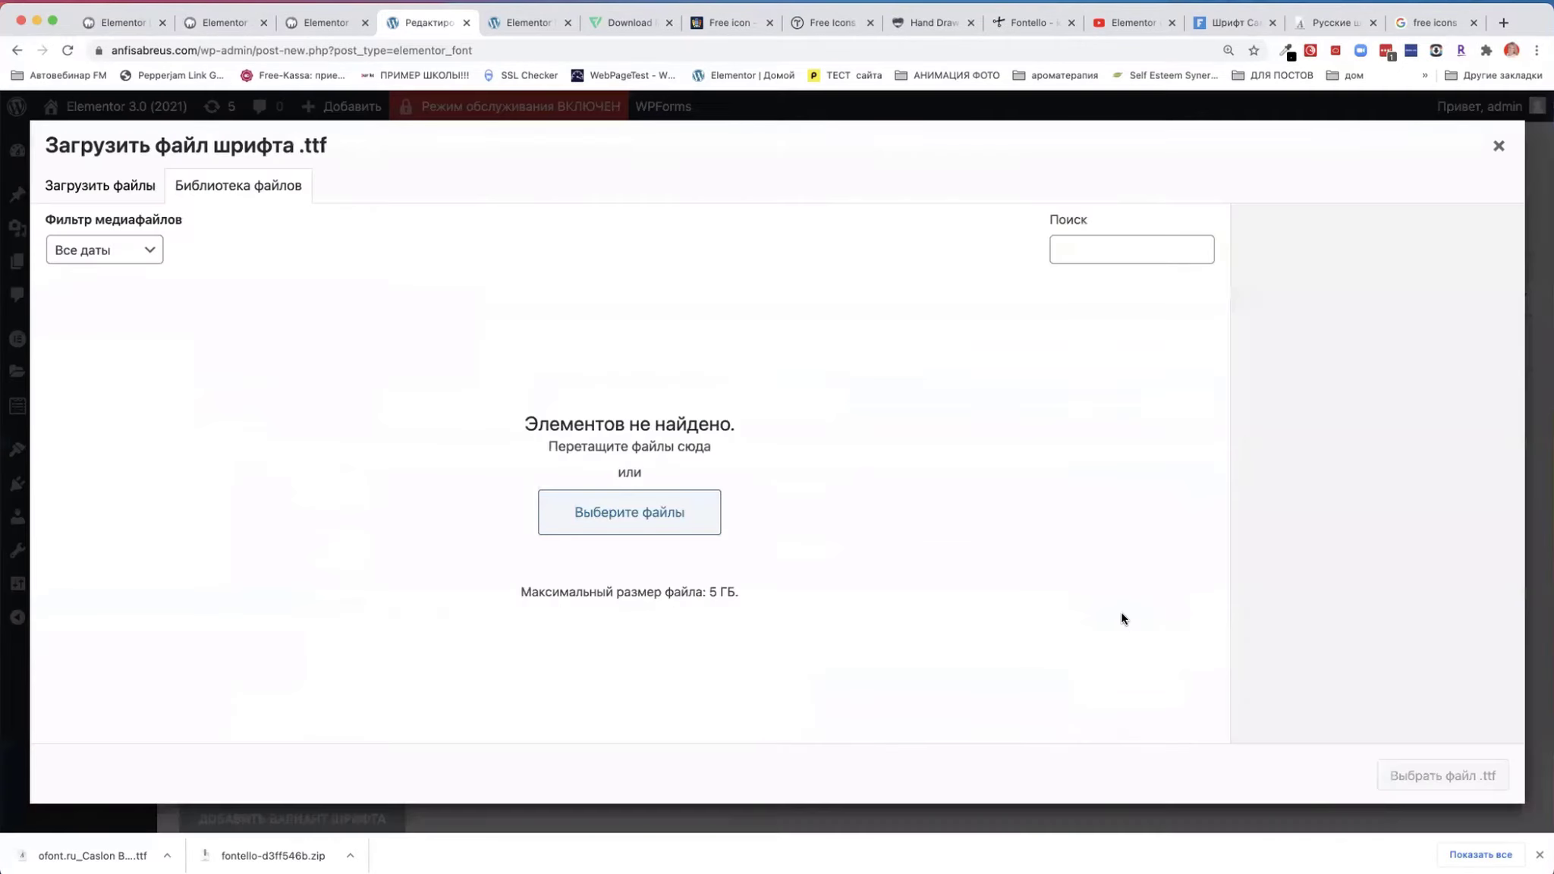
- Pick ofont.ru_Caslon Becker.ttf from the Downloads folder
left_click(593, 518)
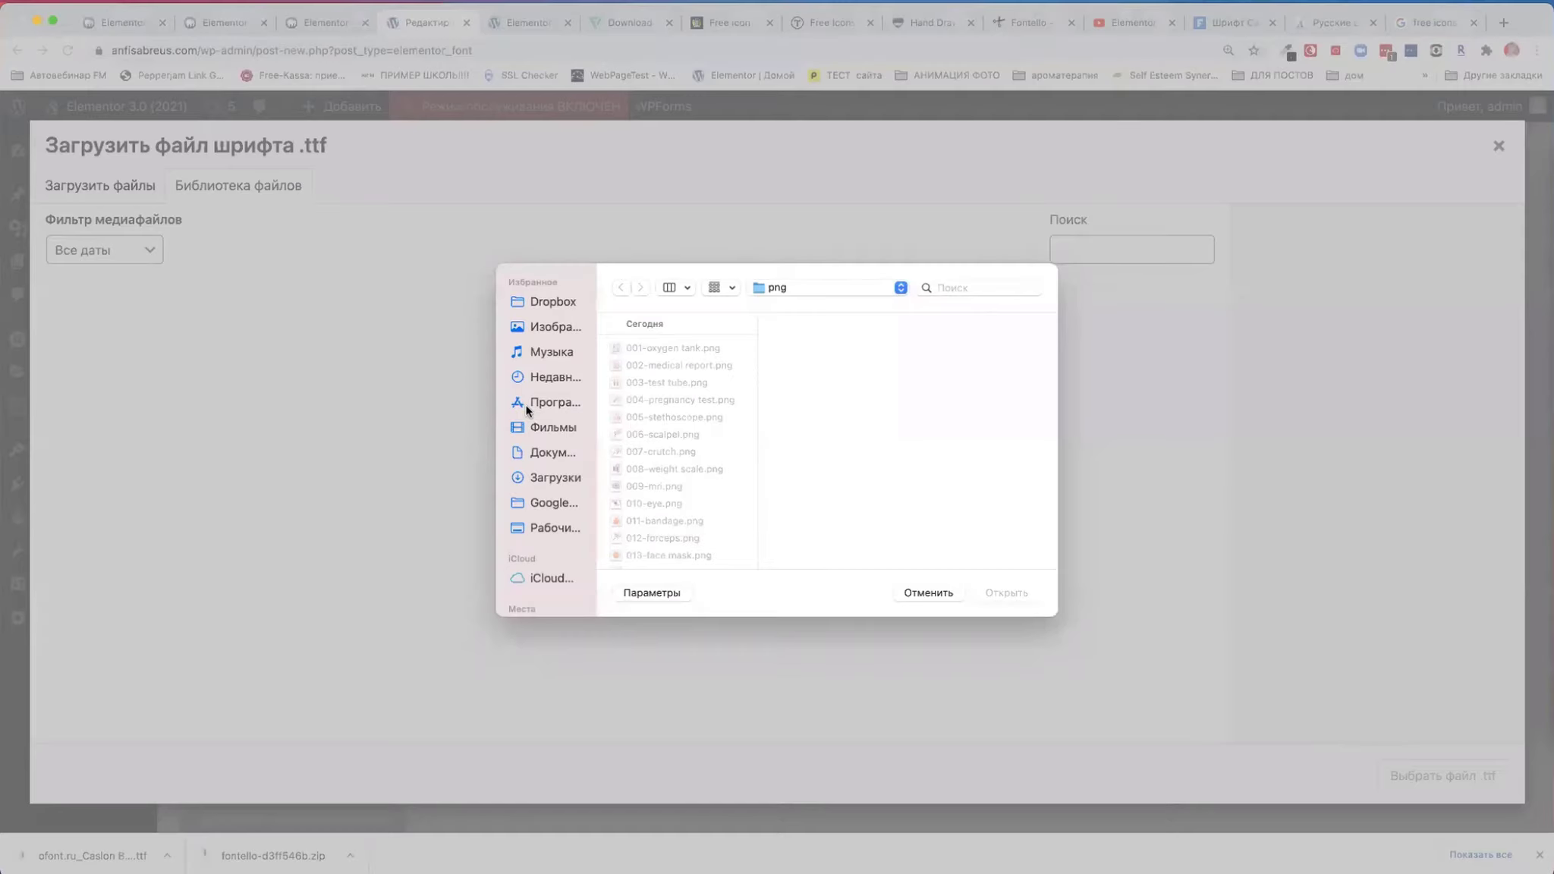
left_click(537, 530)
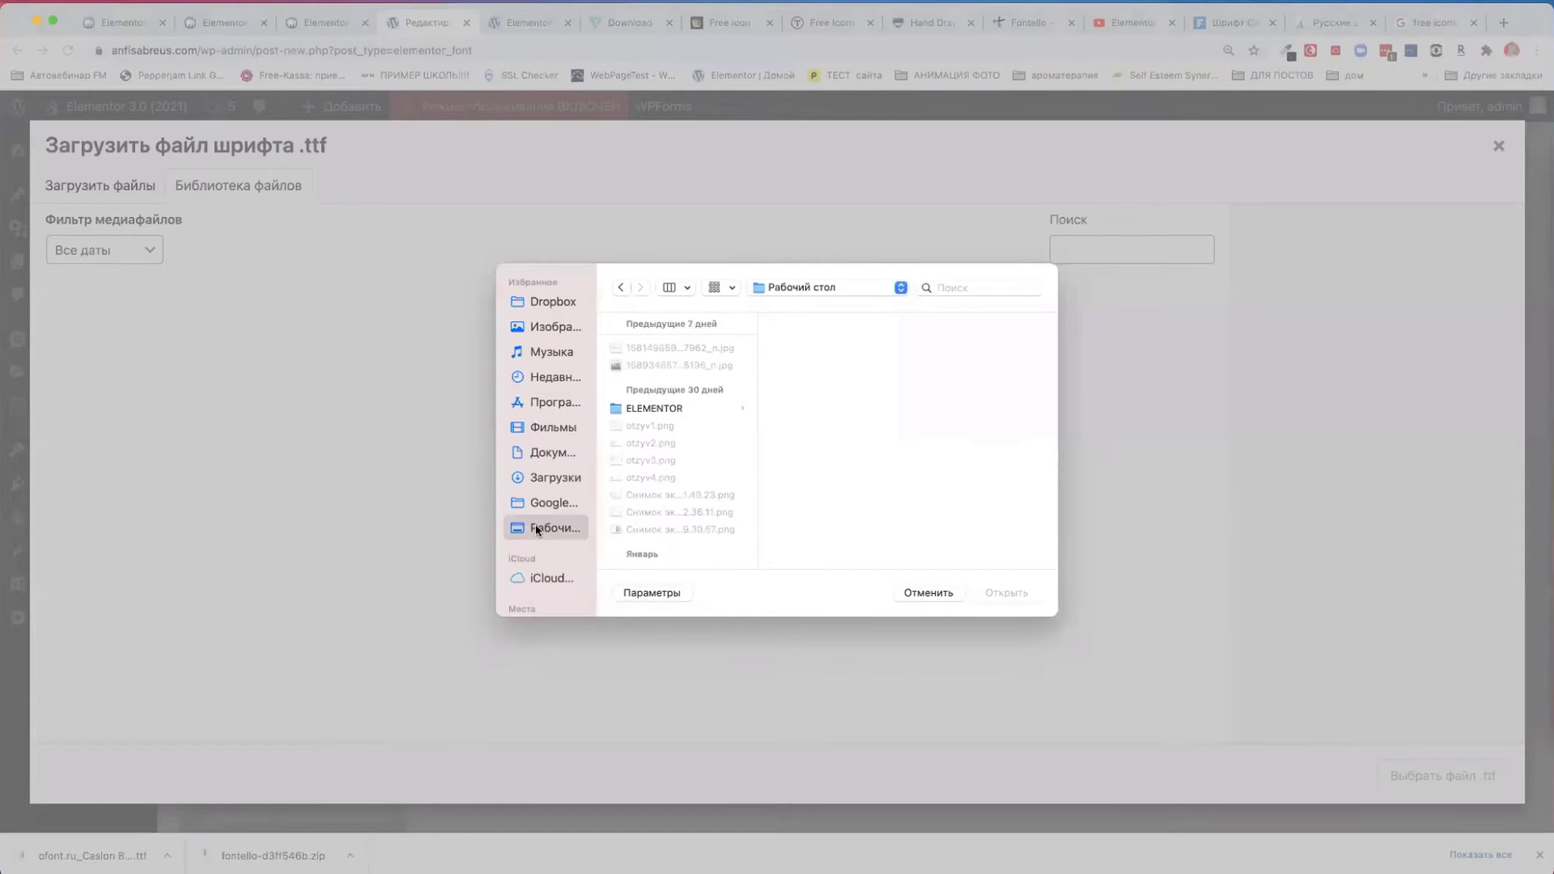
left_click(536, 479)
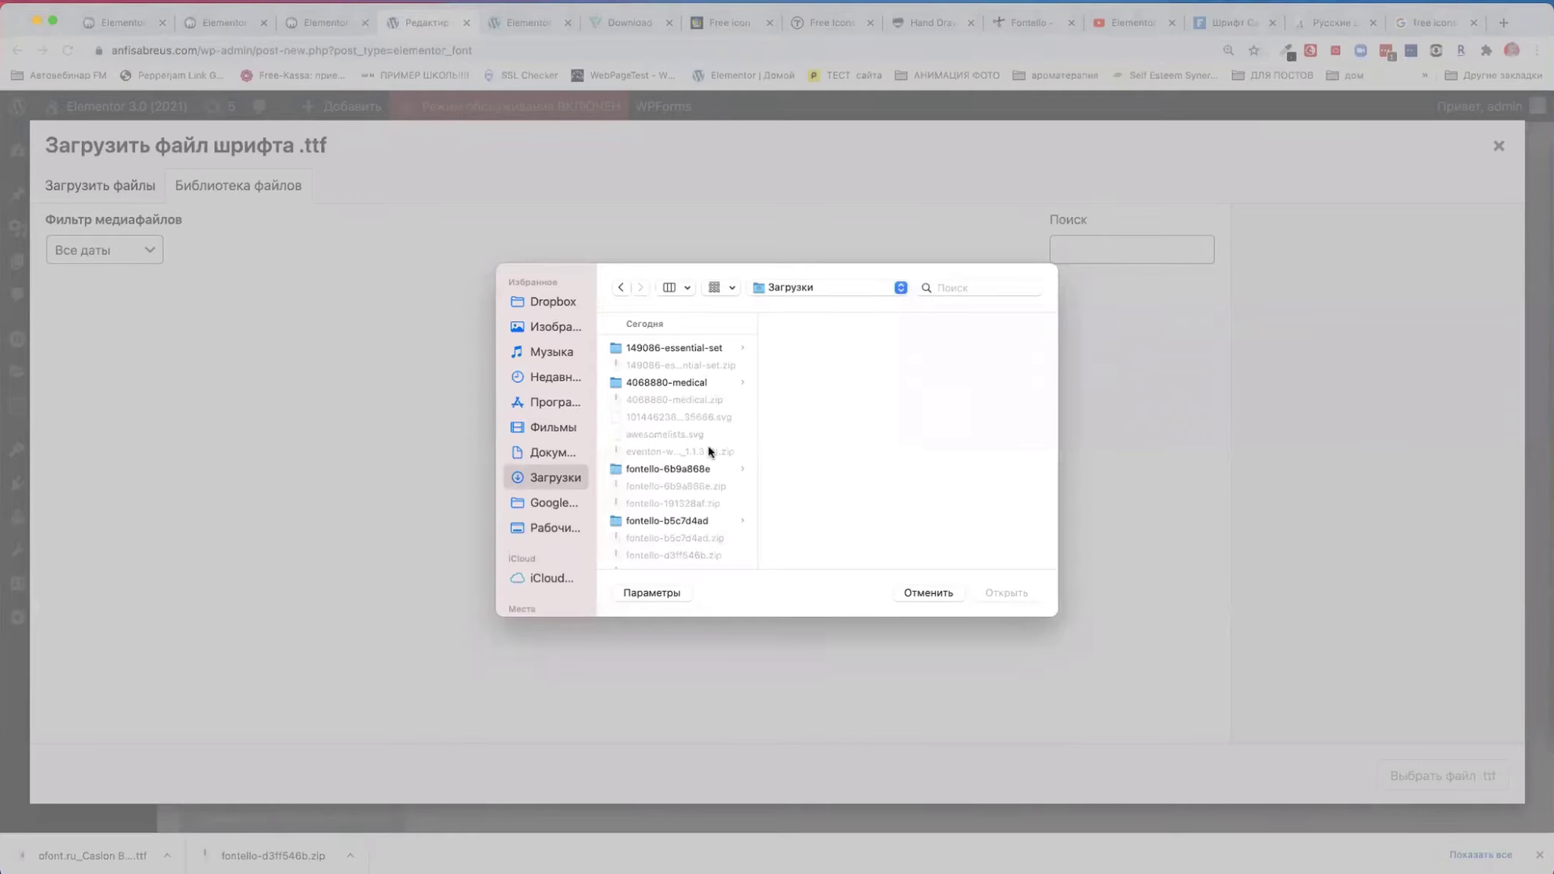
scroll(714, 479, "down", 5)
scroll(713, 478, "down", 10)
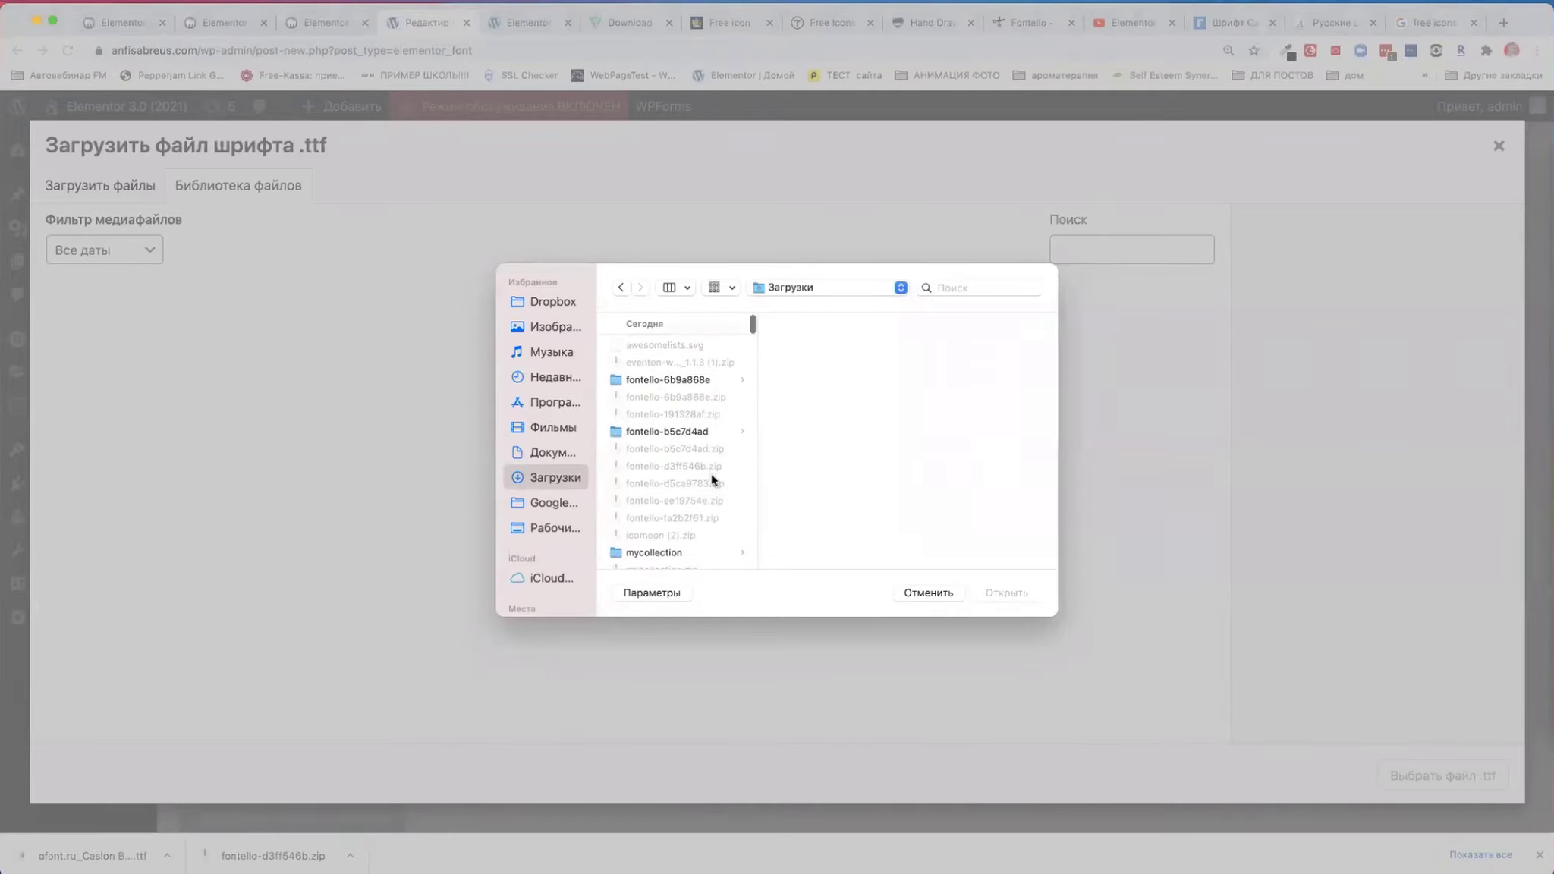
scroll(714, 480, "up", 8)
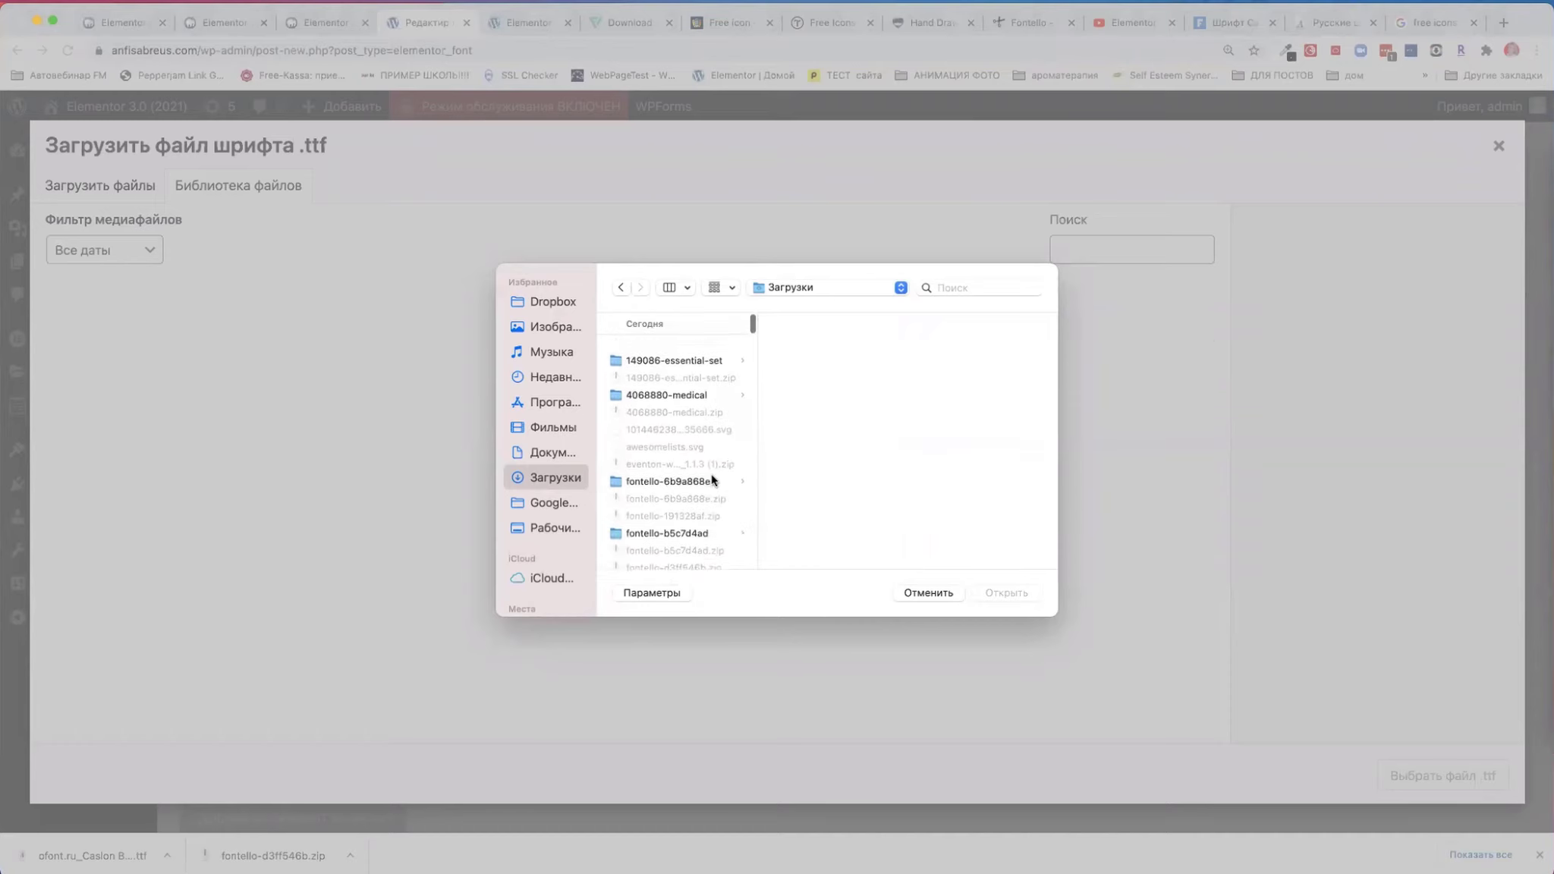
scroll(681, 482, "down", 8)
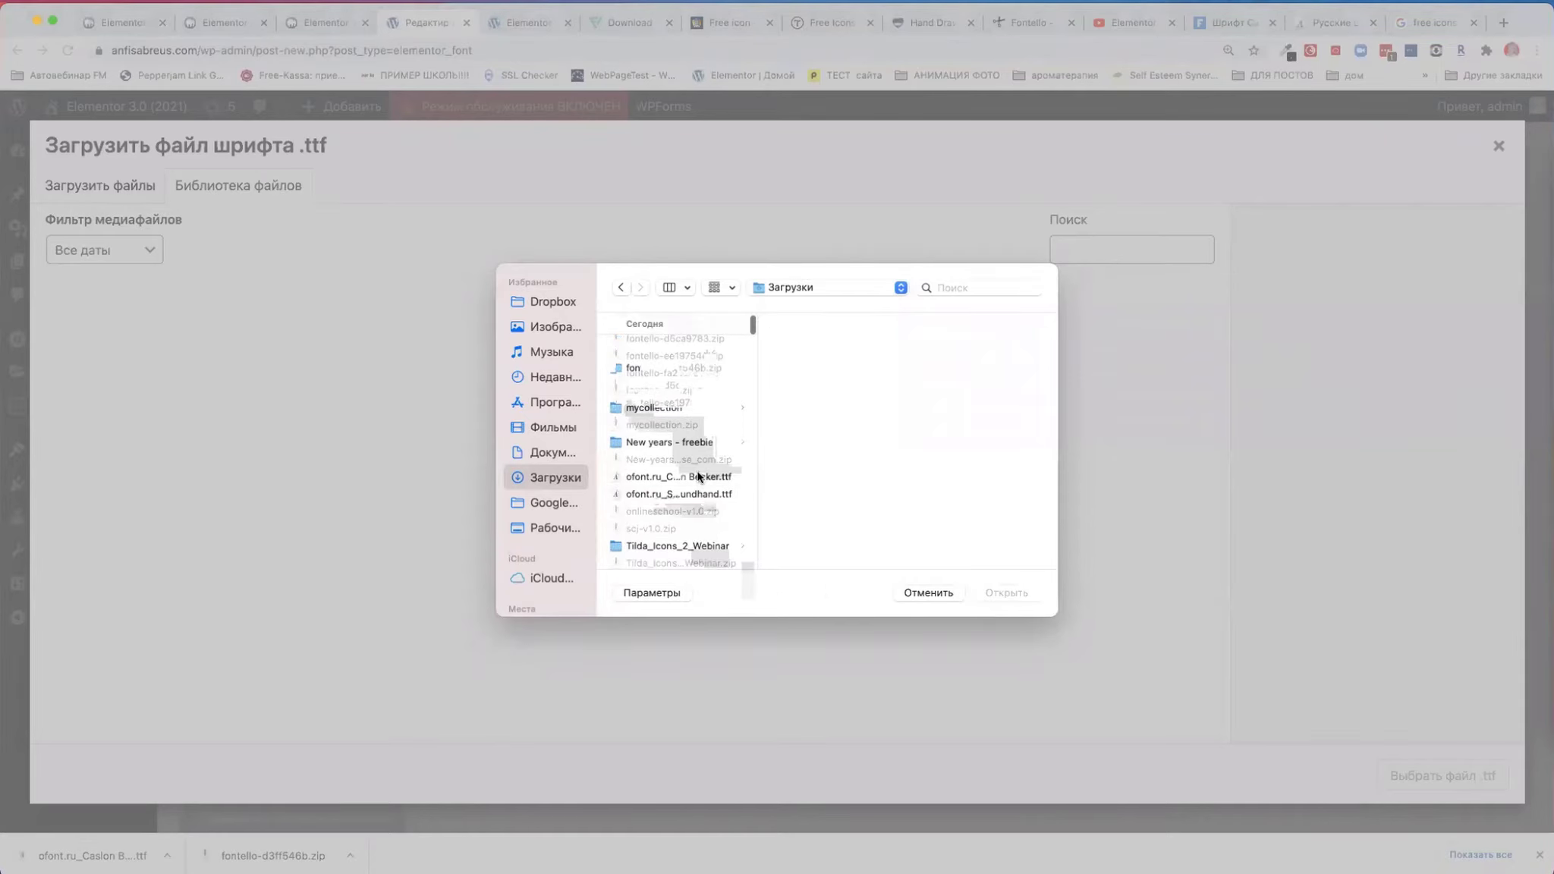
left_click(699, 477)
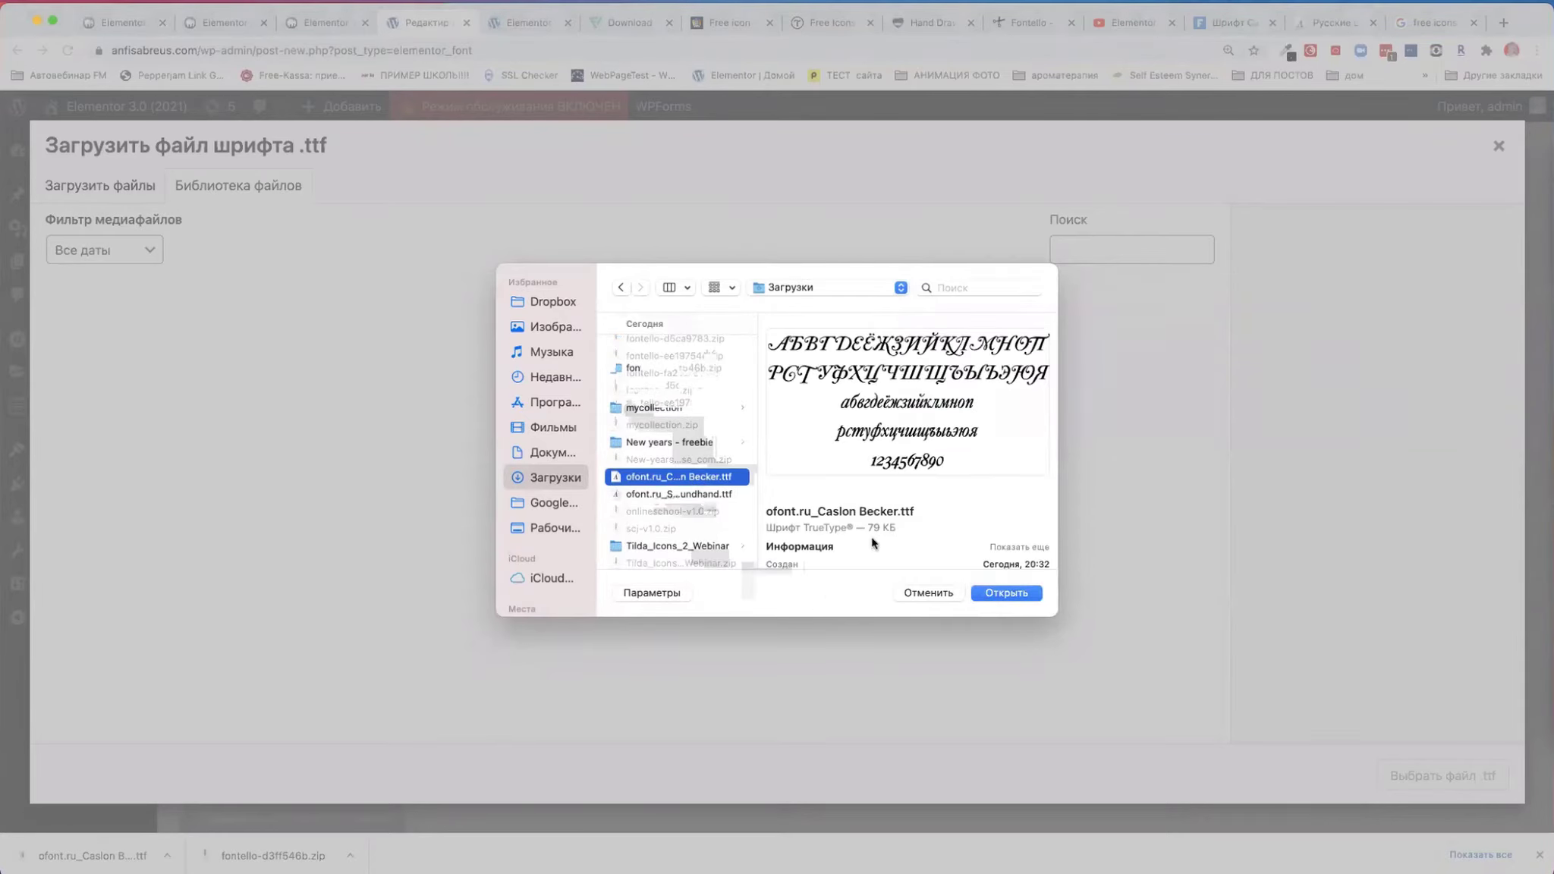
- Upload the file, attach it to the TTF slot and copy the font name from its address
scroll(872, 541, "down", 3)
left_click(1010, 596)
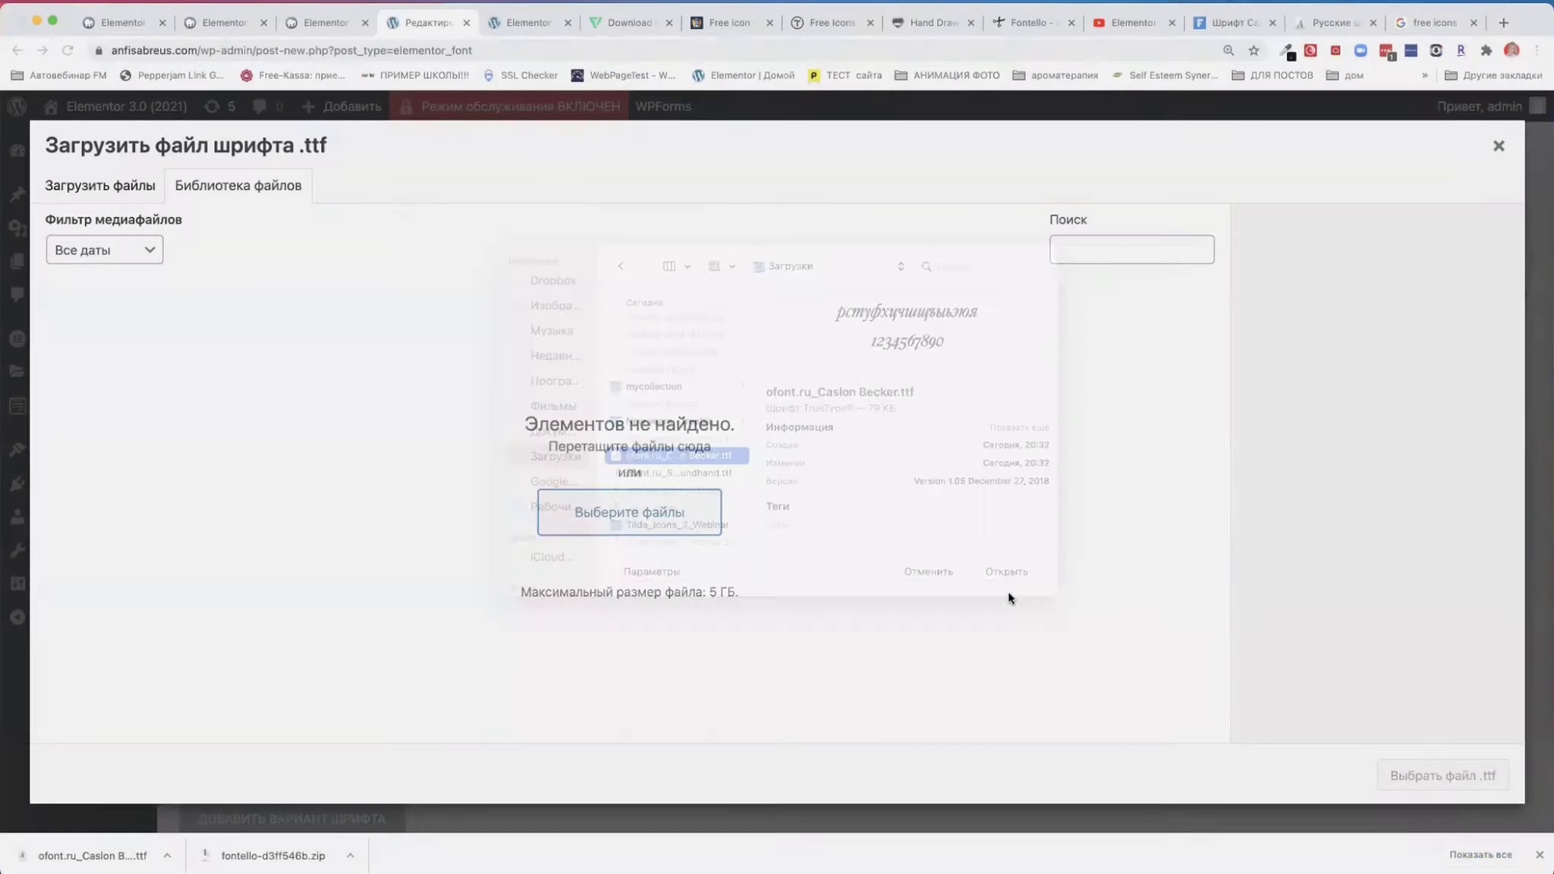
left_click(1426, 777)
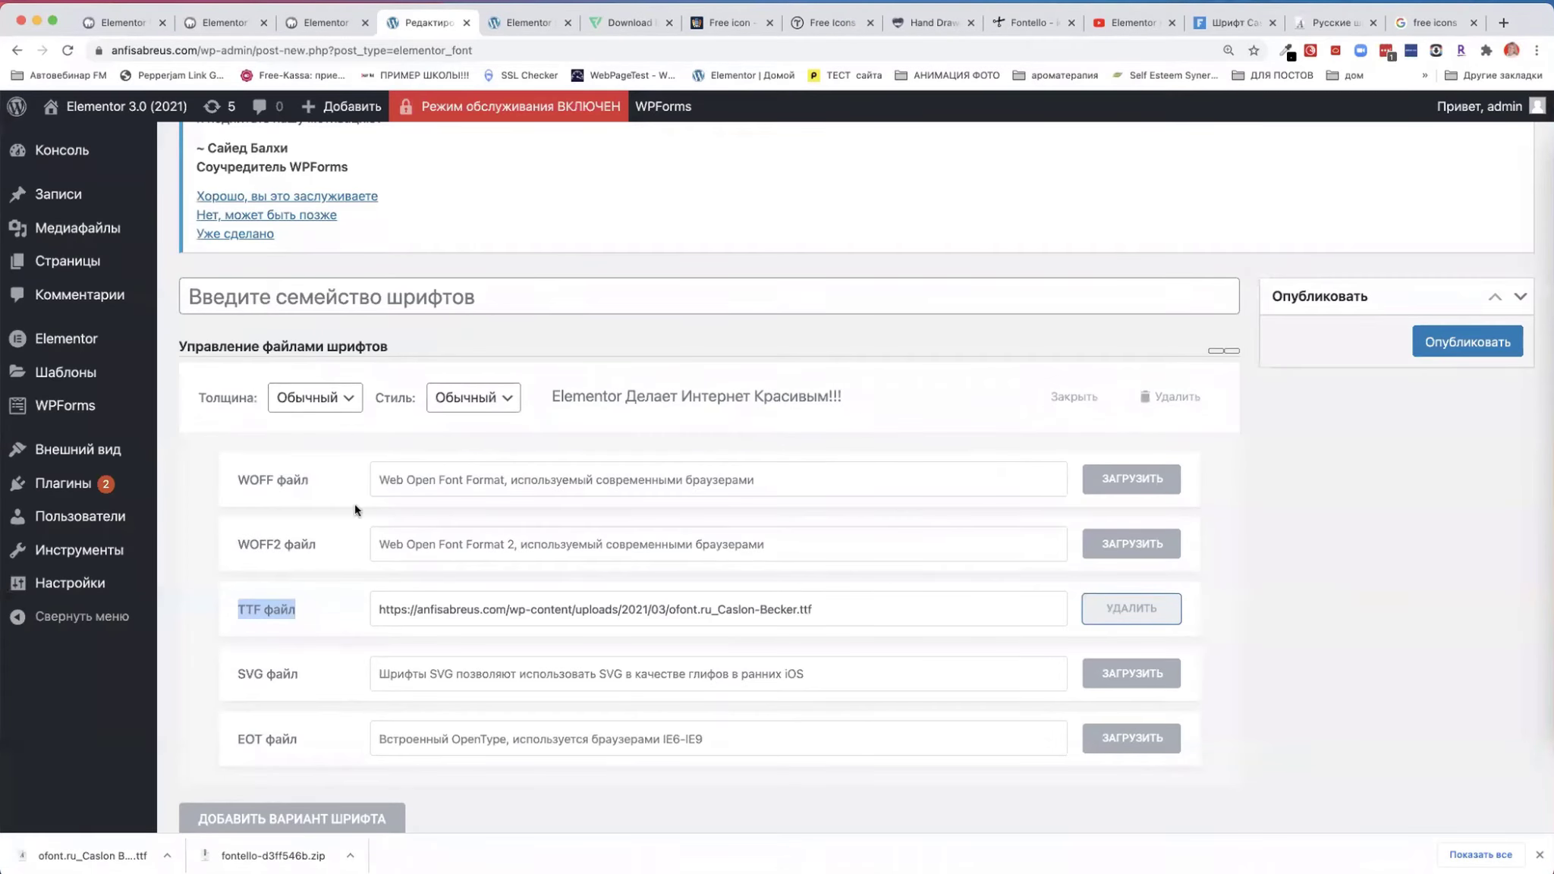
left_click_drag(716, 611, 797, 613)
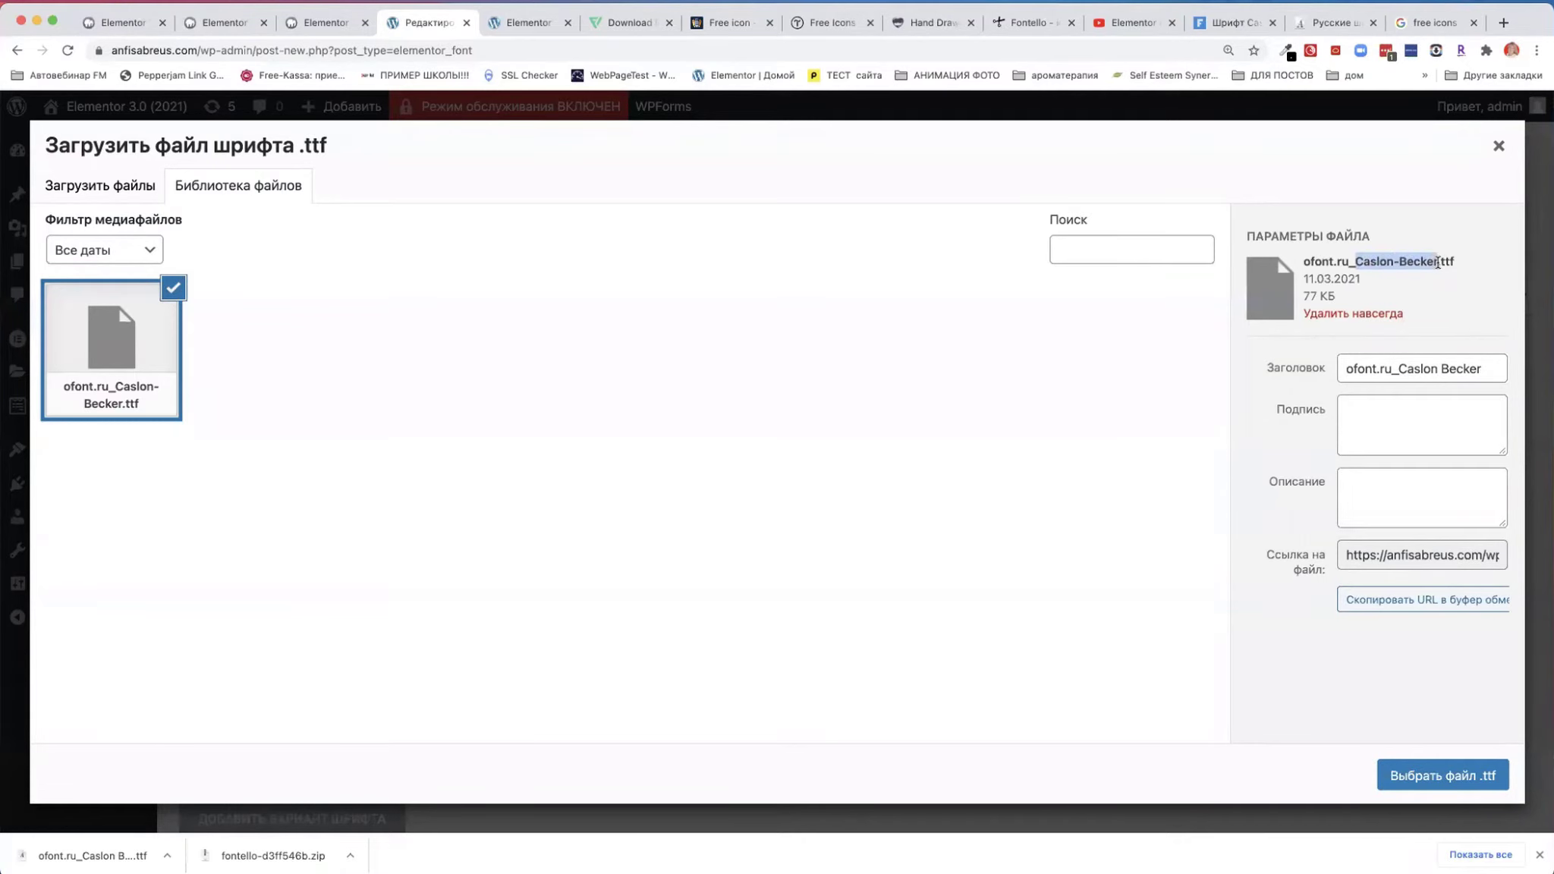
left_click(1495, 154)
- Name the font family Caslon-Becker, publish it and return to the page editor
left_click(305, 286)
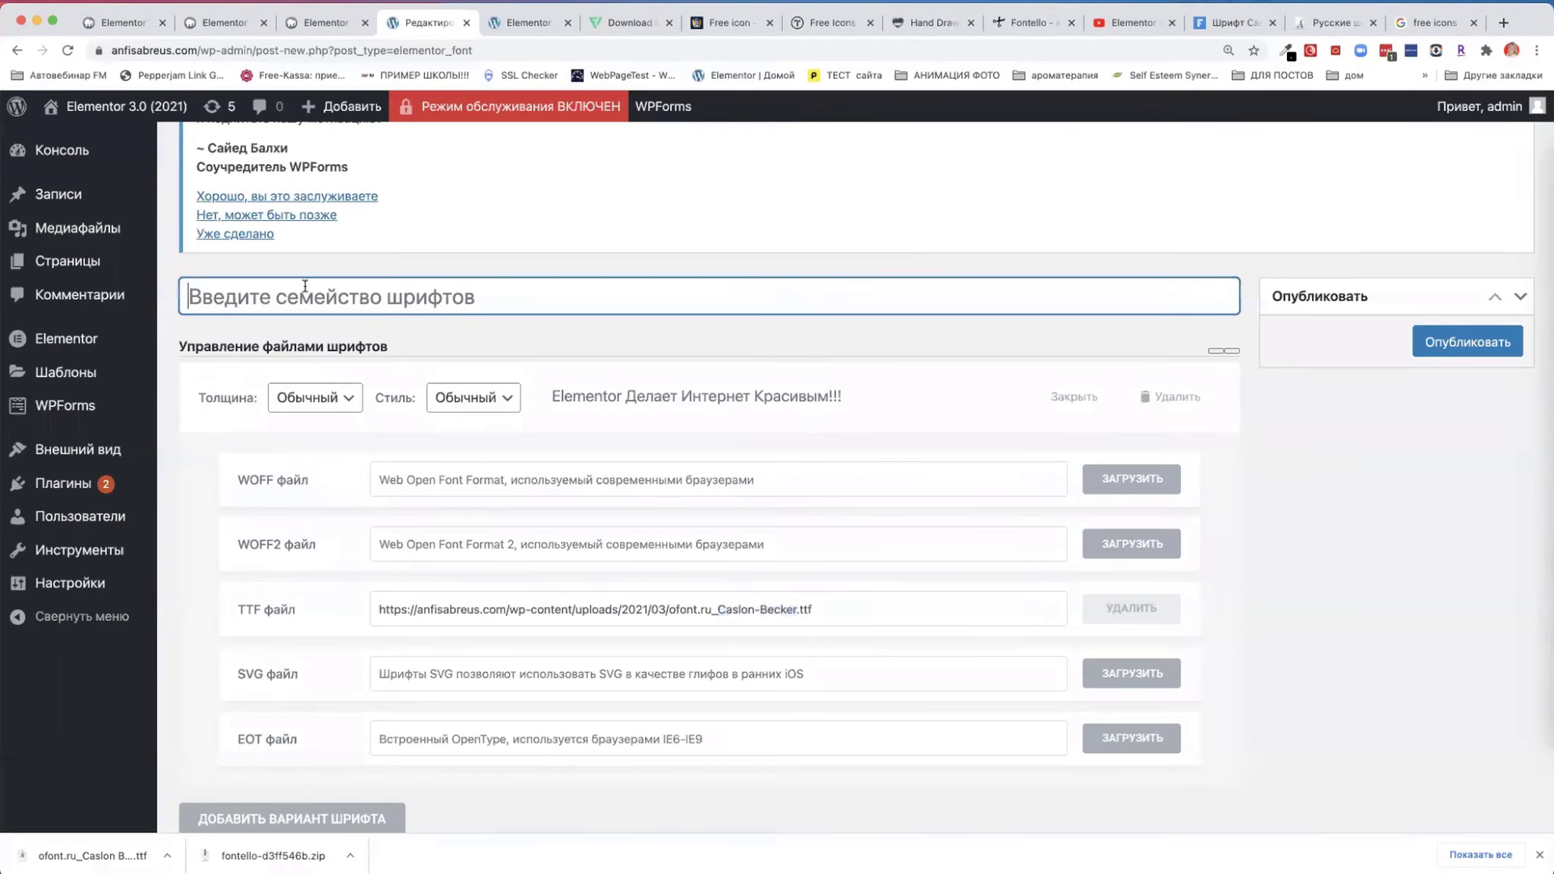
type("Caslon-Becker")
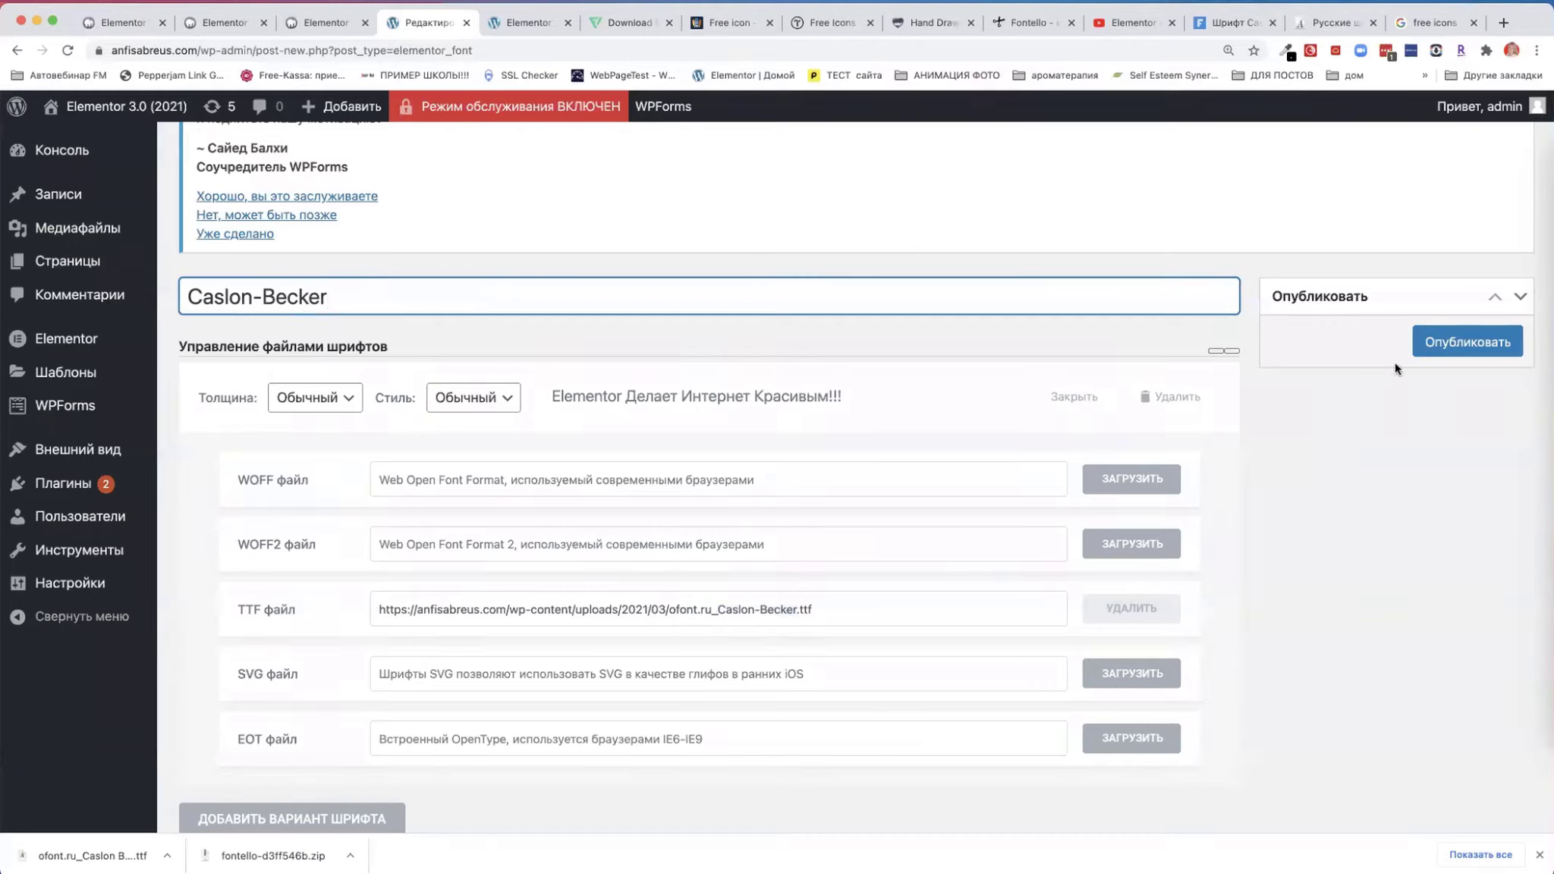
left_click(1466, 343)
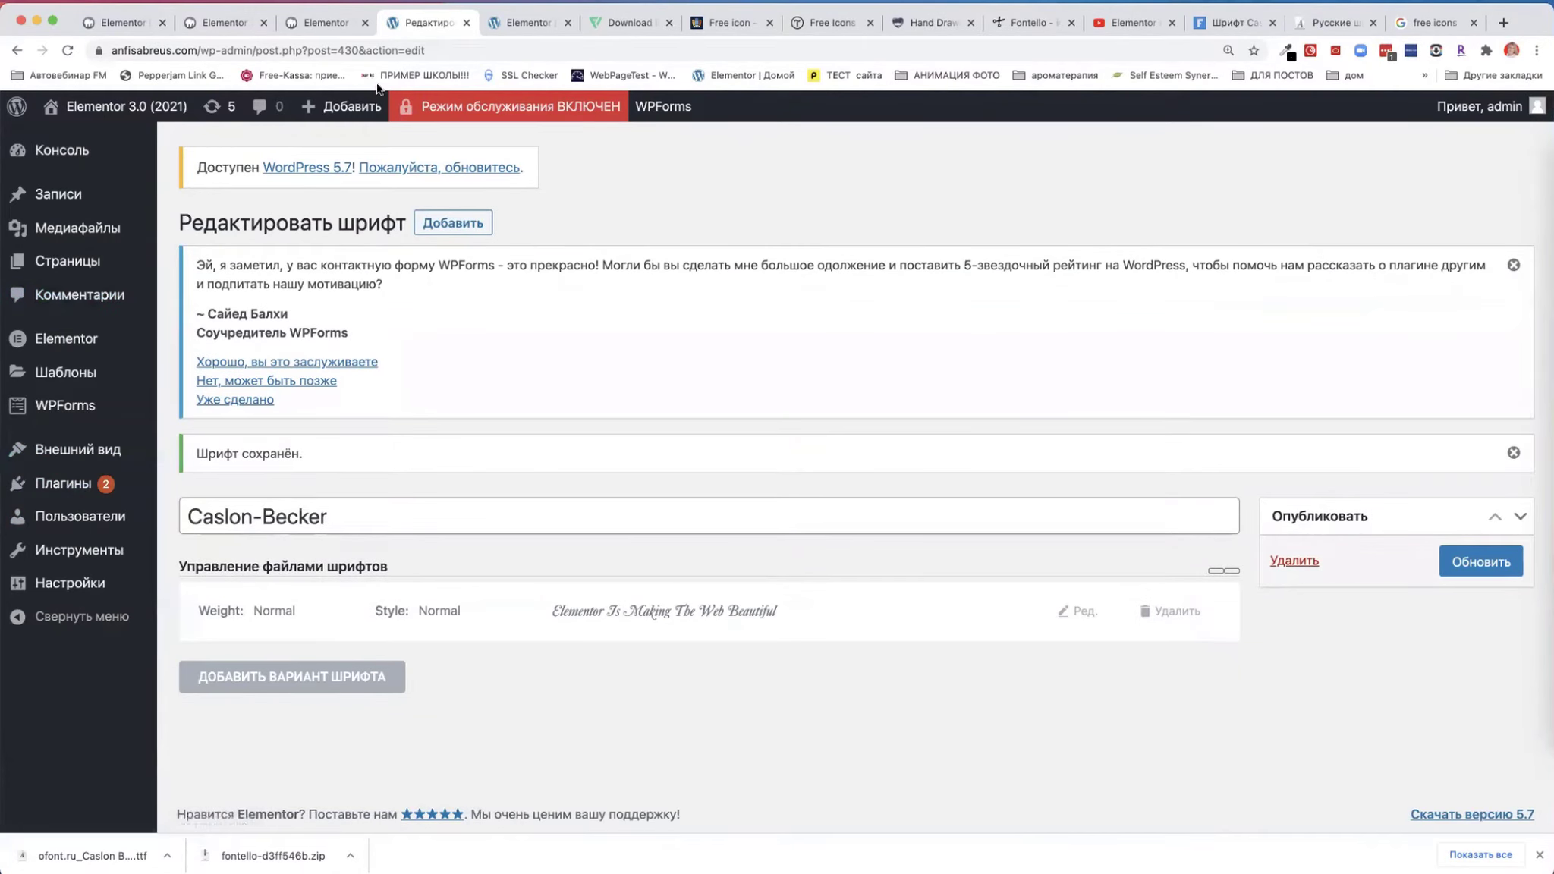
left_click(512, 28)
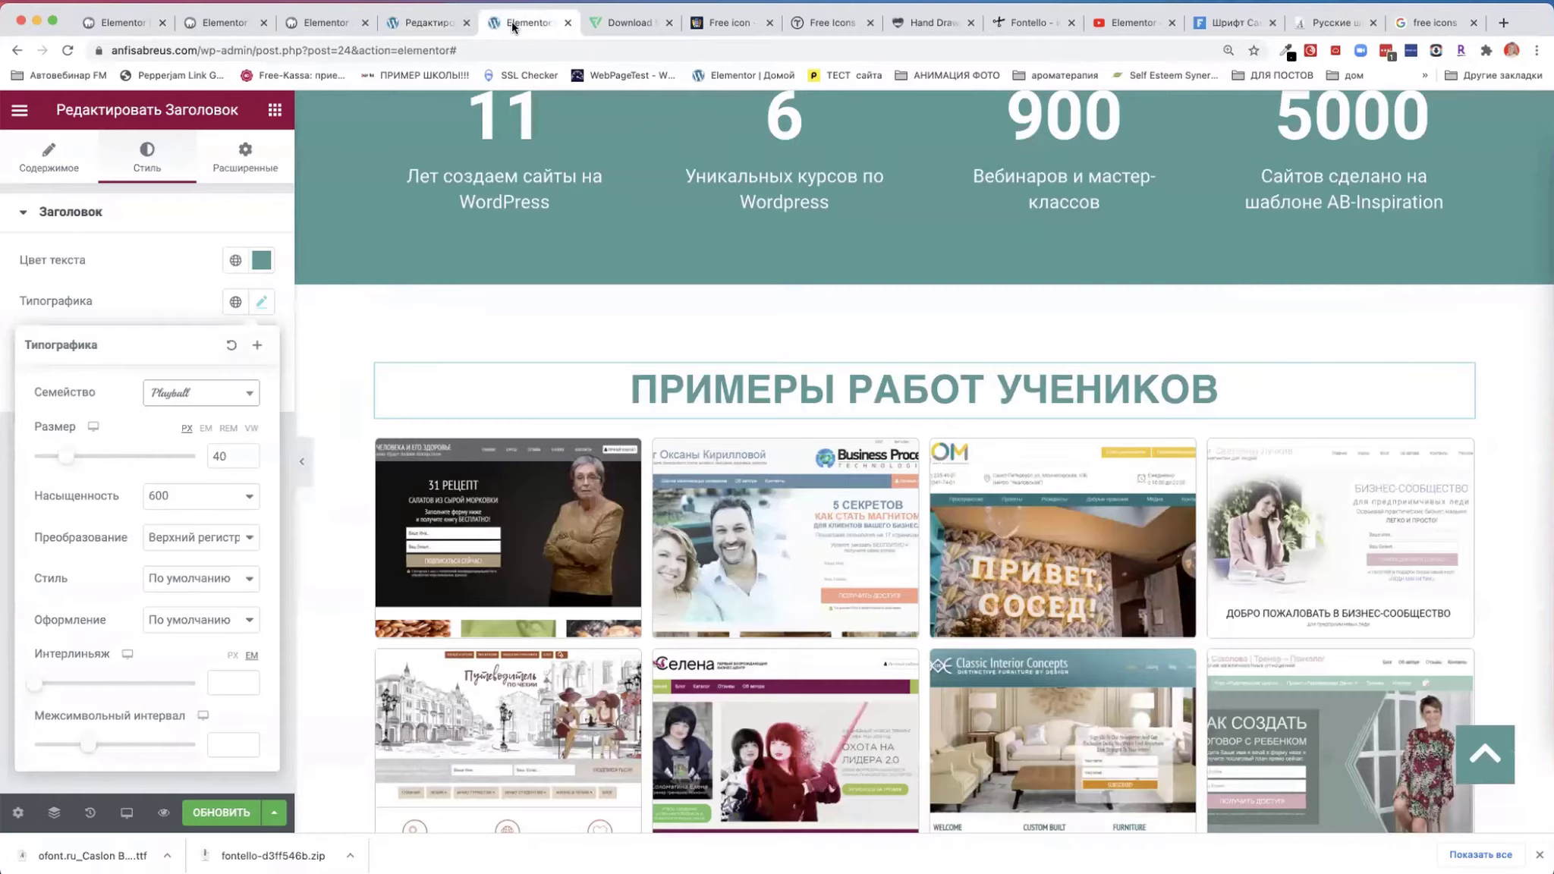
- Save and reload the editor, then select the ПРИМЕРЫ РАБОТ УЧЕНИКОВ heading's Стиль settings
left_click(217, 812)
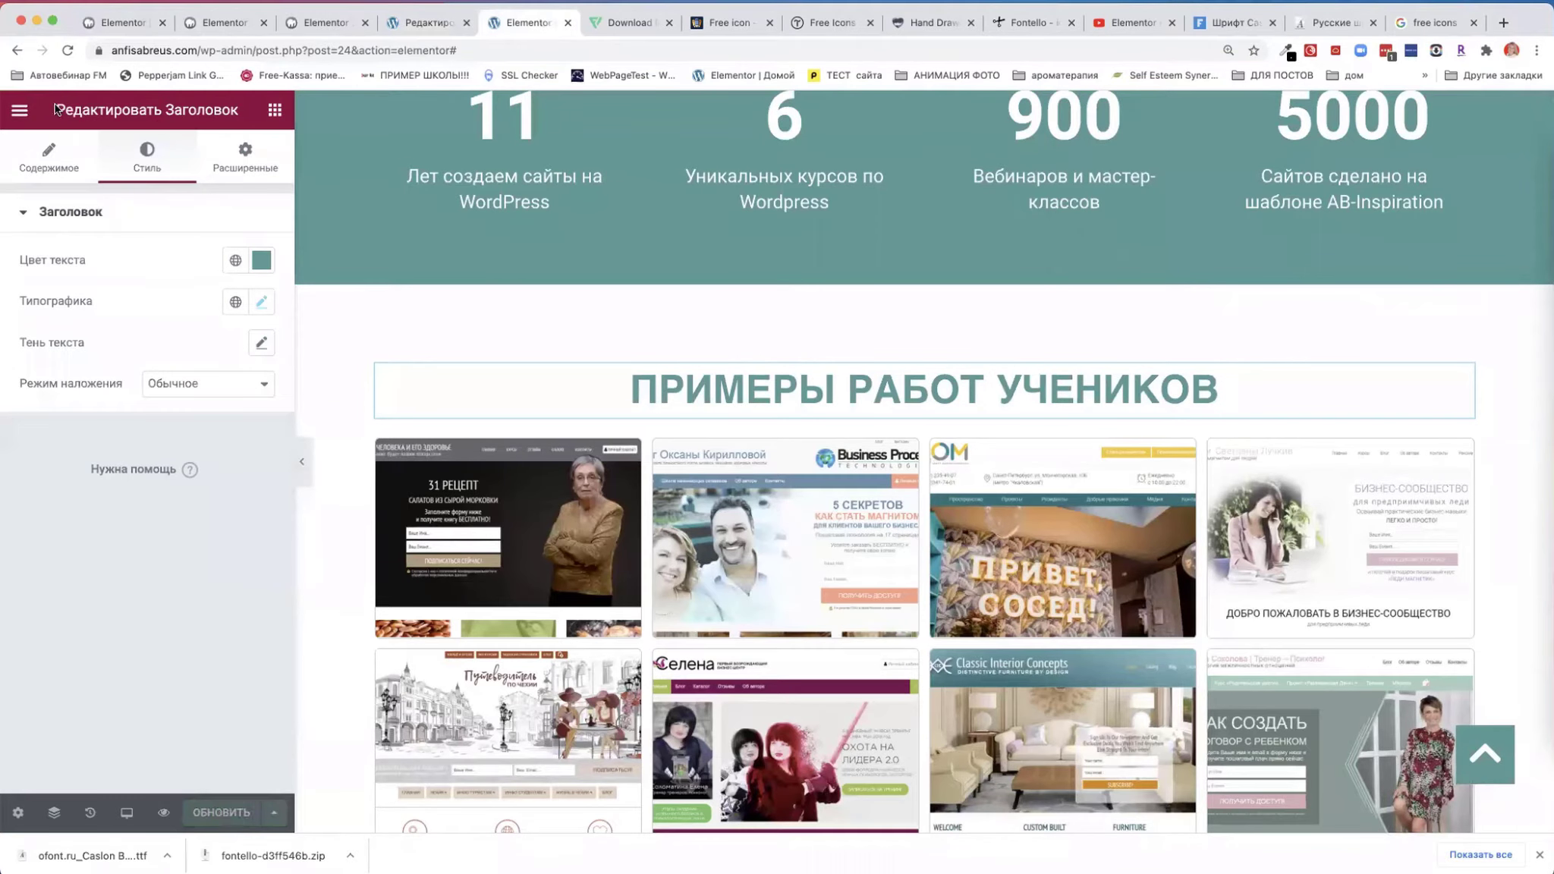
left_click(68, 50)
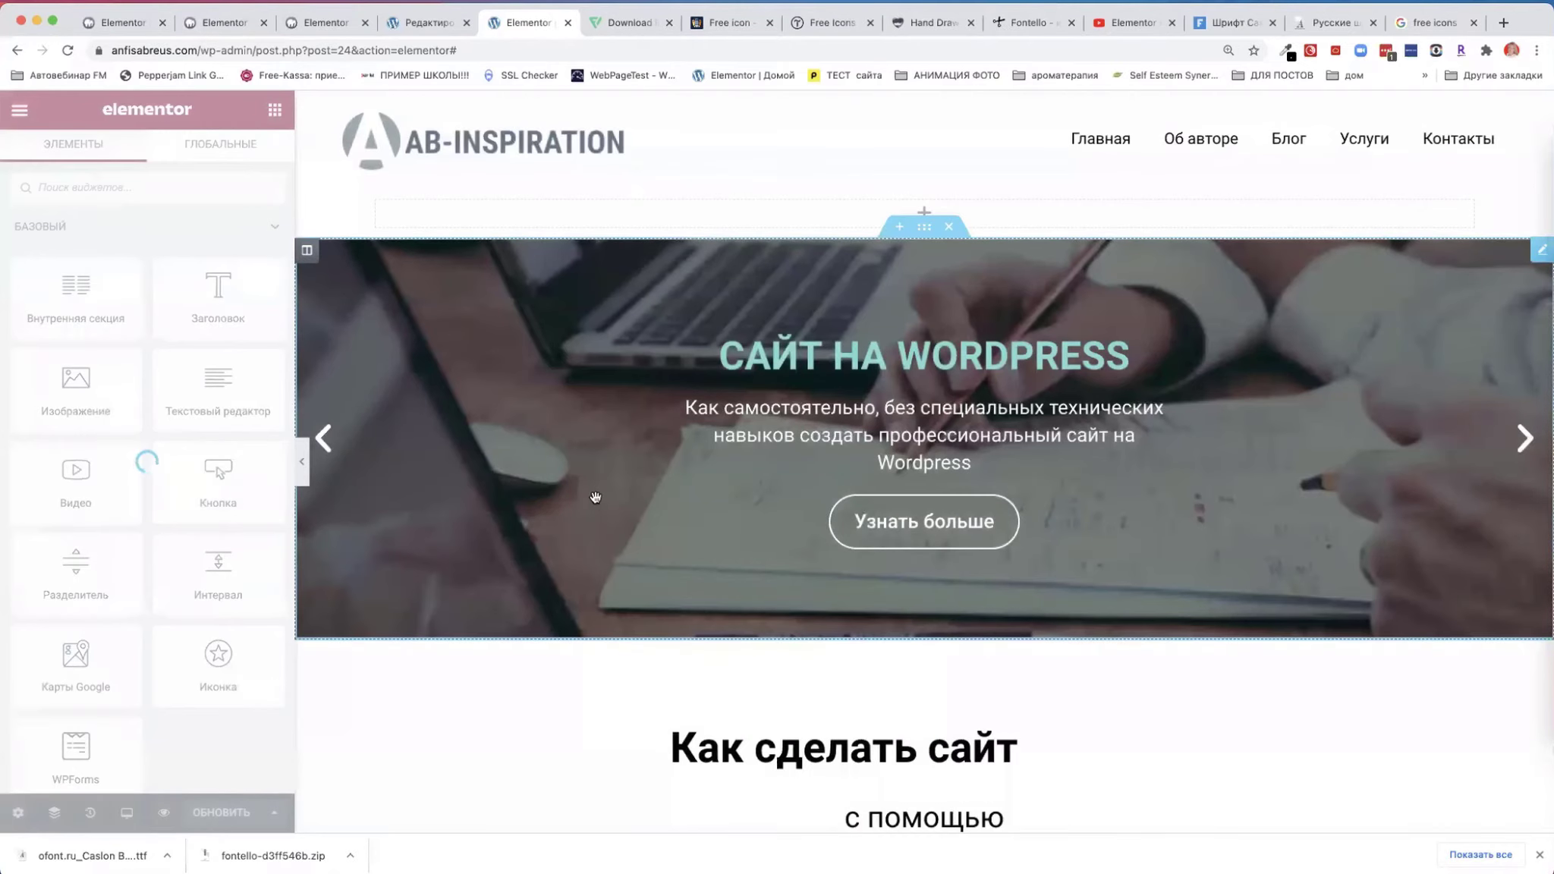
scroll(595, 496, "down", 1)
scroll(595, 496, "down", 20)
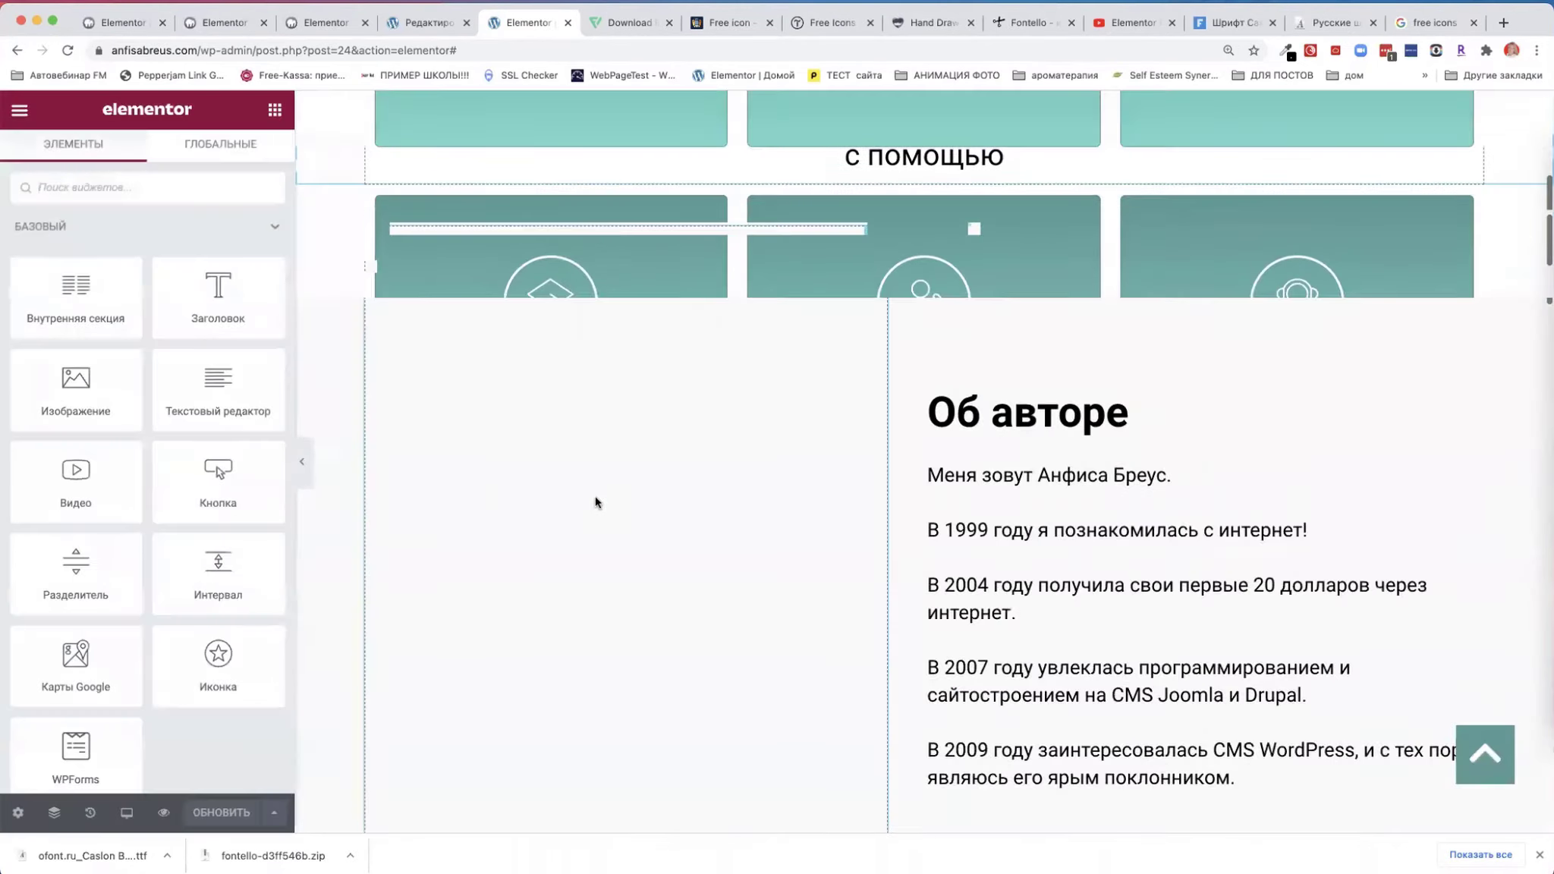
scroll(595, 502, "up", 9)
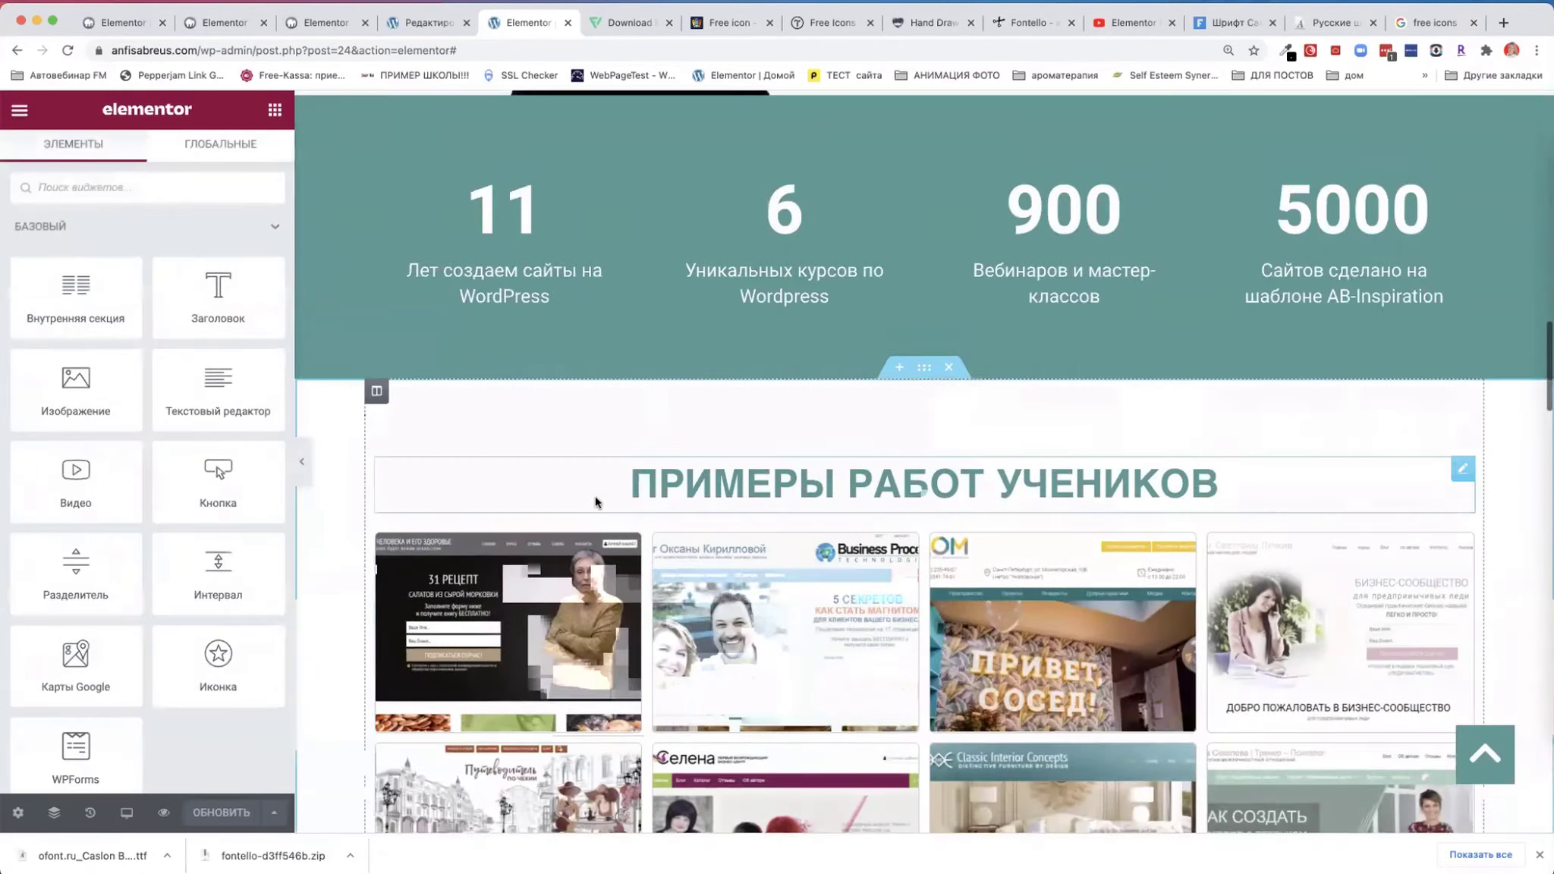
left_click(763, 484)
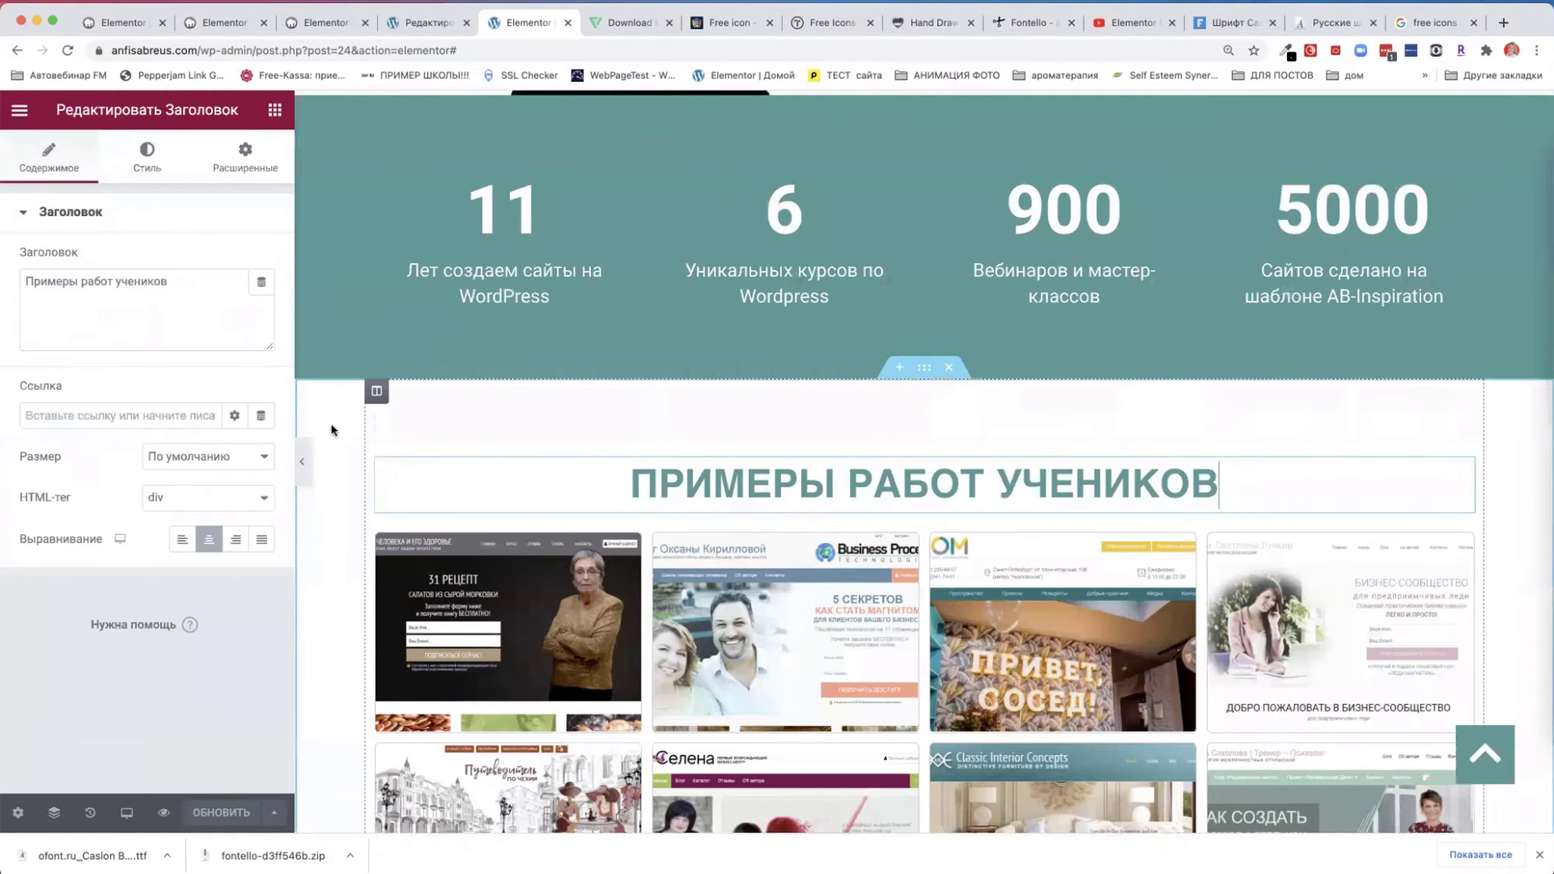
left_click(146, 155)
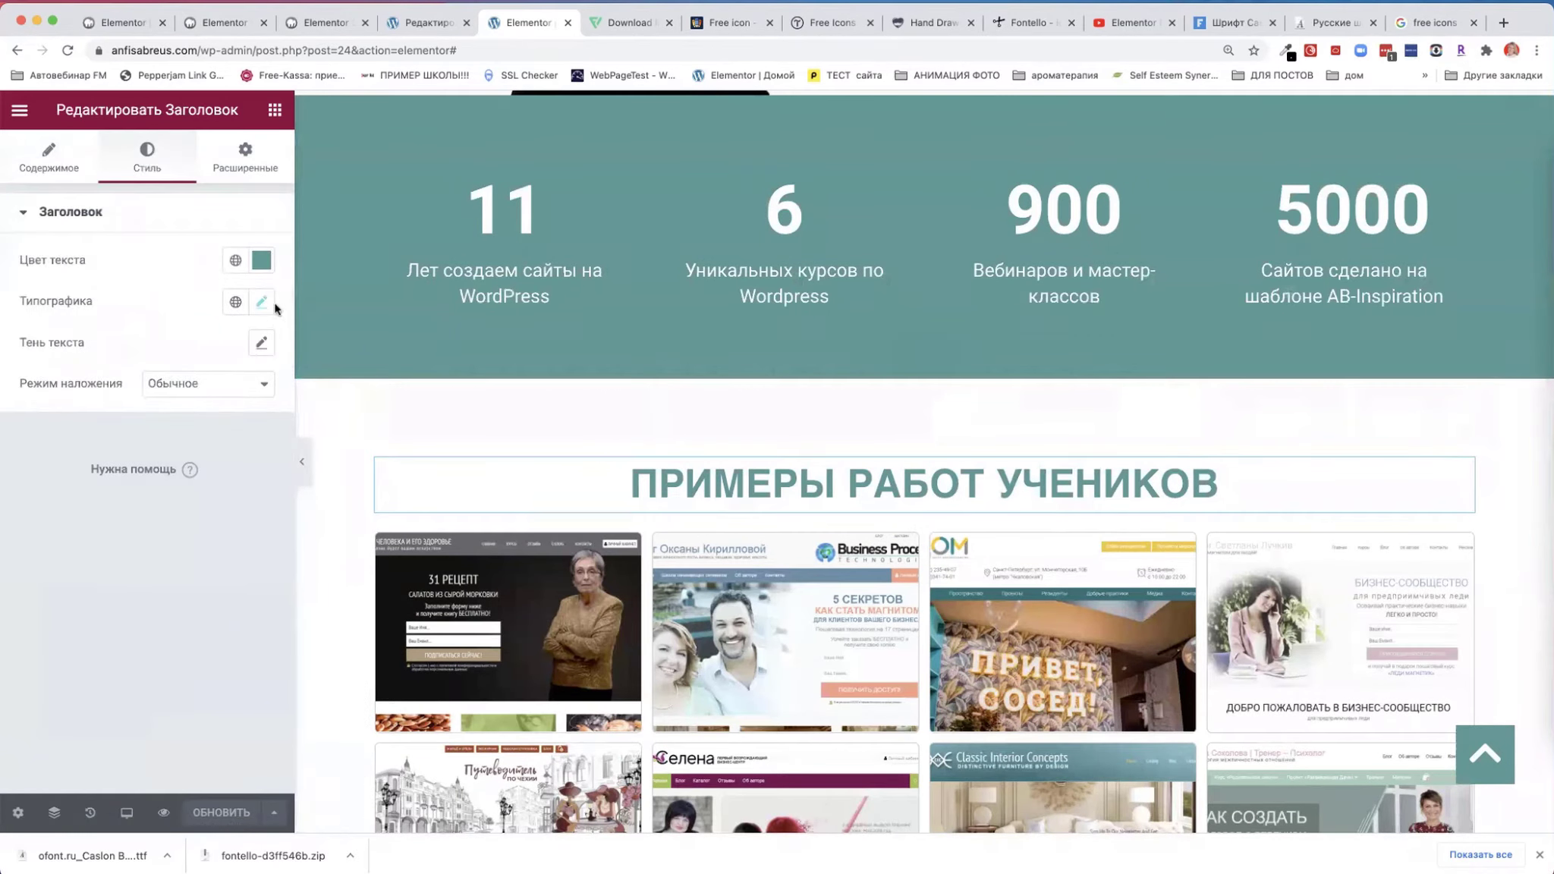
- Set the heading's typography font family to Caslon-Becker
left_click(259, 305)
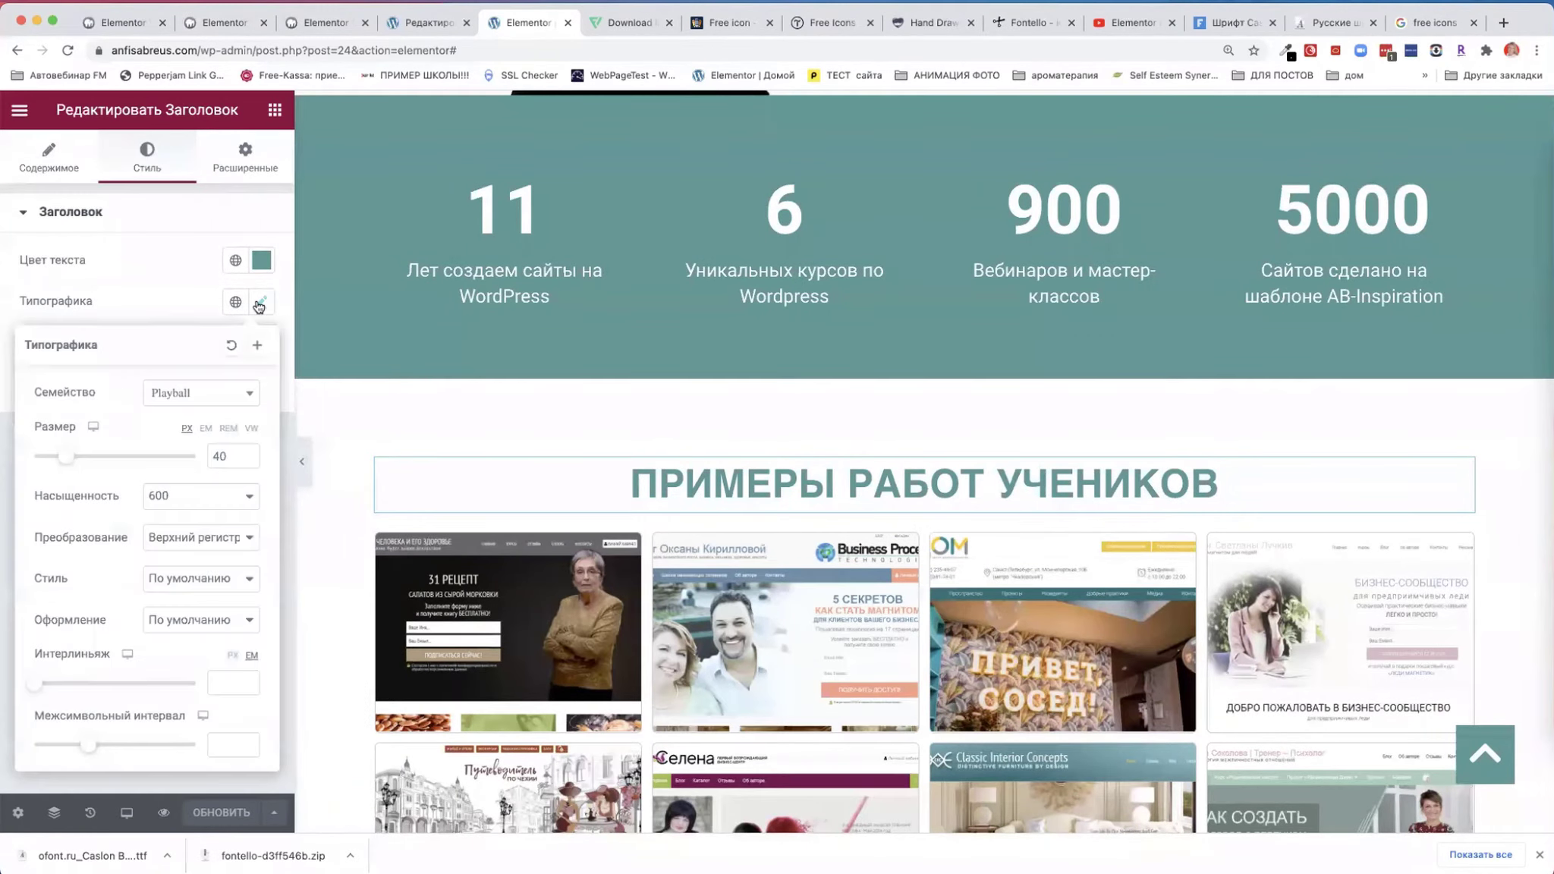
left_click(220, 392)
scroll(191, 497, "up", 5)
scroll(190, 497, "up", 10)
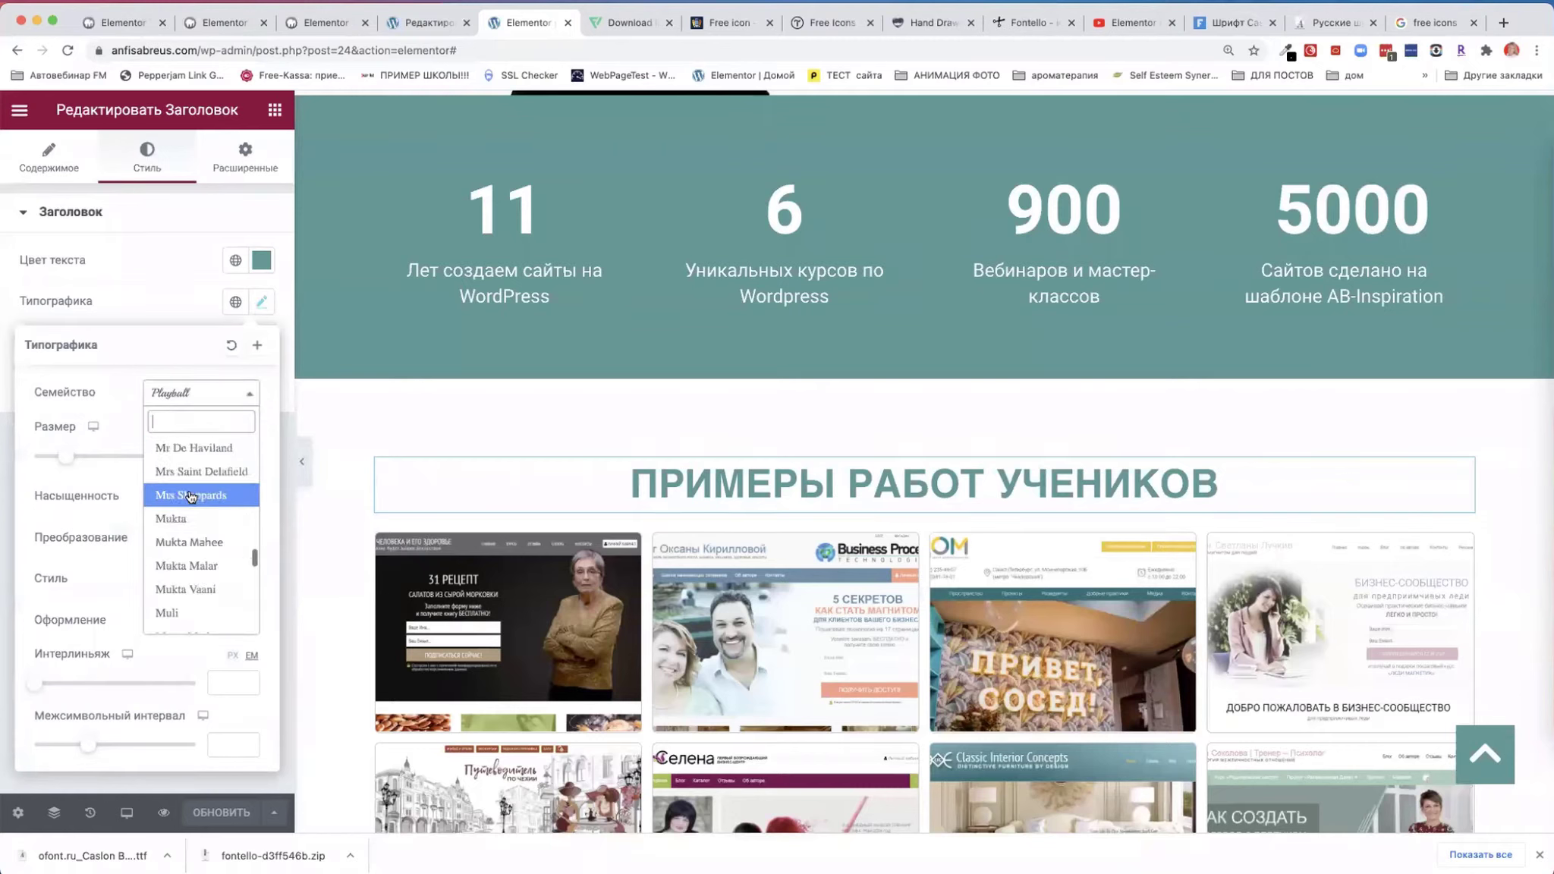
left_click_drag(252, 546, 244, 410)
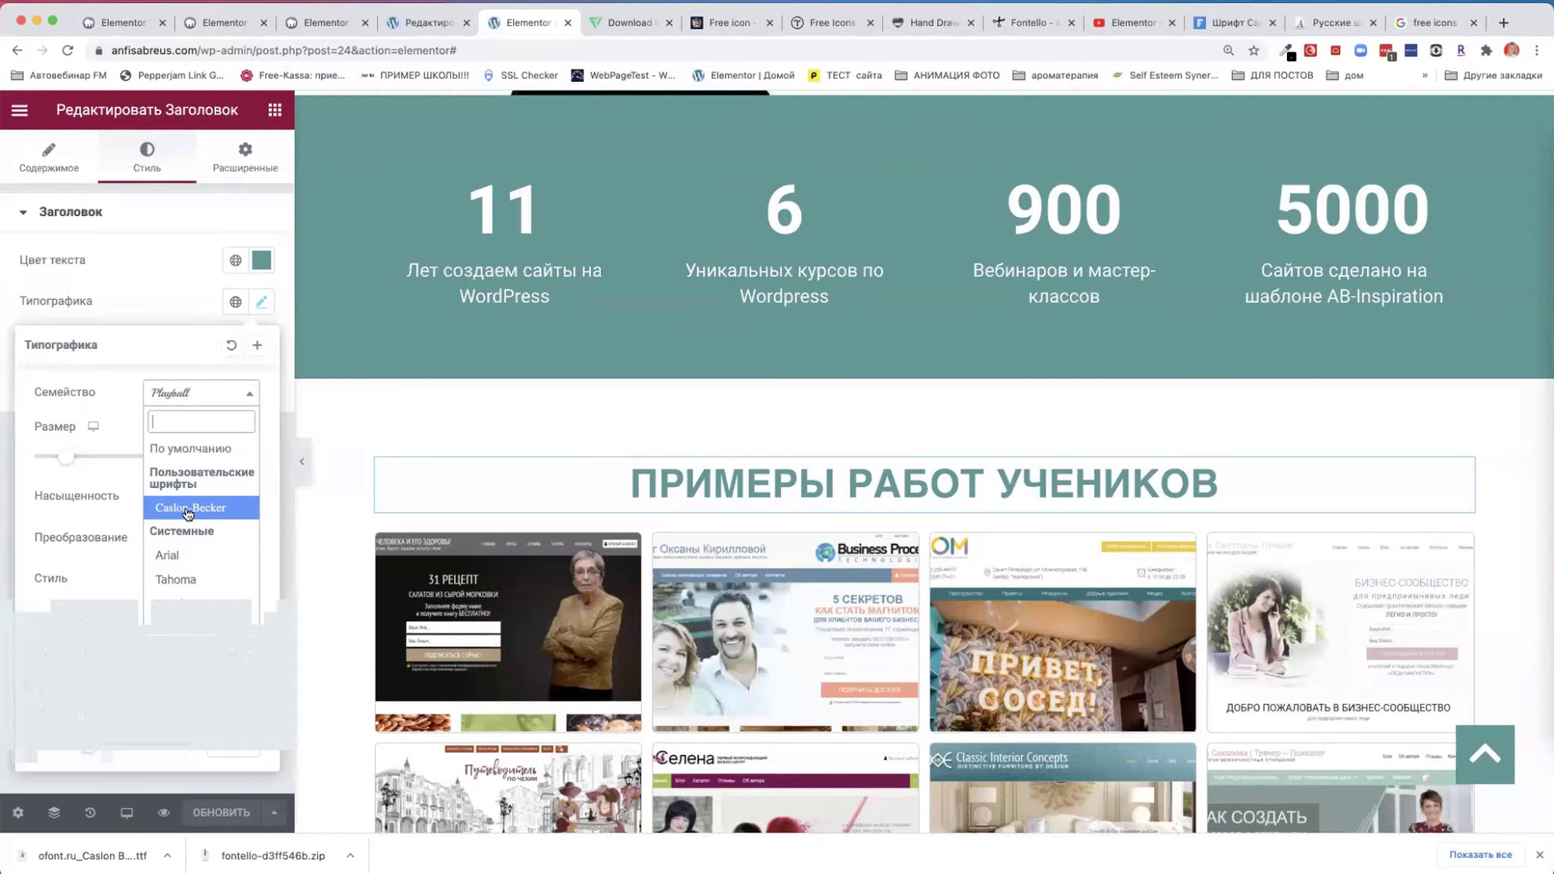
left_click(188, 508)
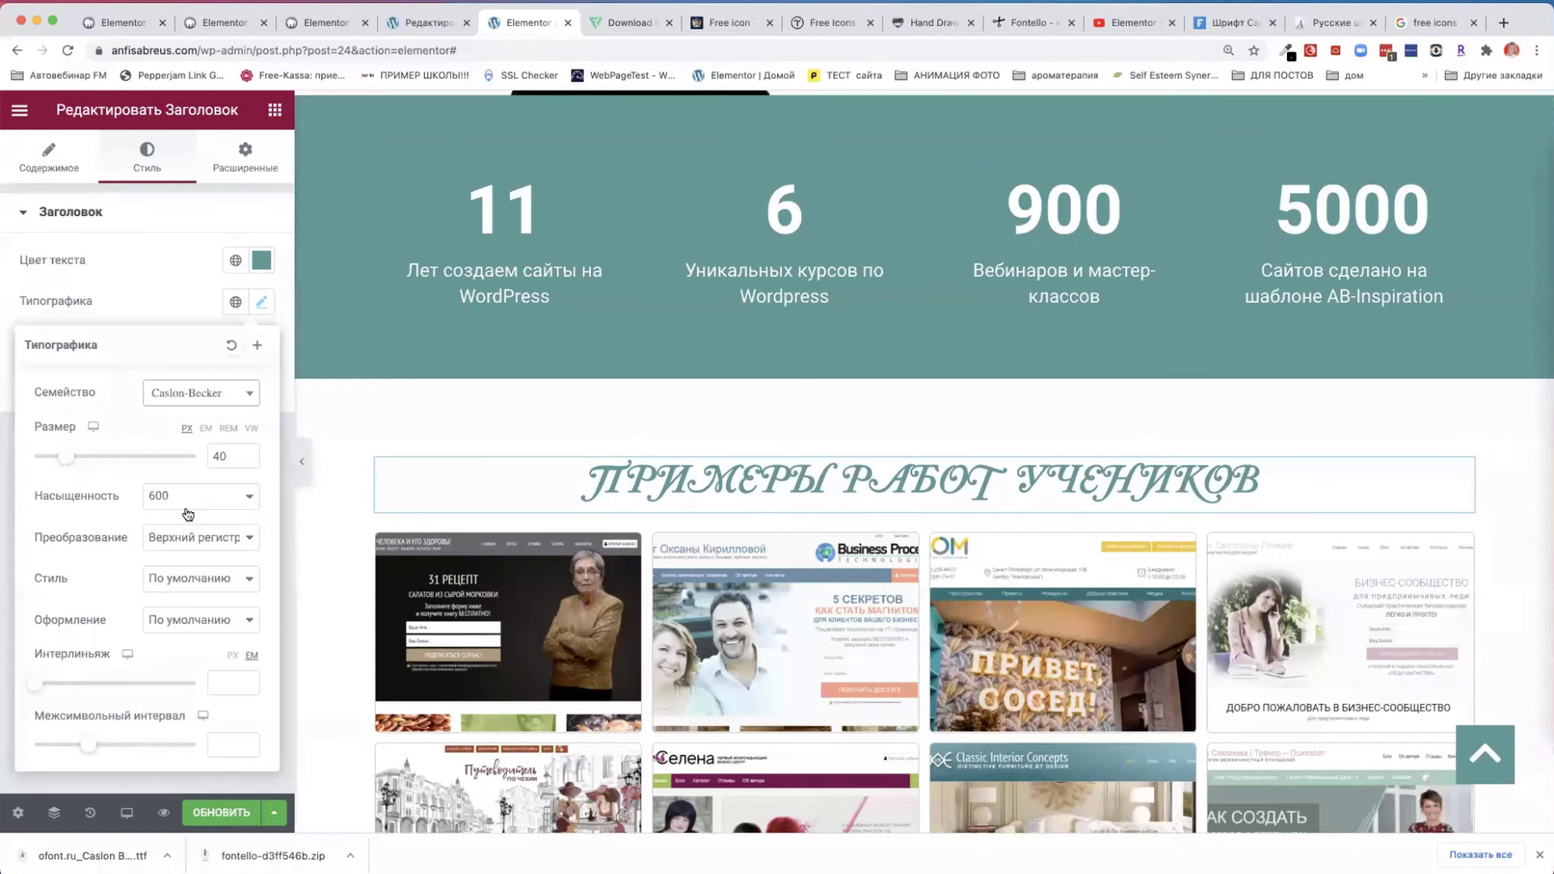
left_click(147, 315)
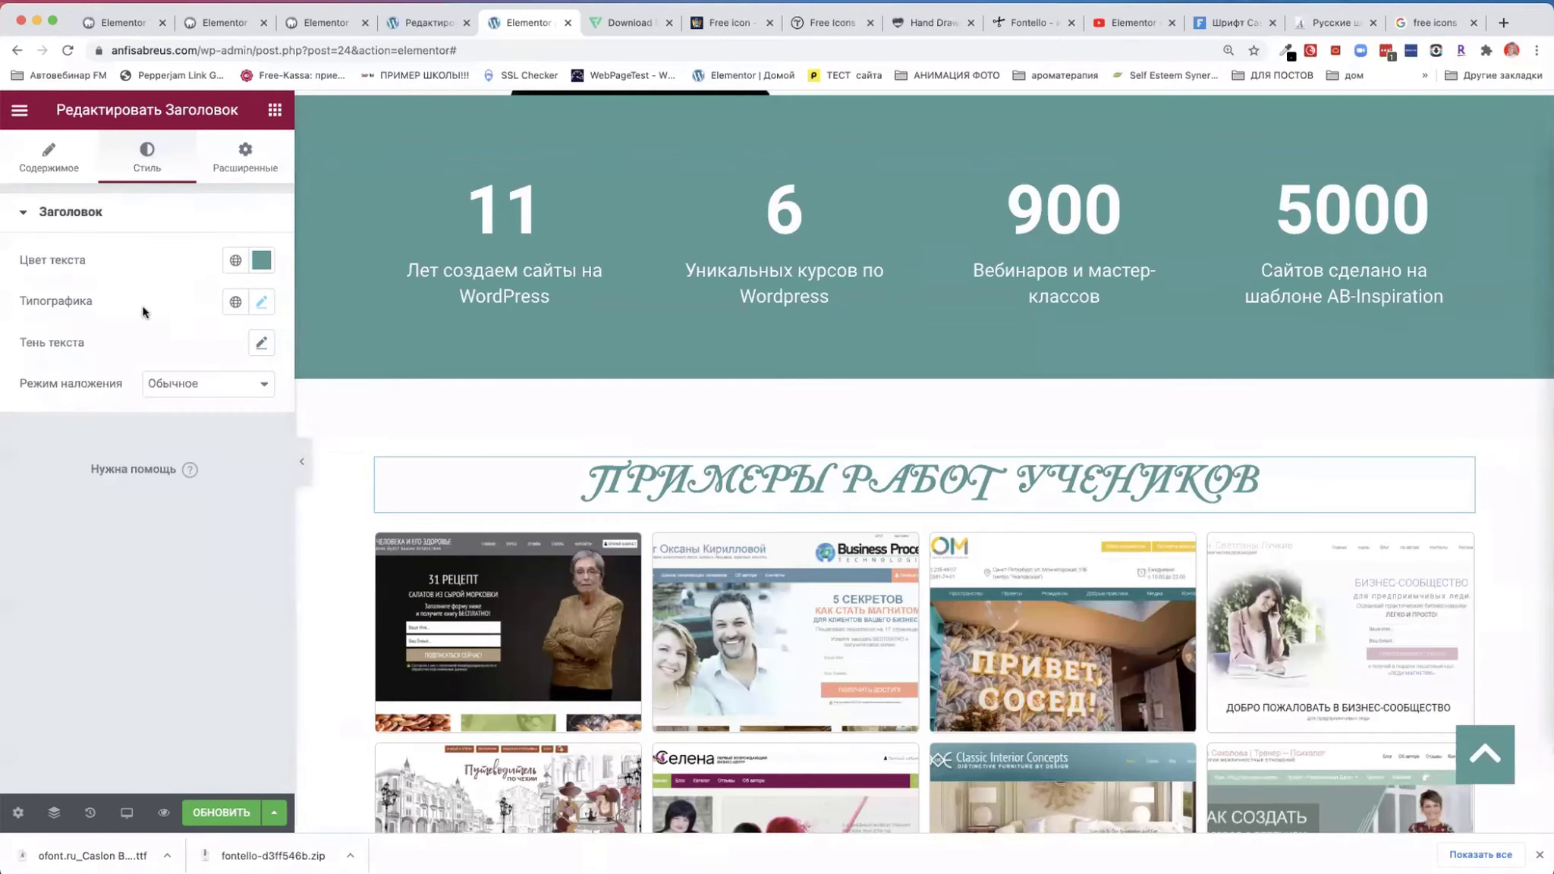
- Set the heading's Преобразование to По умолчанию so it shows in normal case
left_click(49, 172)
left_click_drag(41, 282, 221, 285)
left_click(149, 164)
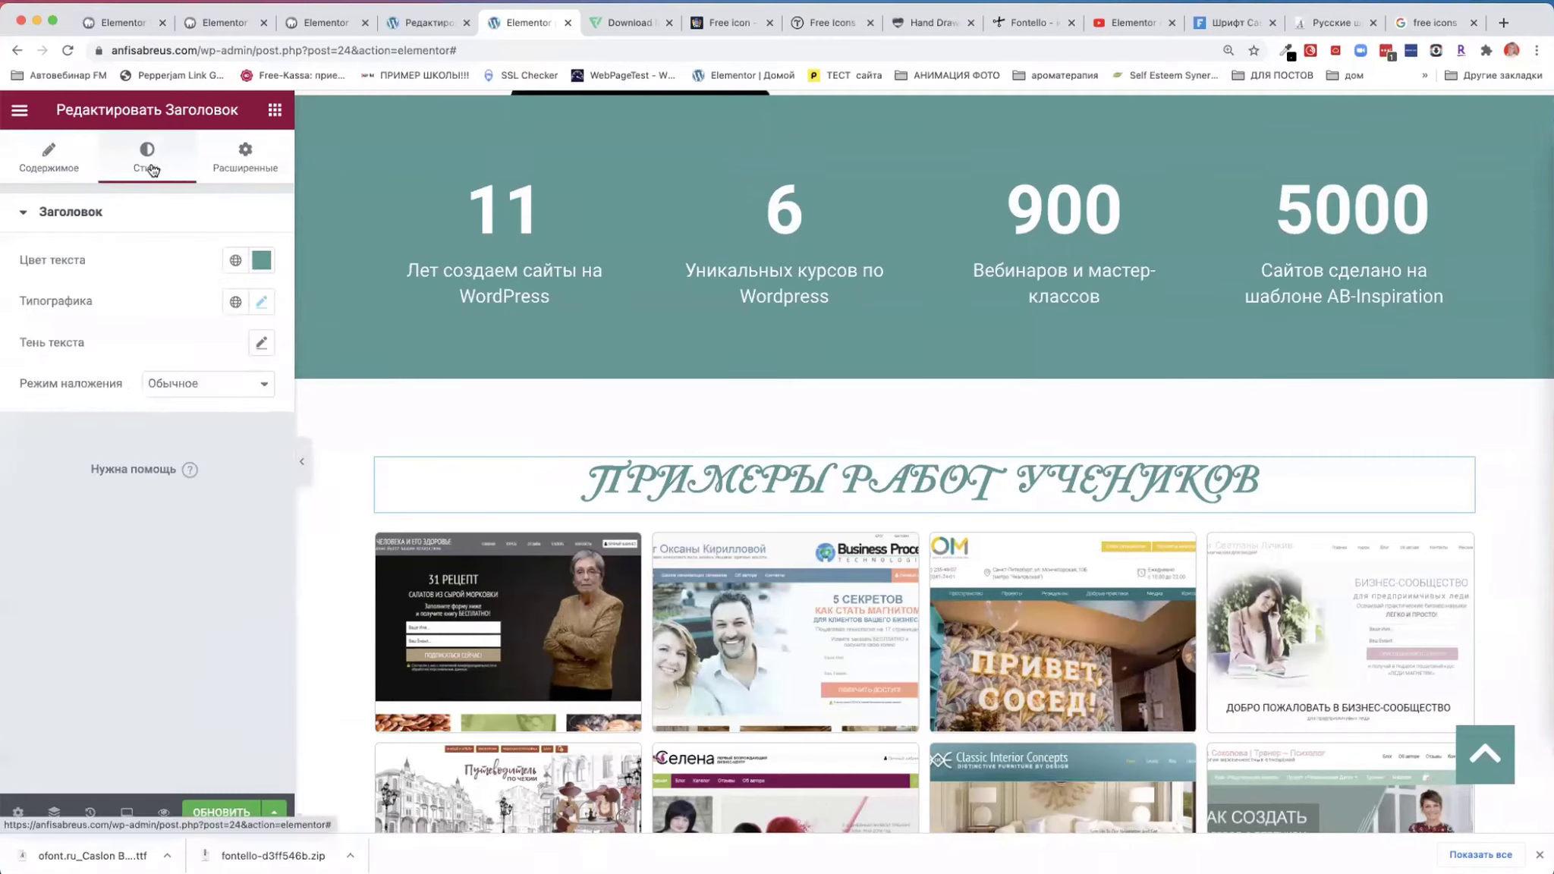
left_click(263, 302)
left_click(182, 544)
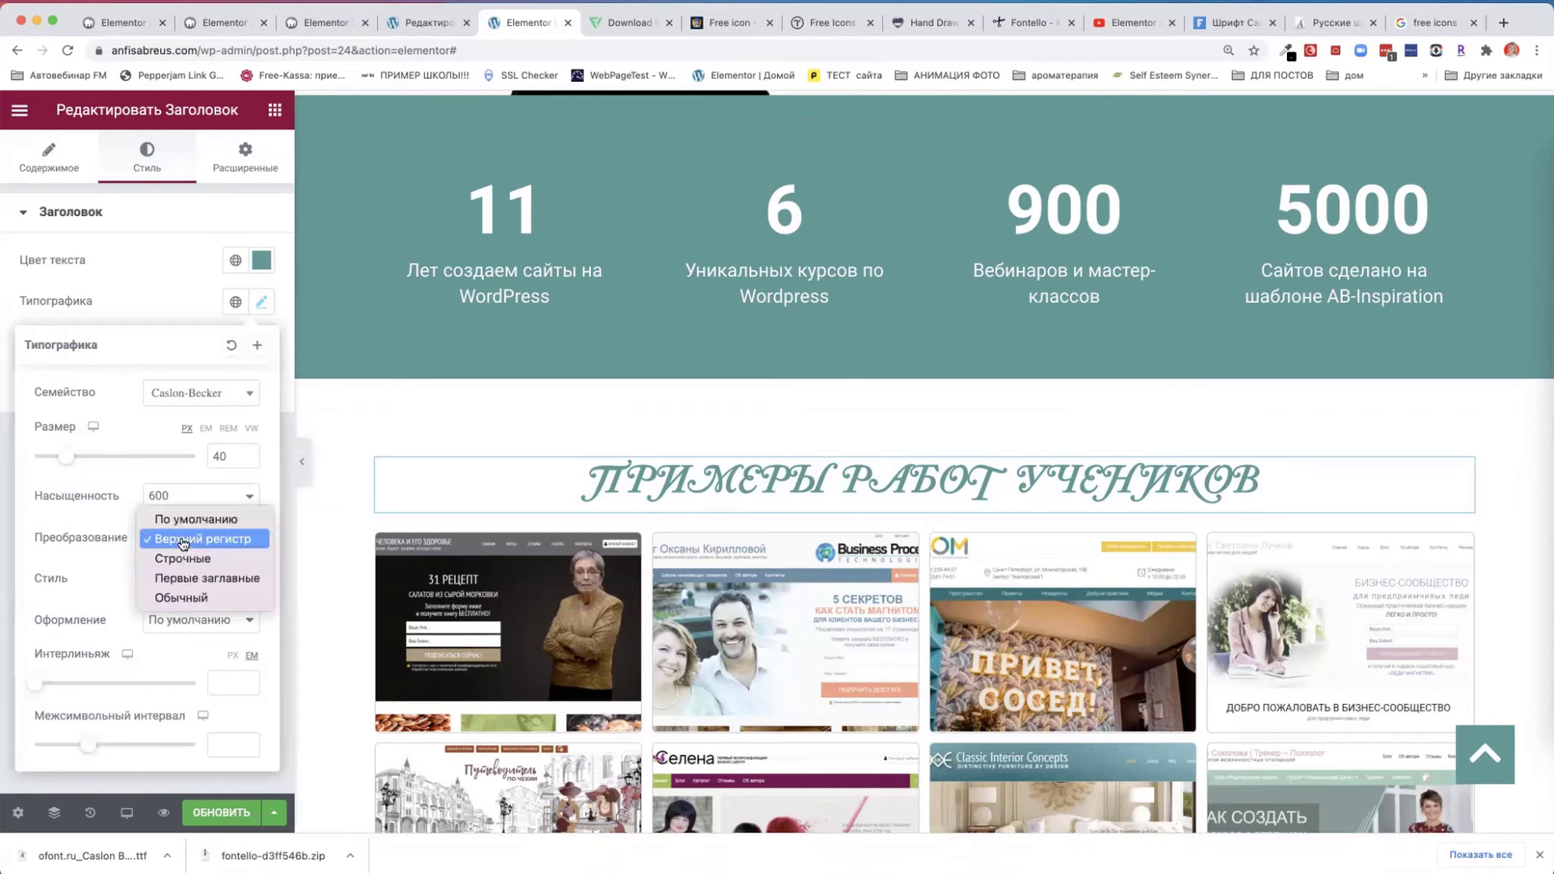
left_click(175, 522)
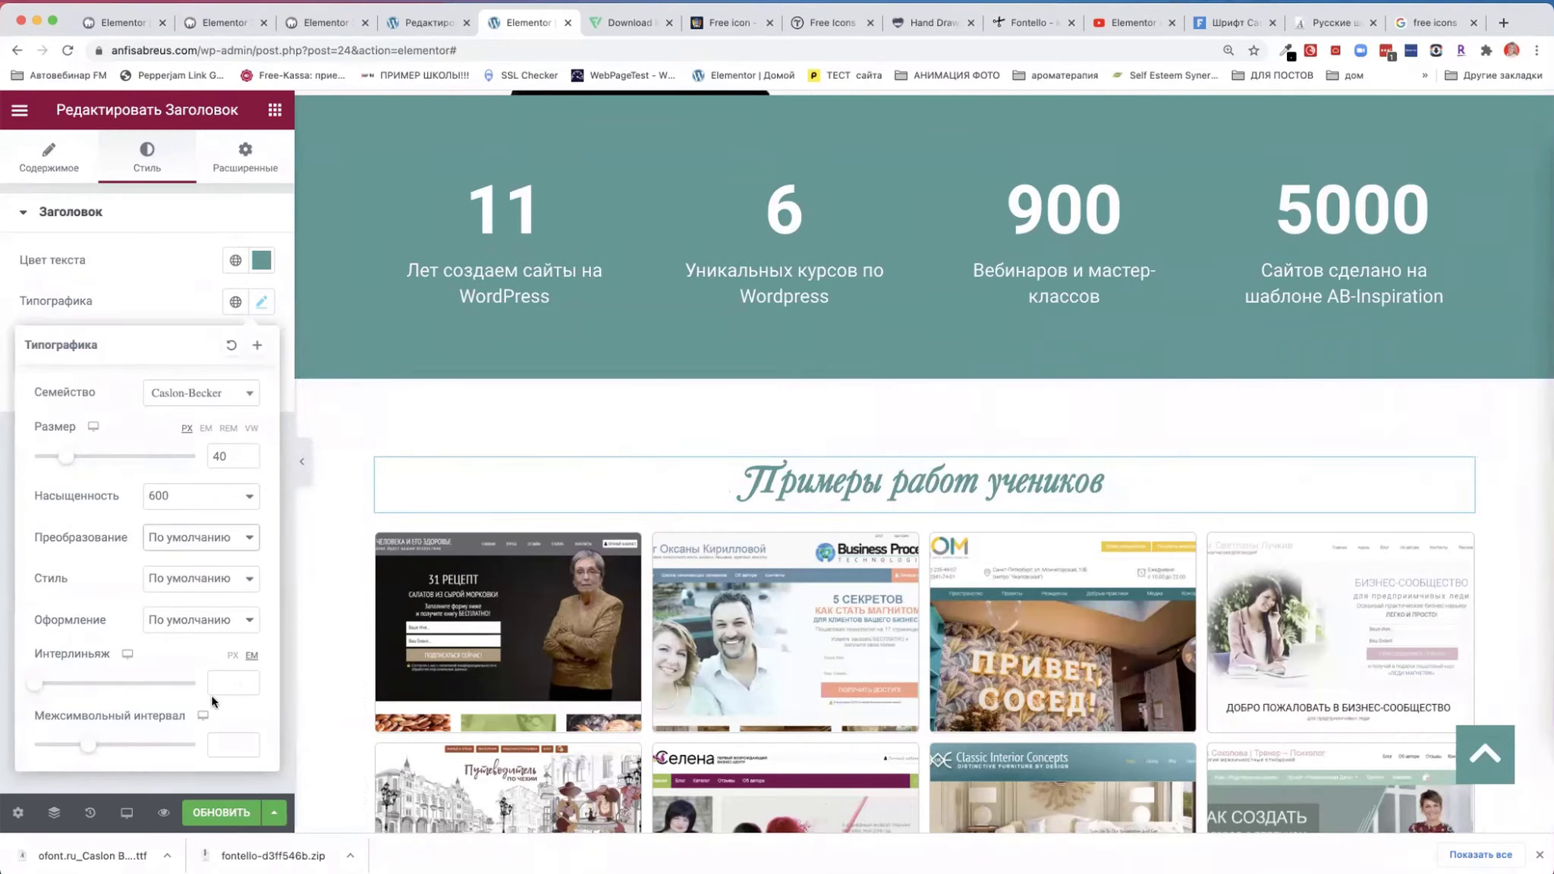
- Set the heading font size to 60 px and save the page with Обновить
left_click_drag(221, 456, 165, 461)
type("6")
left_click(165, 458)
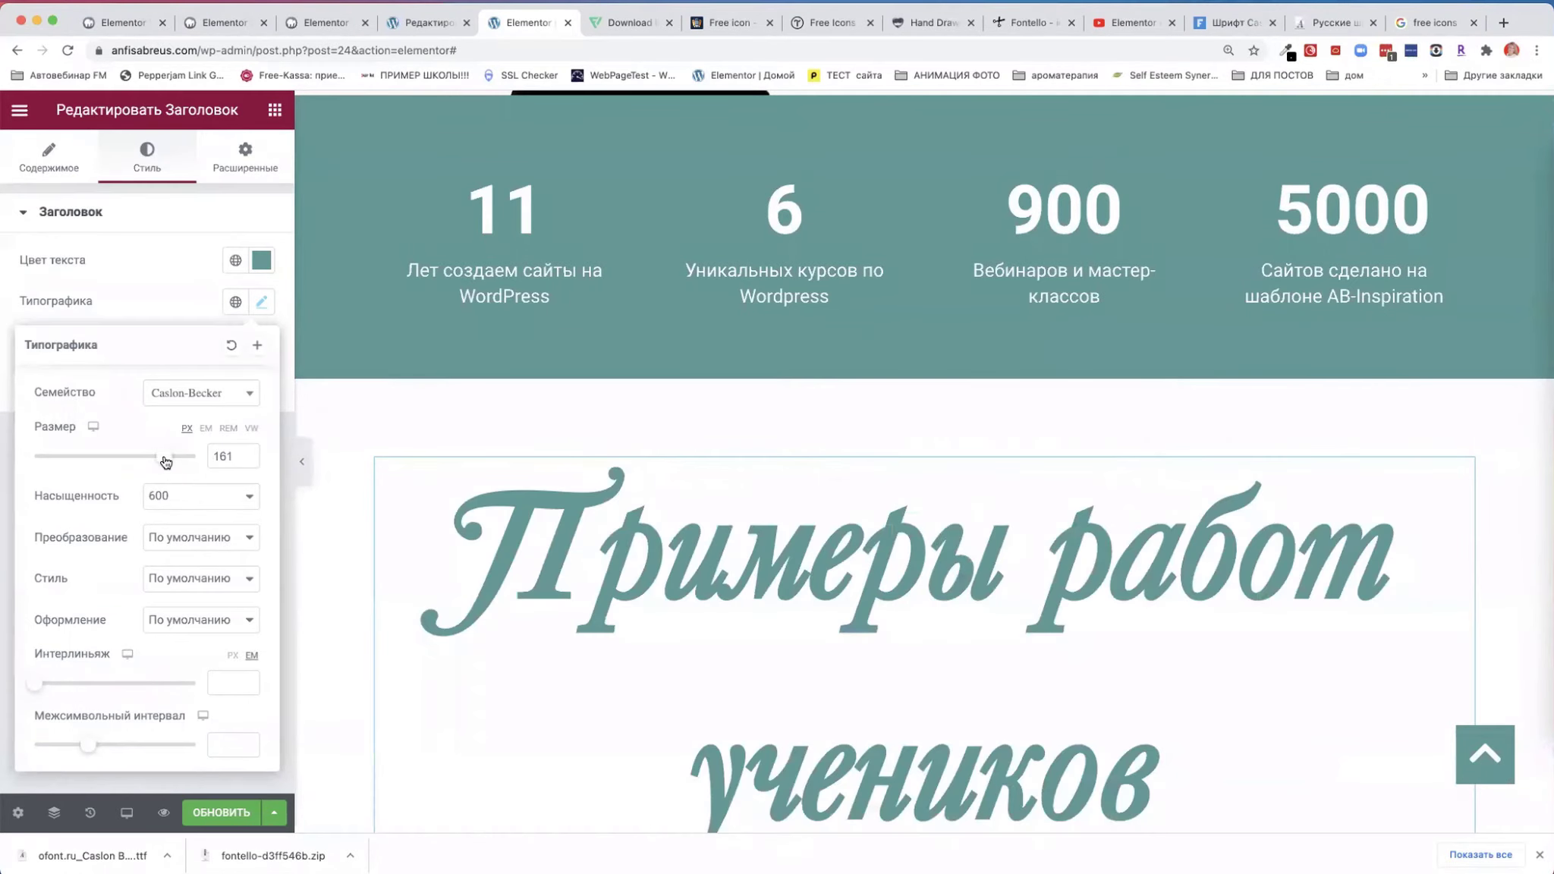
double_click(225, 456)
type("1")
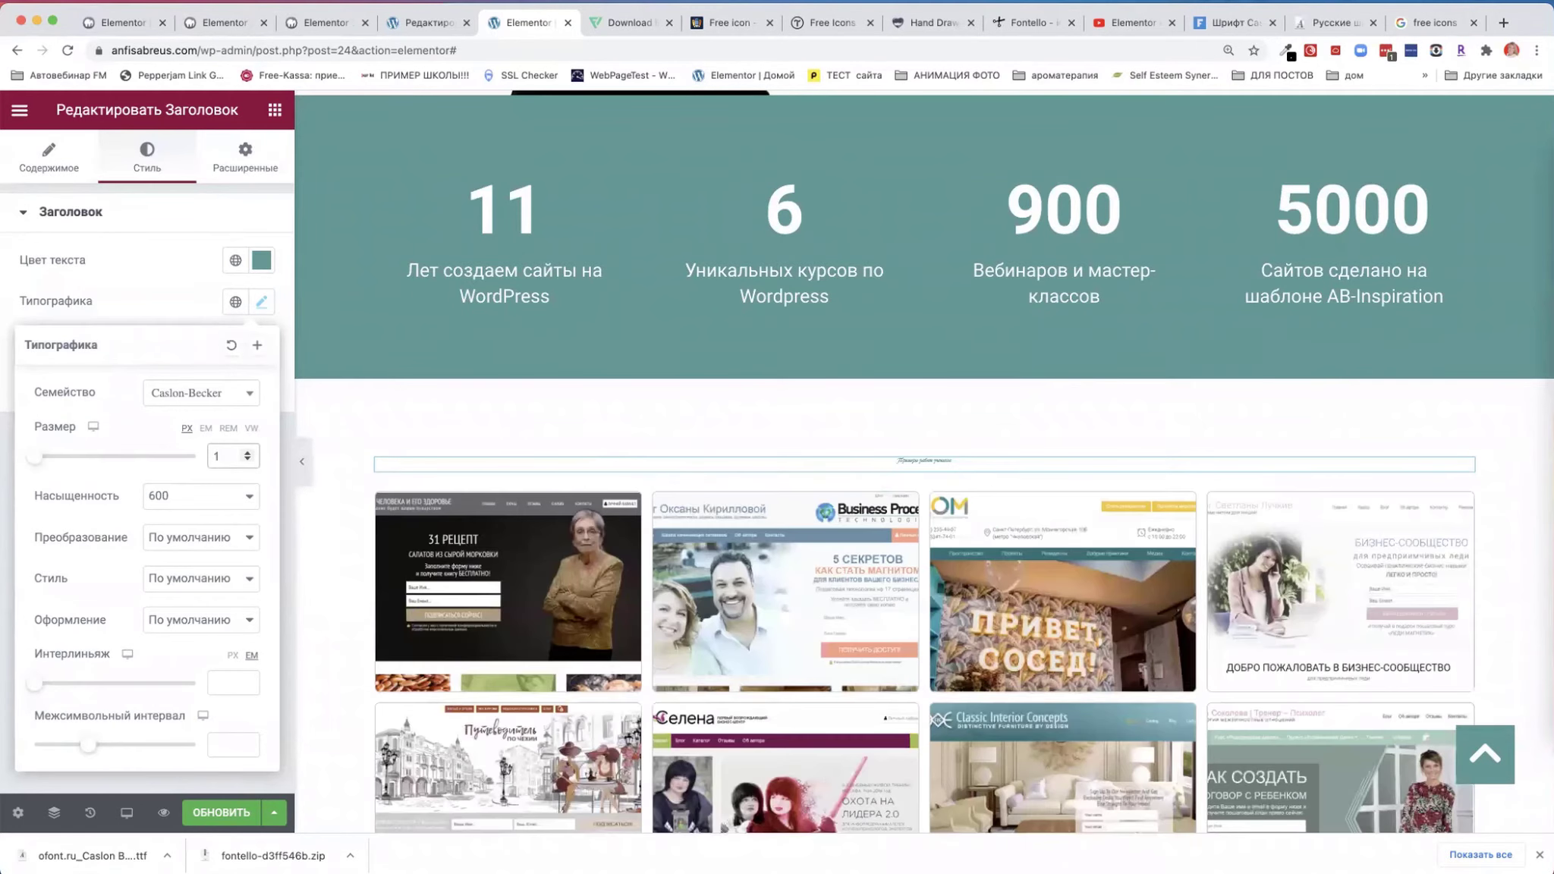
type("6")
key("BackSpace")
type("0")
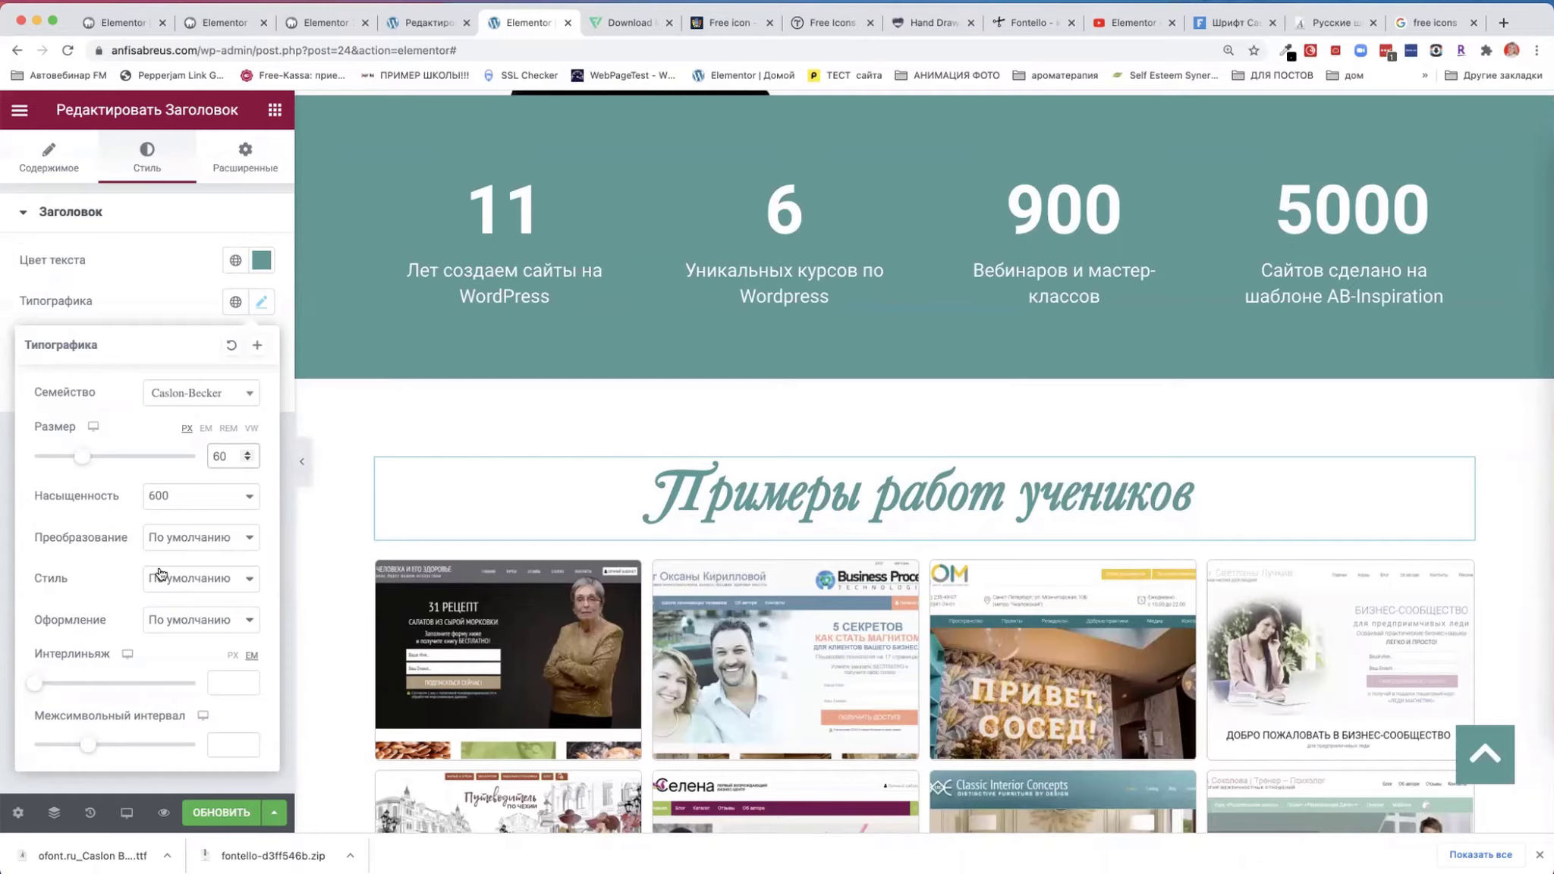
left_click(218, 812)
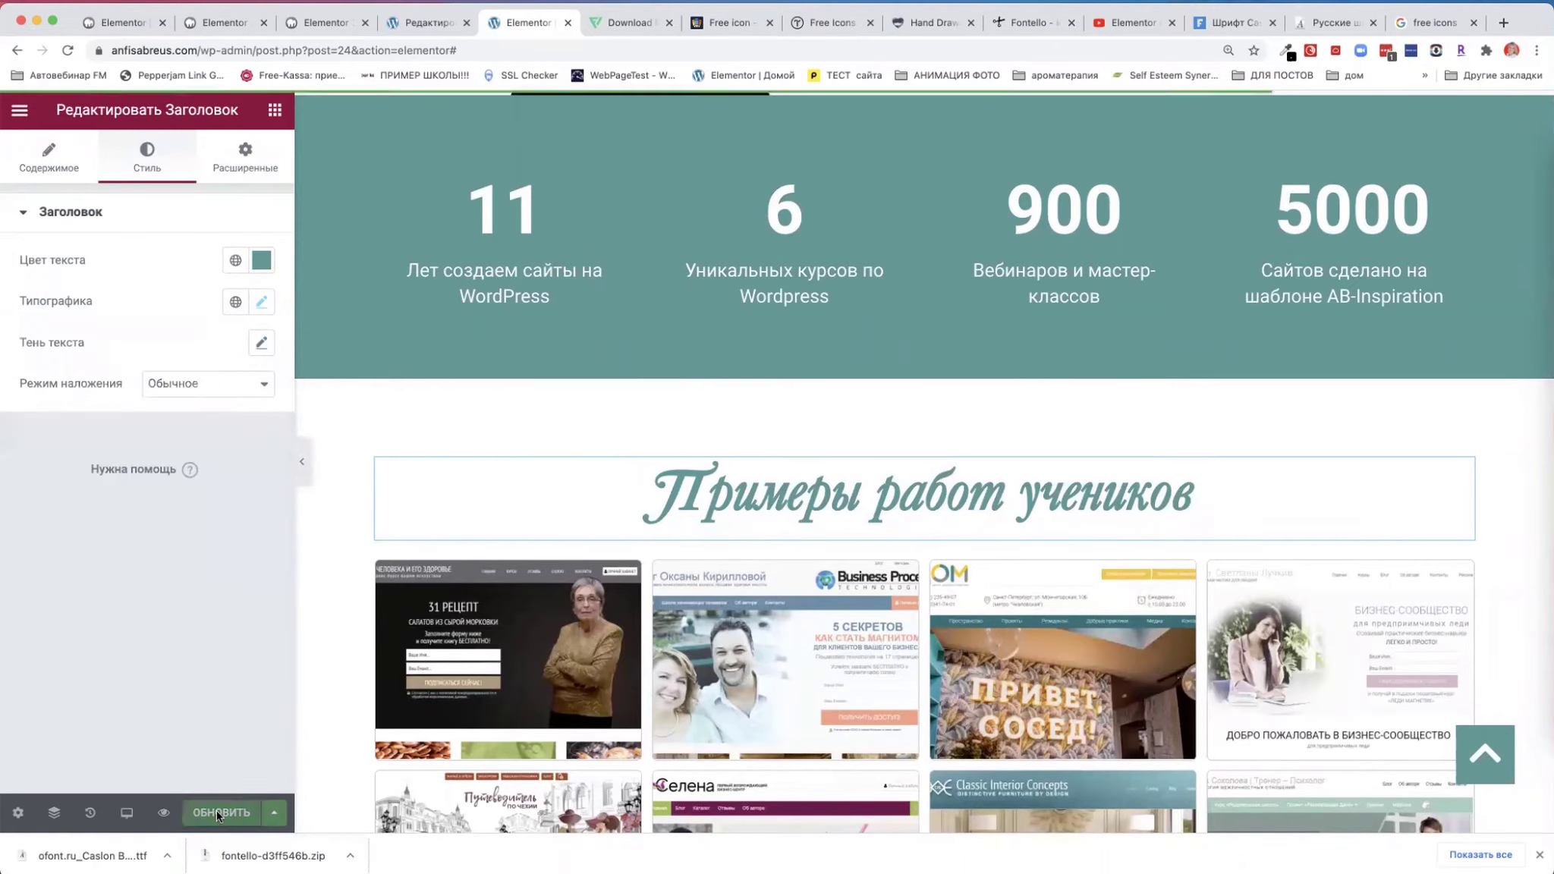
- Delete the Об авторе heading via its right-click Удалить option and select the biography text below
scroll(623, 600, "up", 3)
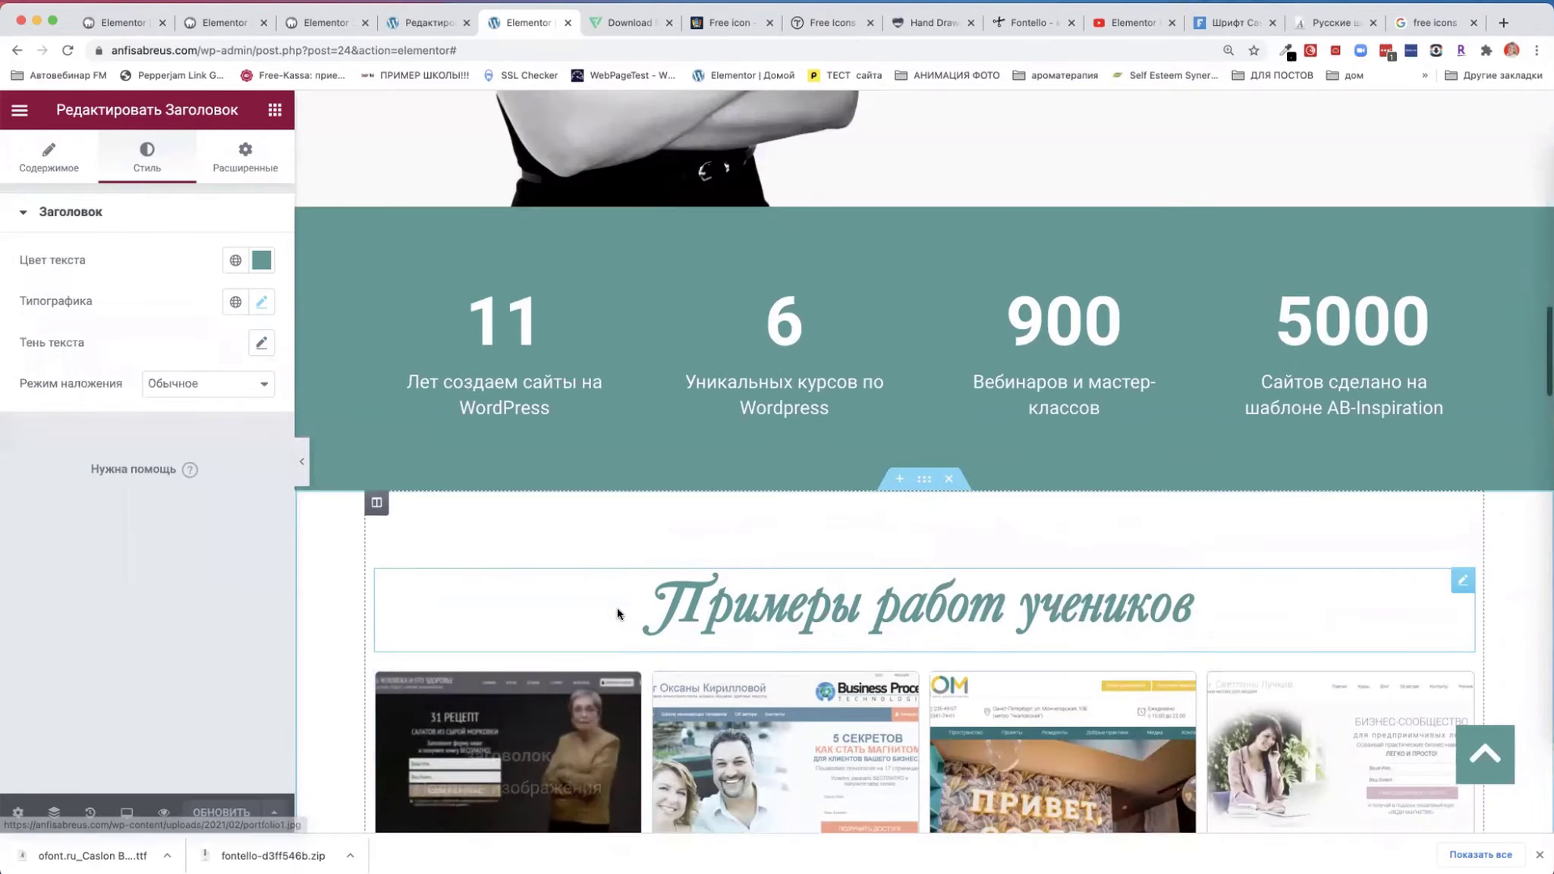
scroll(617, 611, "up", 10)
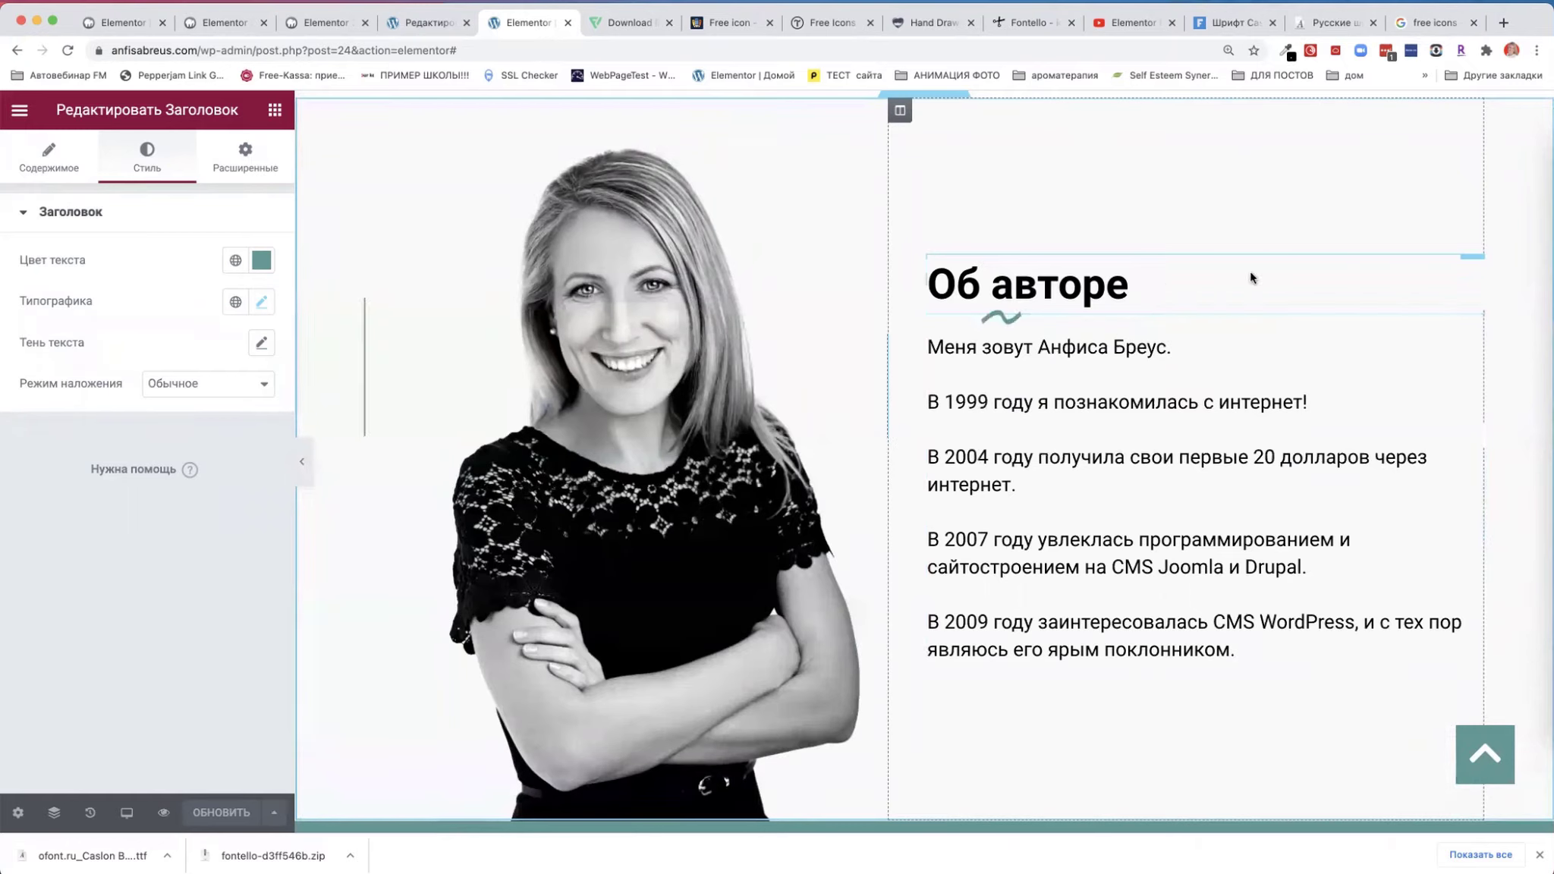
right_click(1472, 271)
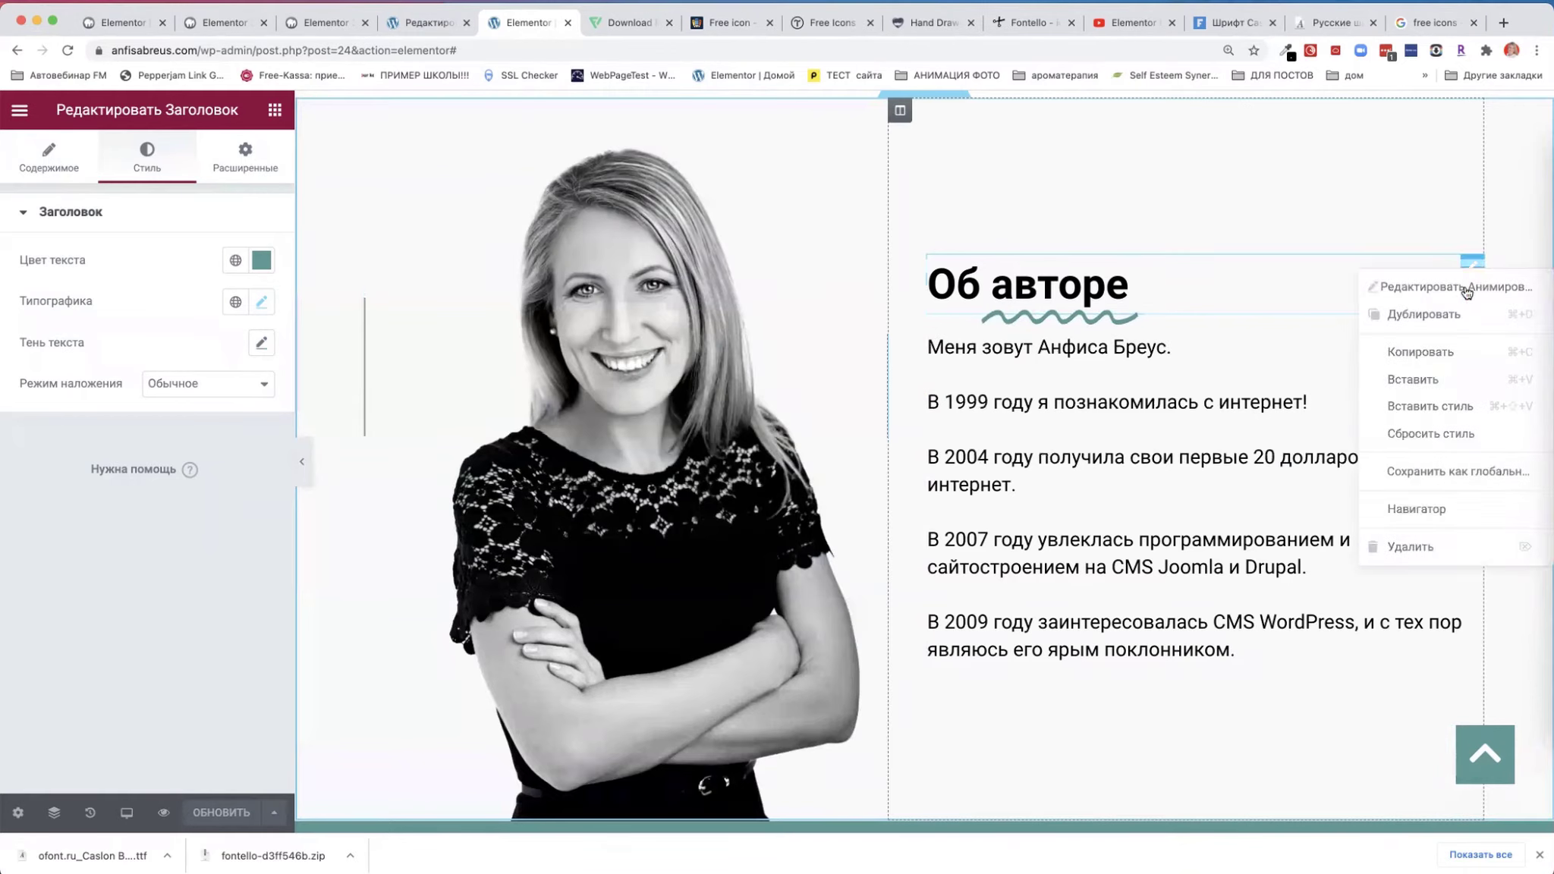
left_click(1433, 546)
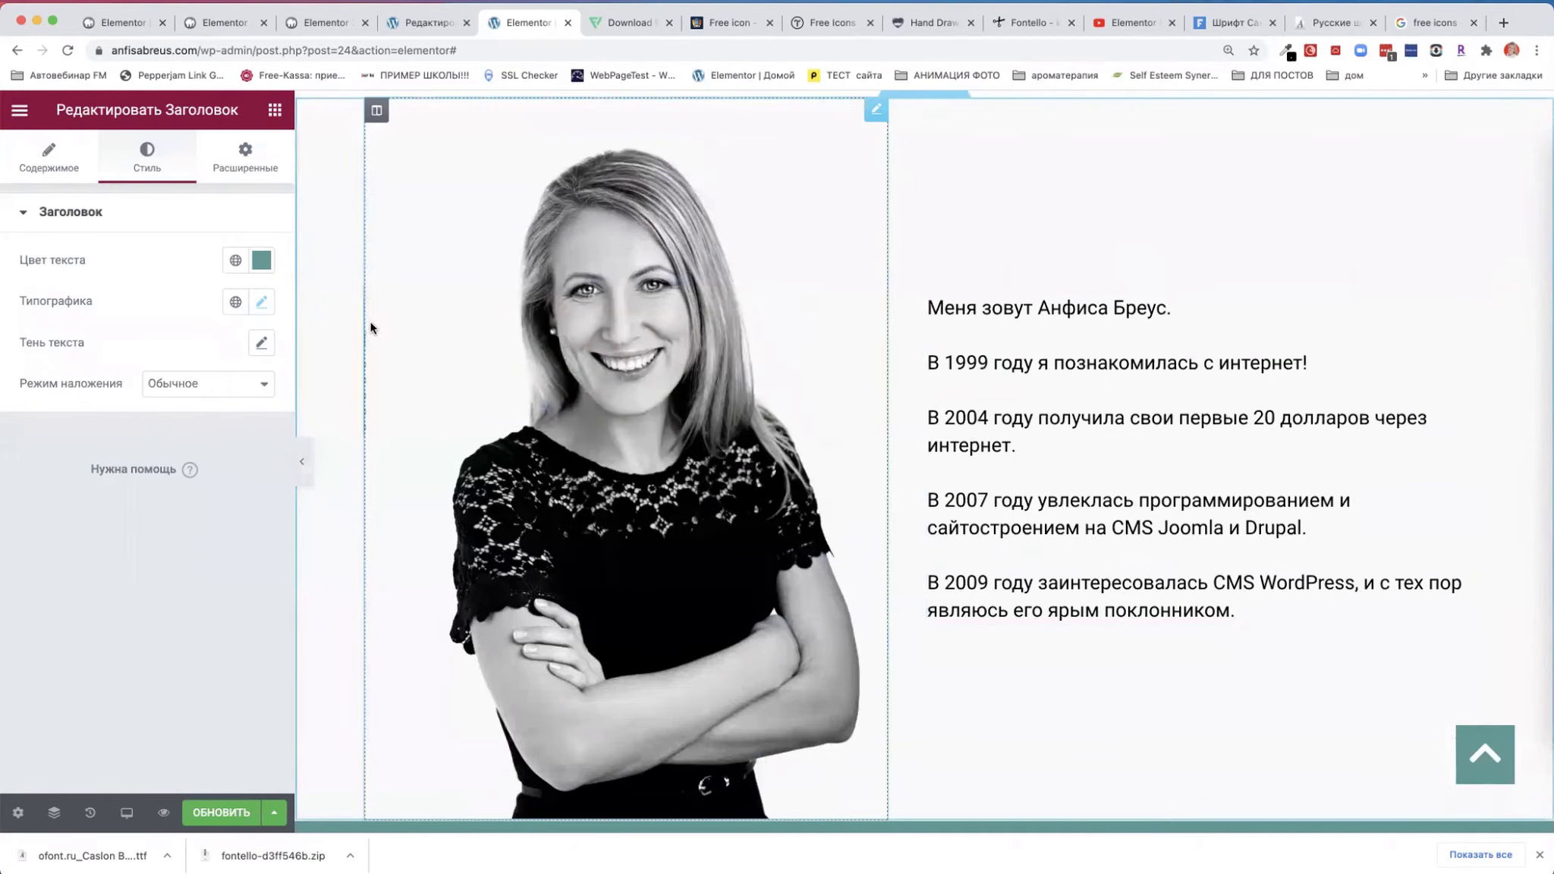
left_click(996, 309)
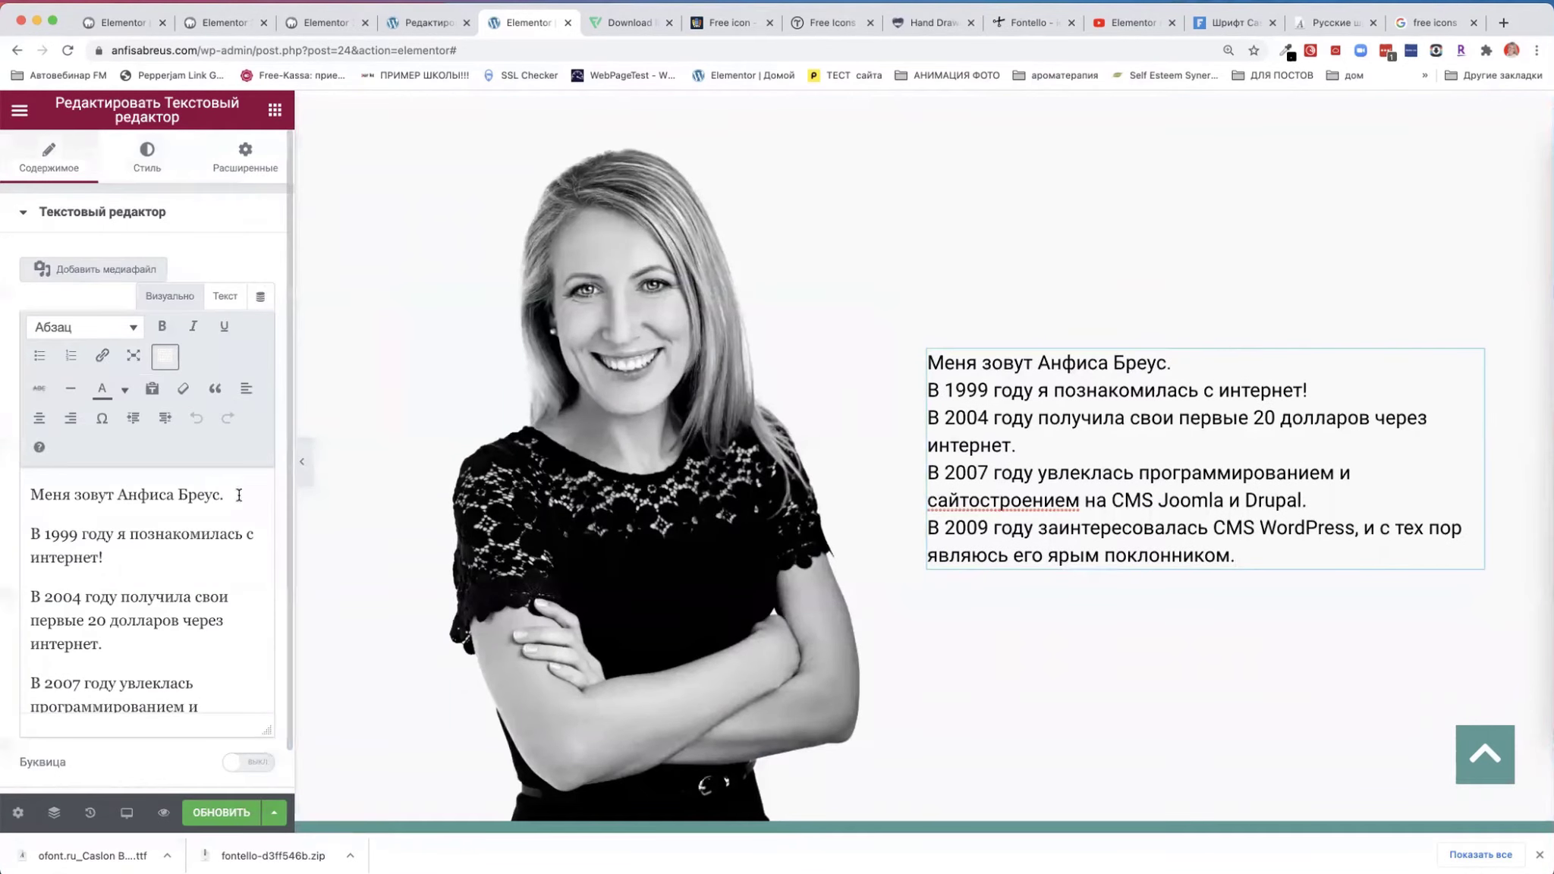
- Cut the opening 'Меня зовут' name line out of the biography and remove the empty paragraph
left_click_drag(239, 495, 27, 494)
right_click(58, 492)
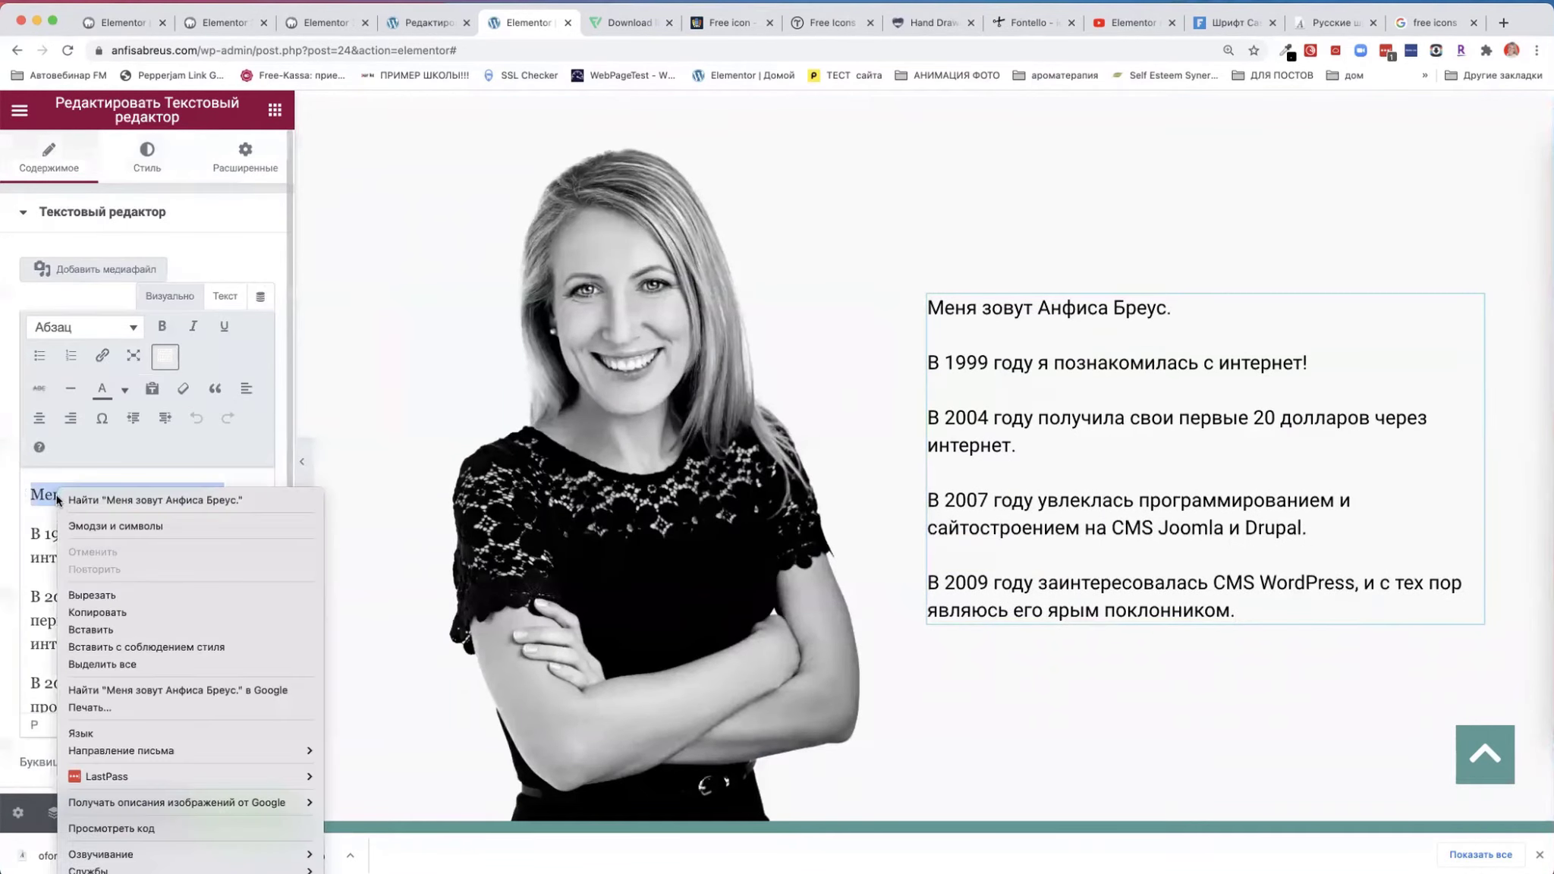
left_click(91, 595)
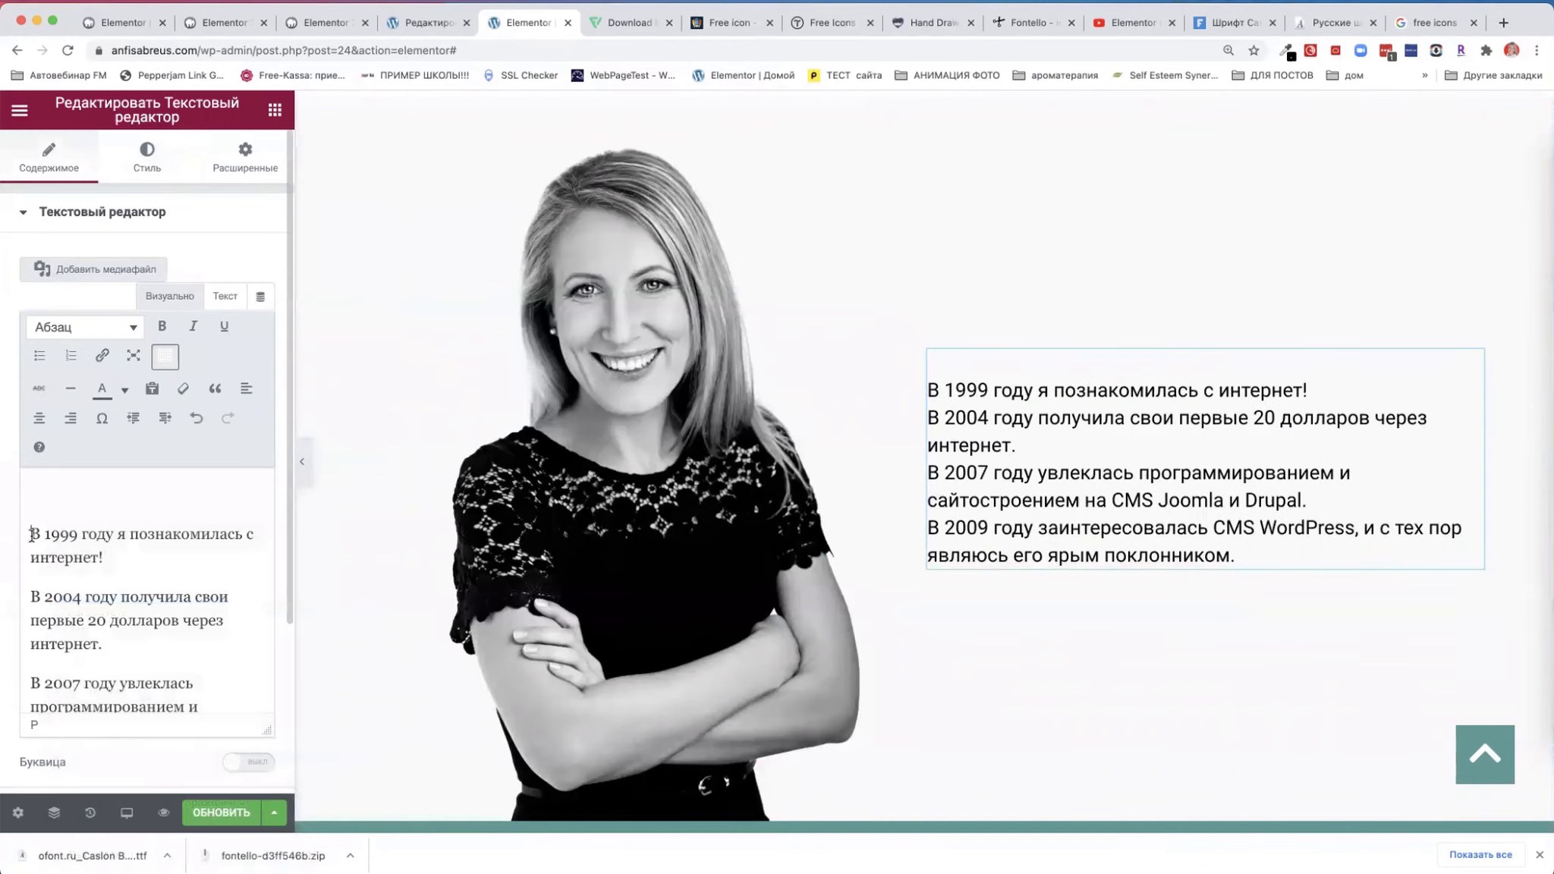
key("BackSpace")
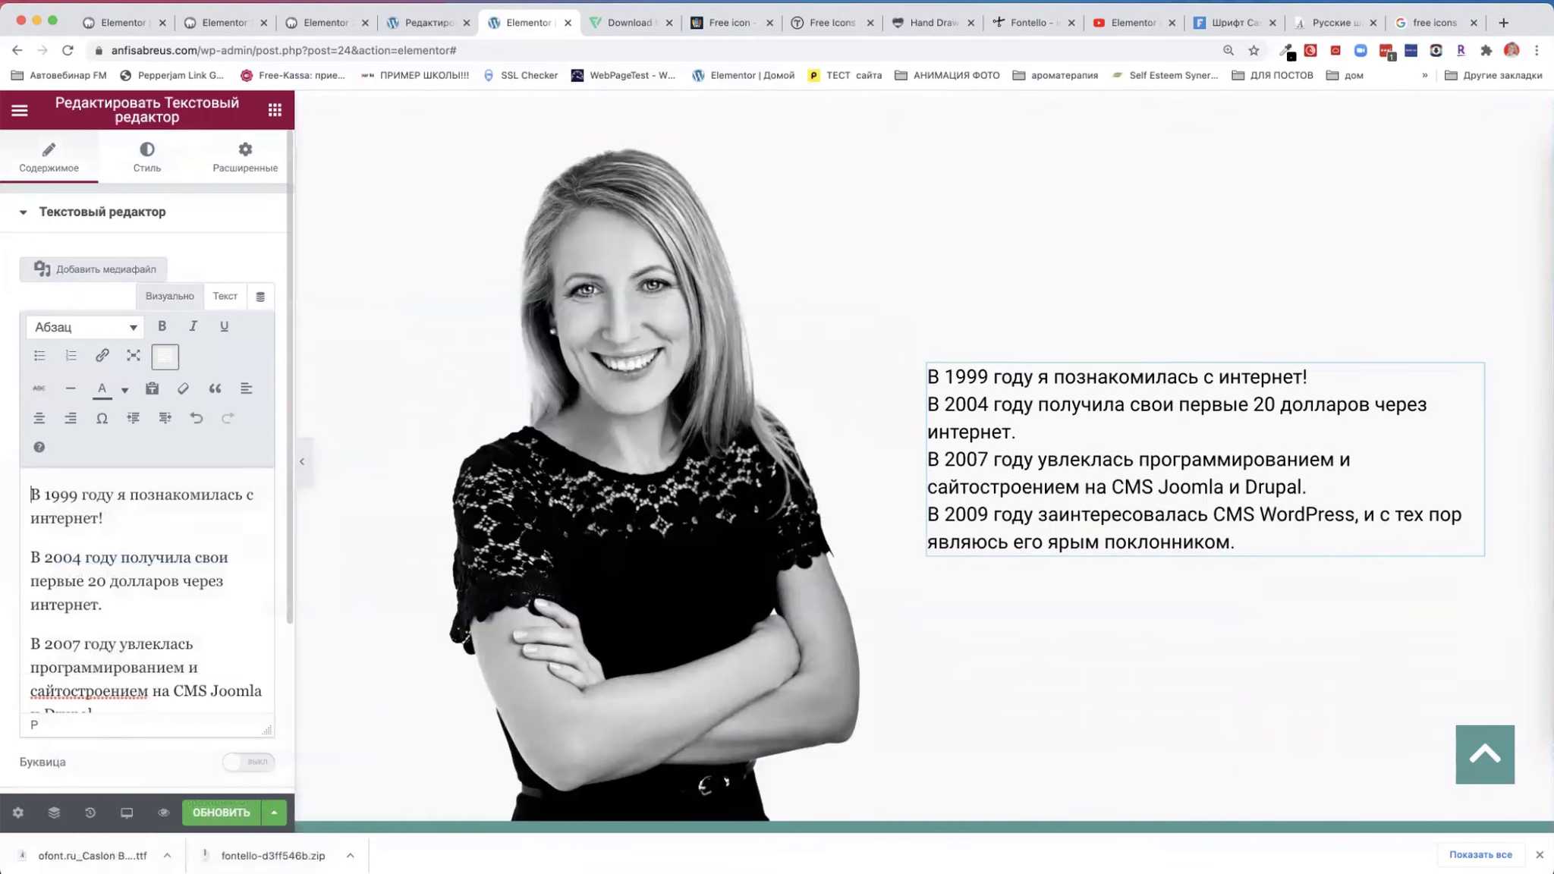
- Add a Заголовок widget above the biography and paste the cut line as its title
left_click(272, 112)
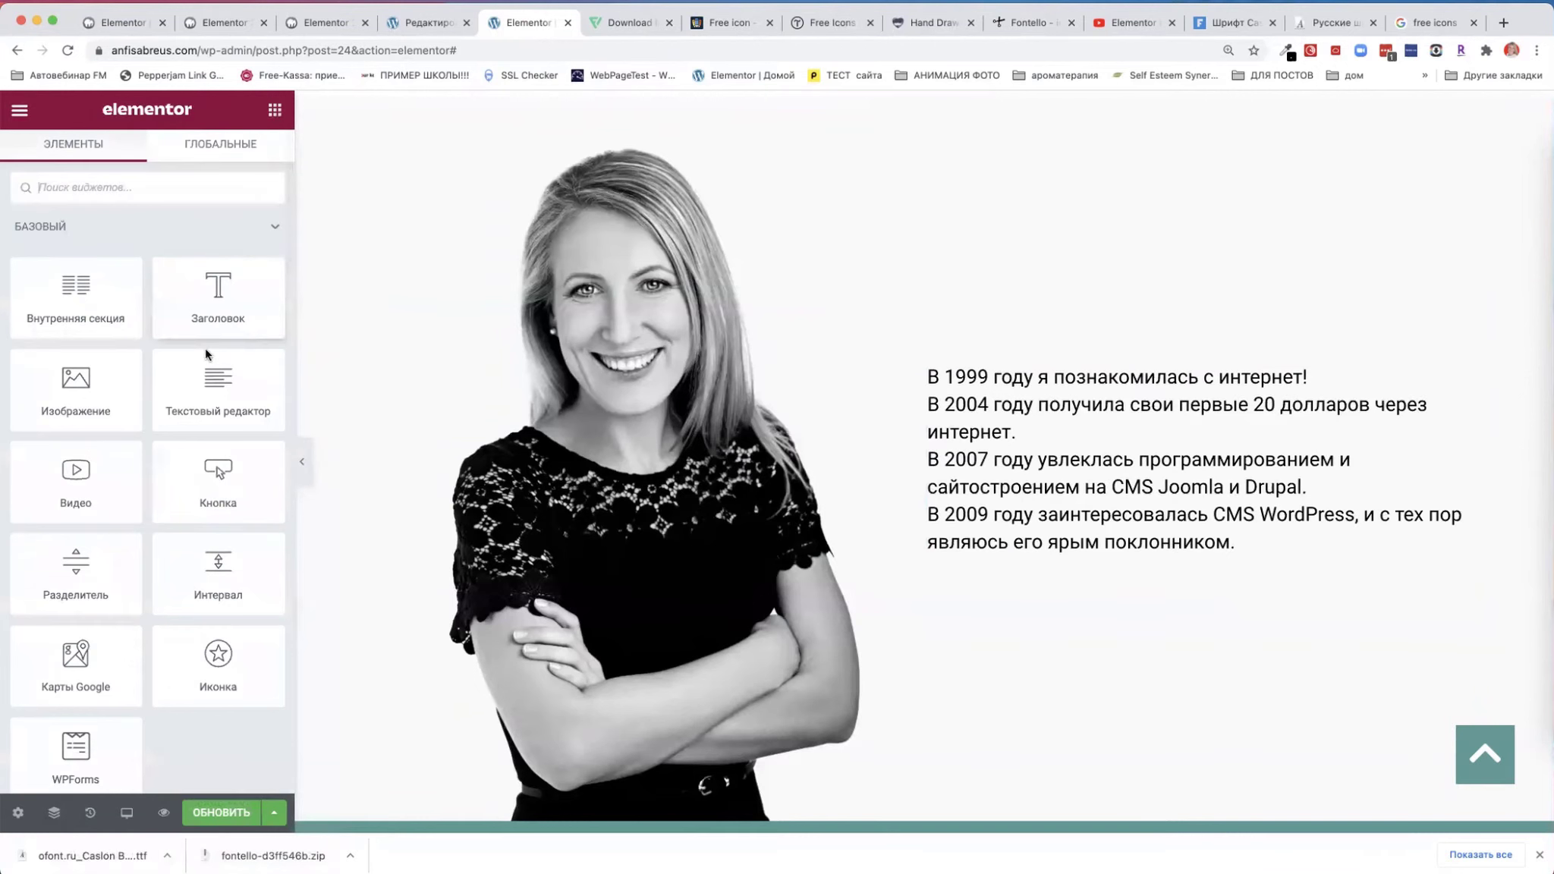
left_click_drag(376, 317, 980, 378)
left_click(182, 276)
left_click_drag(182, 275, 219, 285)
key("super+v")
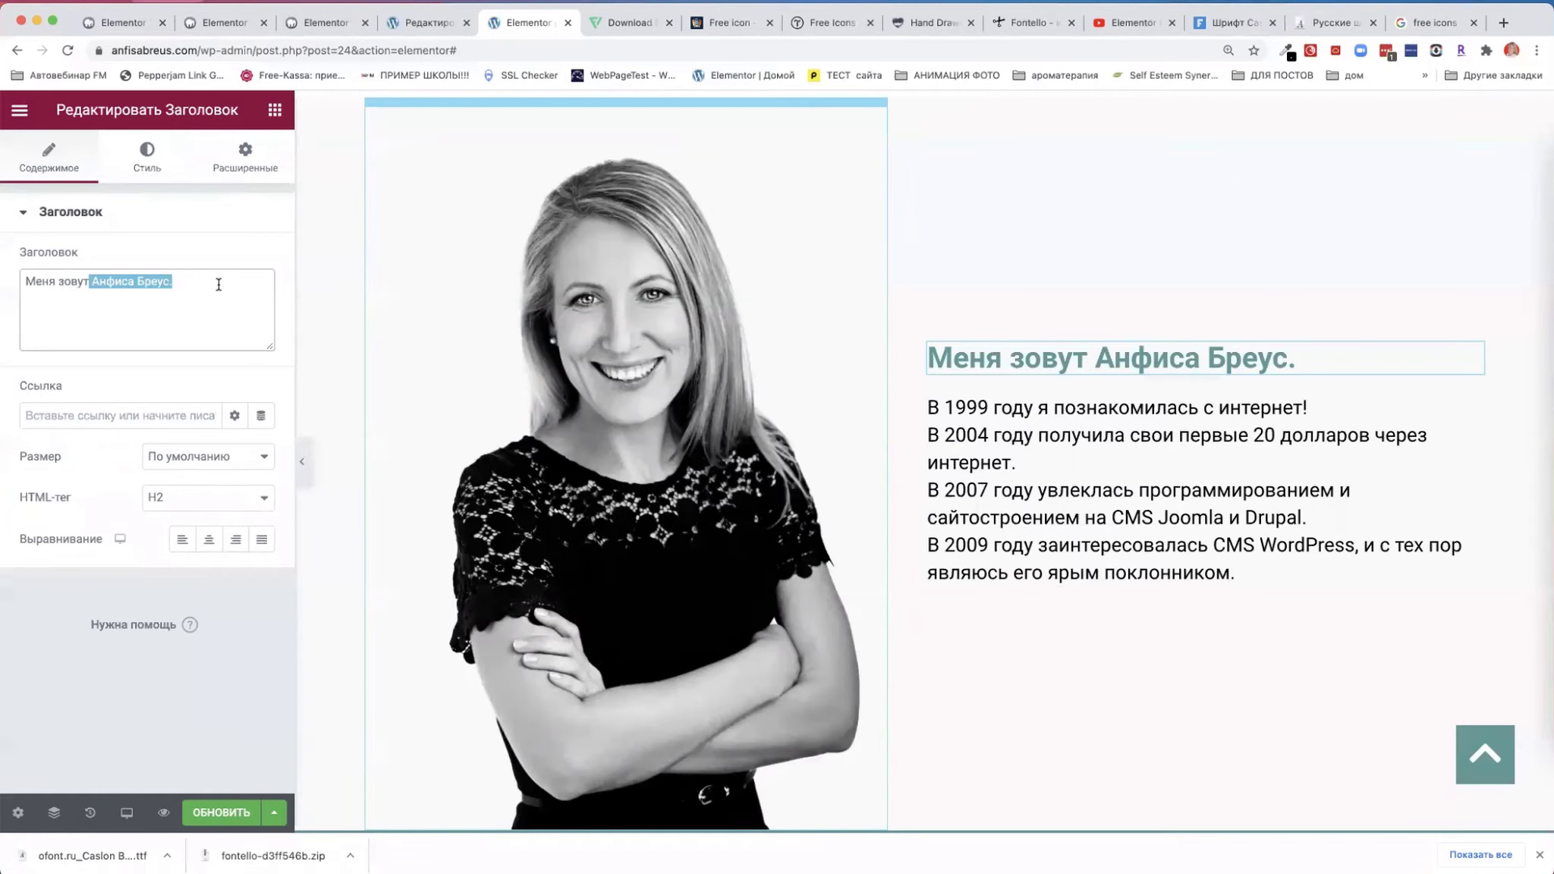
- Trim the heading to 'Меня зовут' and set its HTML tag to div
key("BackSpace")
left_click(189, 502)
left_click(178, 601)
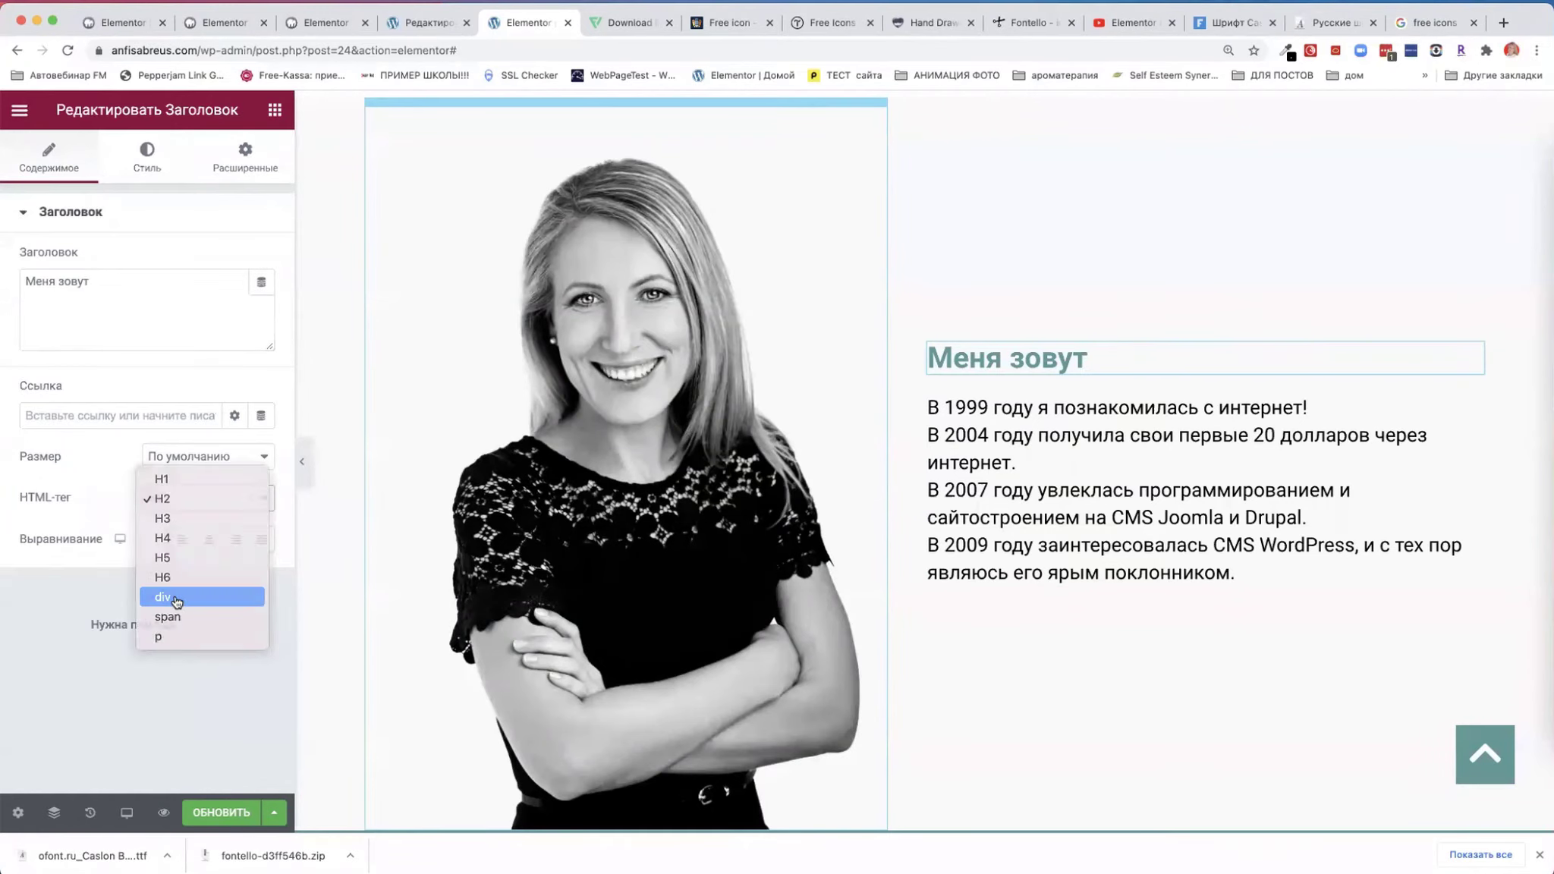
- Set the heading's text colour to #000000
left_click(146, 161)
left_click(261, 260)
type("#000000")
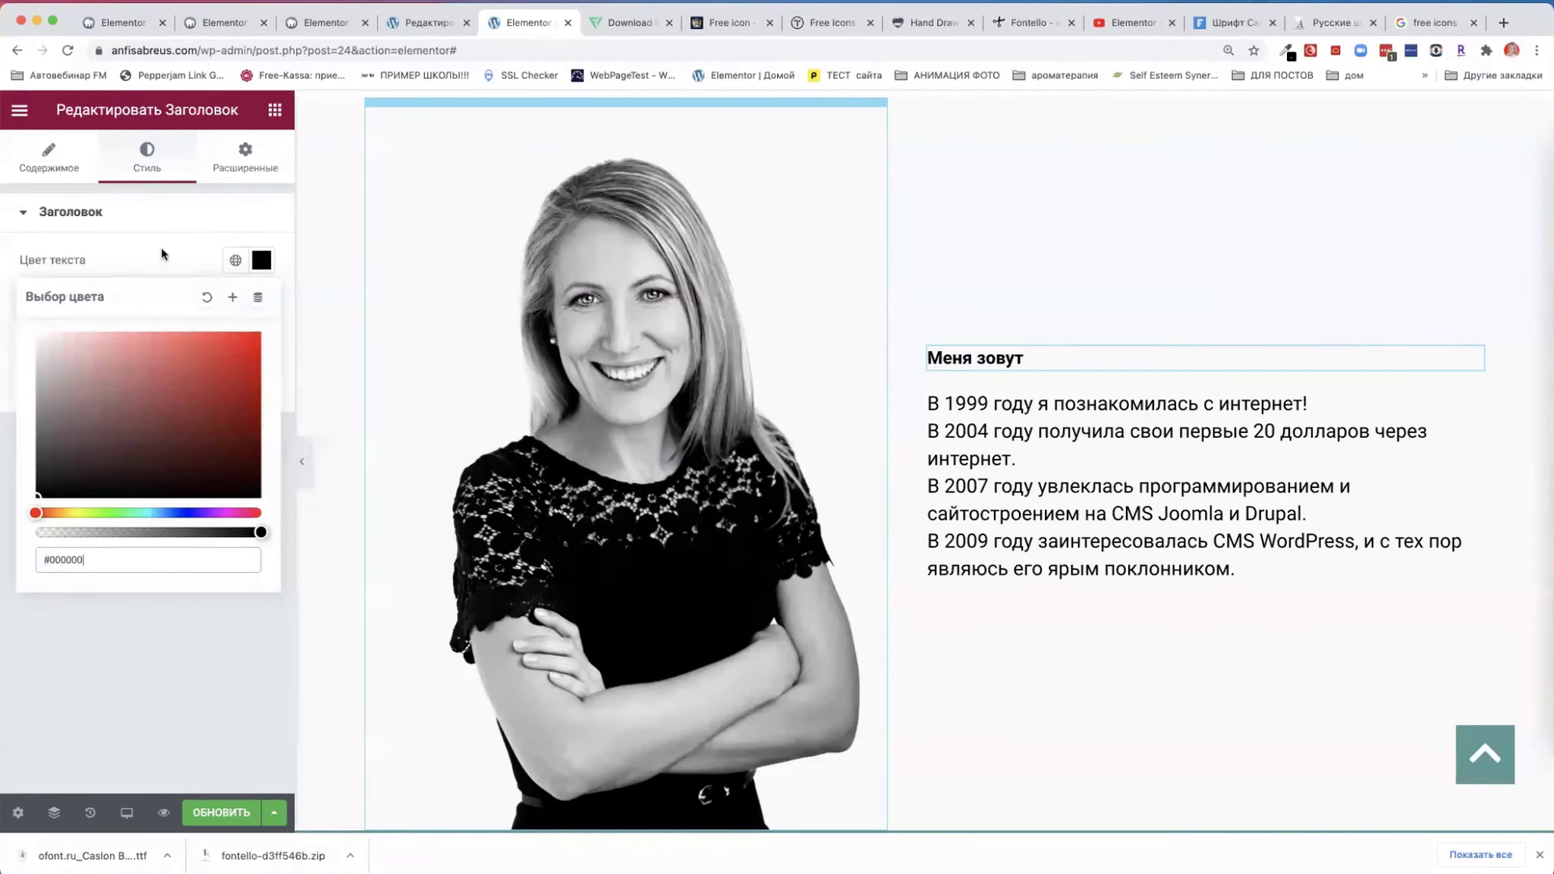
left_click(161, 256)
- Set the heading typography to 20 px with weight 400
left_click(261, 302)
left_click(235, 455)
type("20")
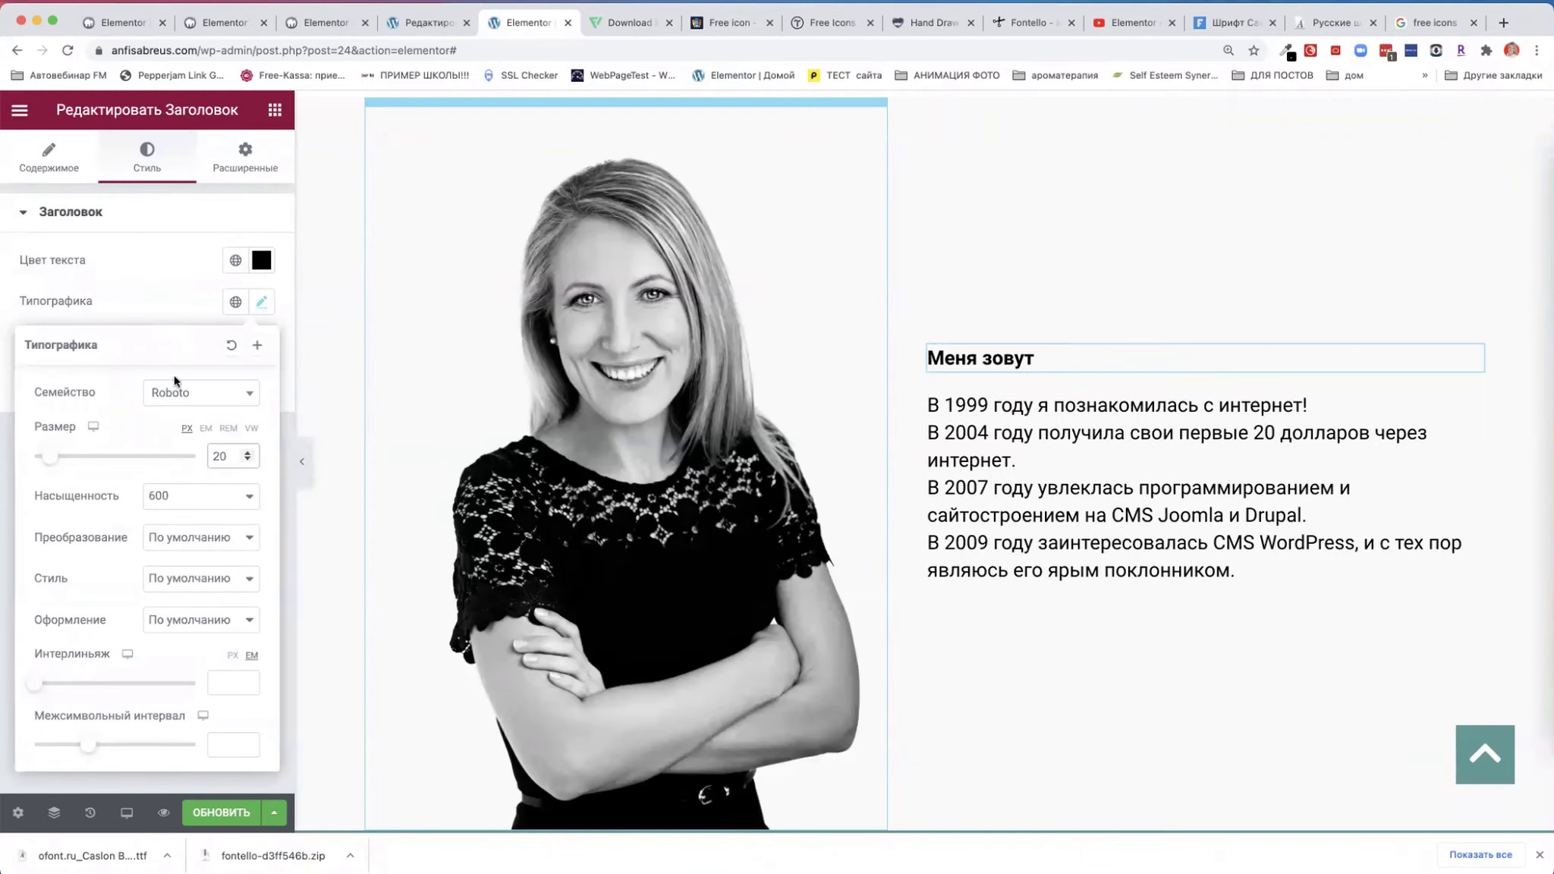
left_click(199, 496)
left_click(182, 469)
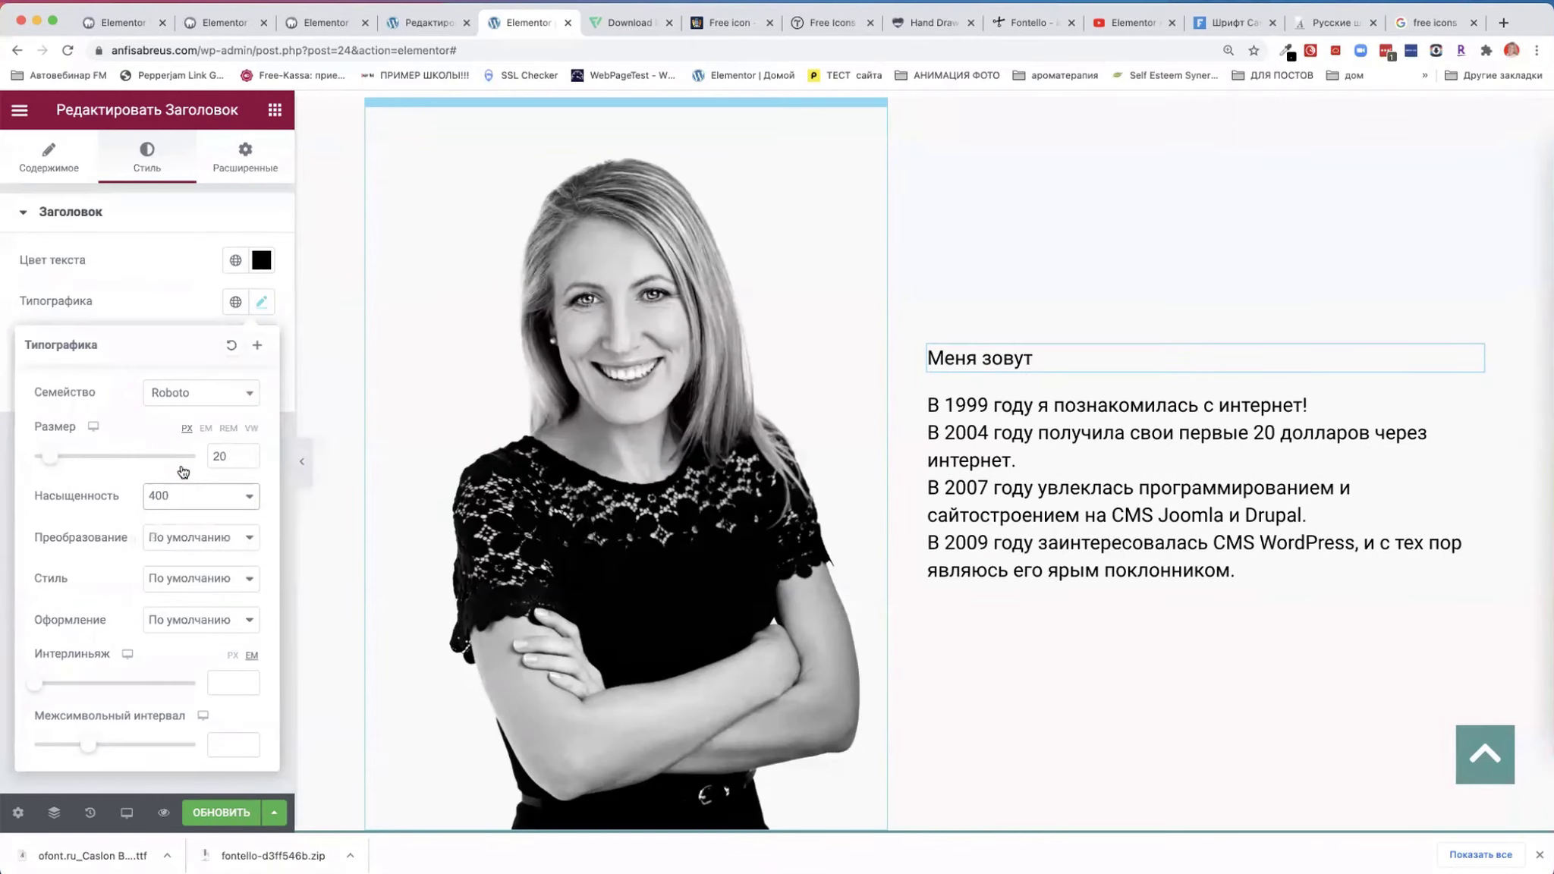
left_click(148, 302)
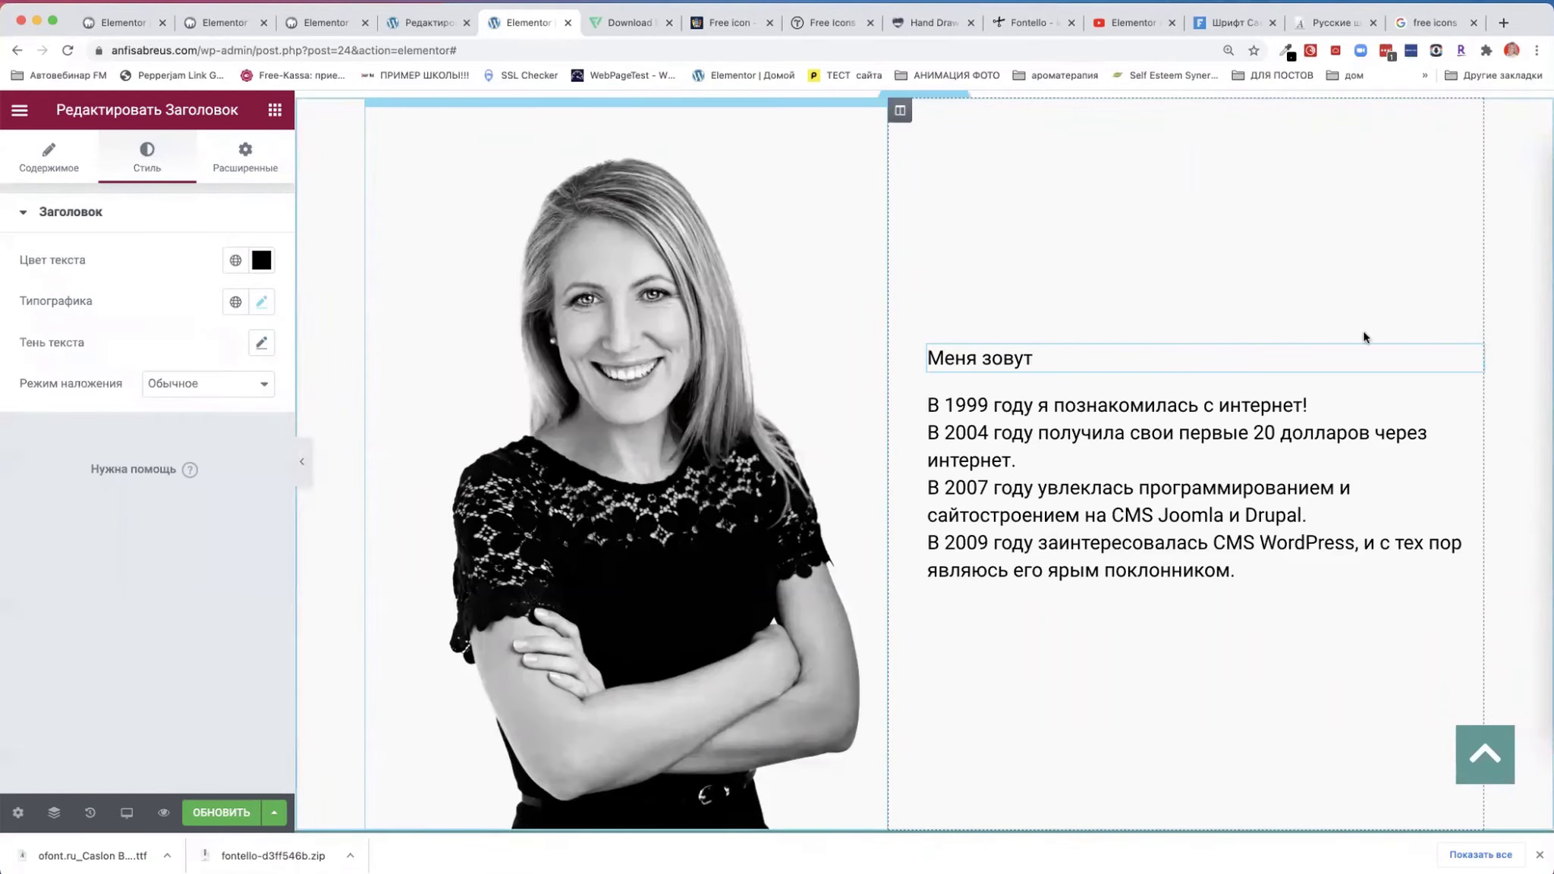
- Duplicate the 'Меня зовут' heading and paste the author's name into the copy
right_click(1360, 361)
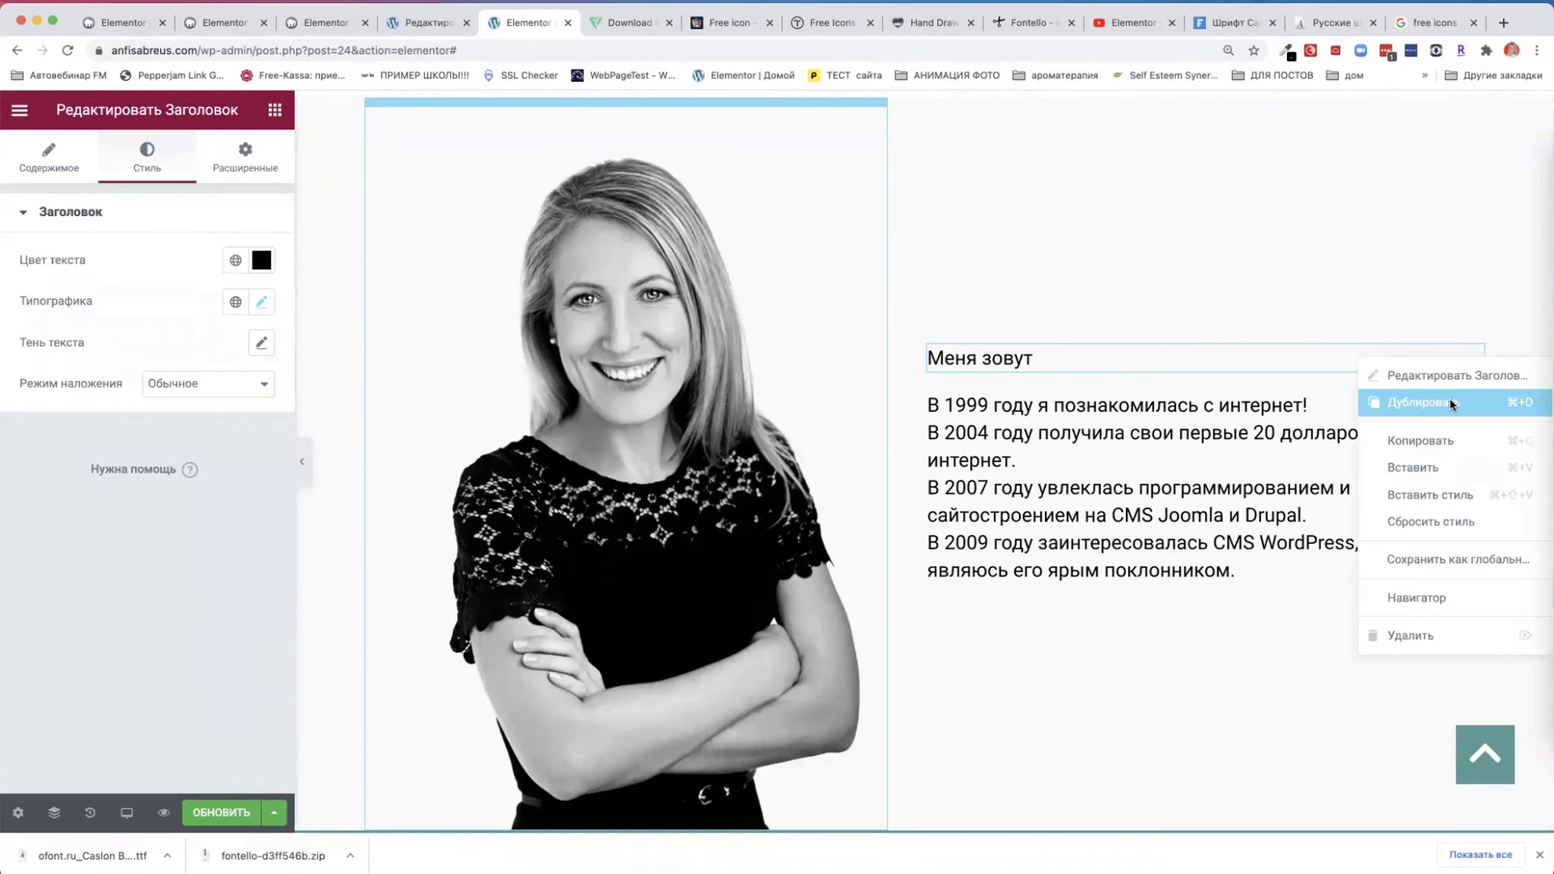
left_click(1420, 403)
left_click_drag(90, 281, 8, 280)
key("super+v")
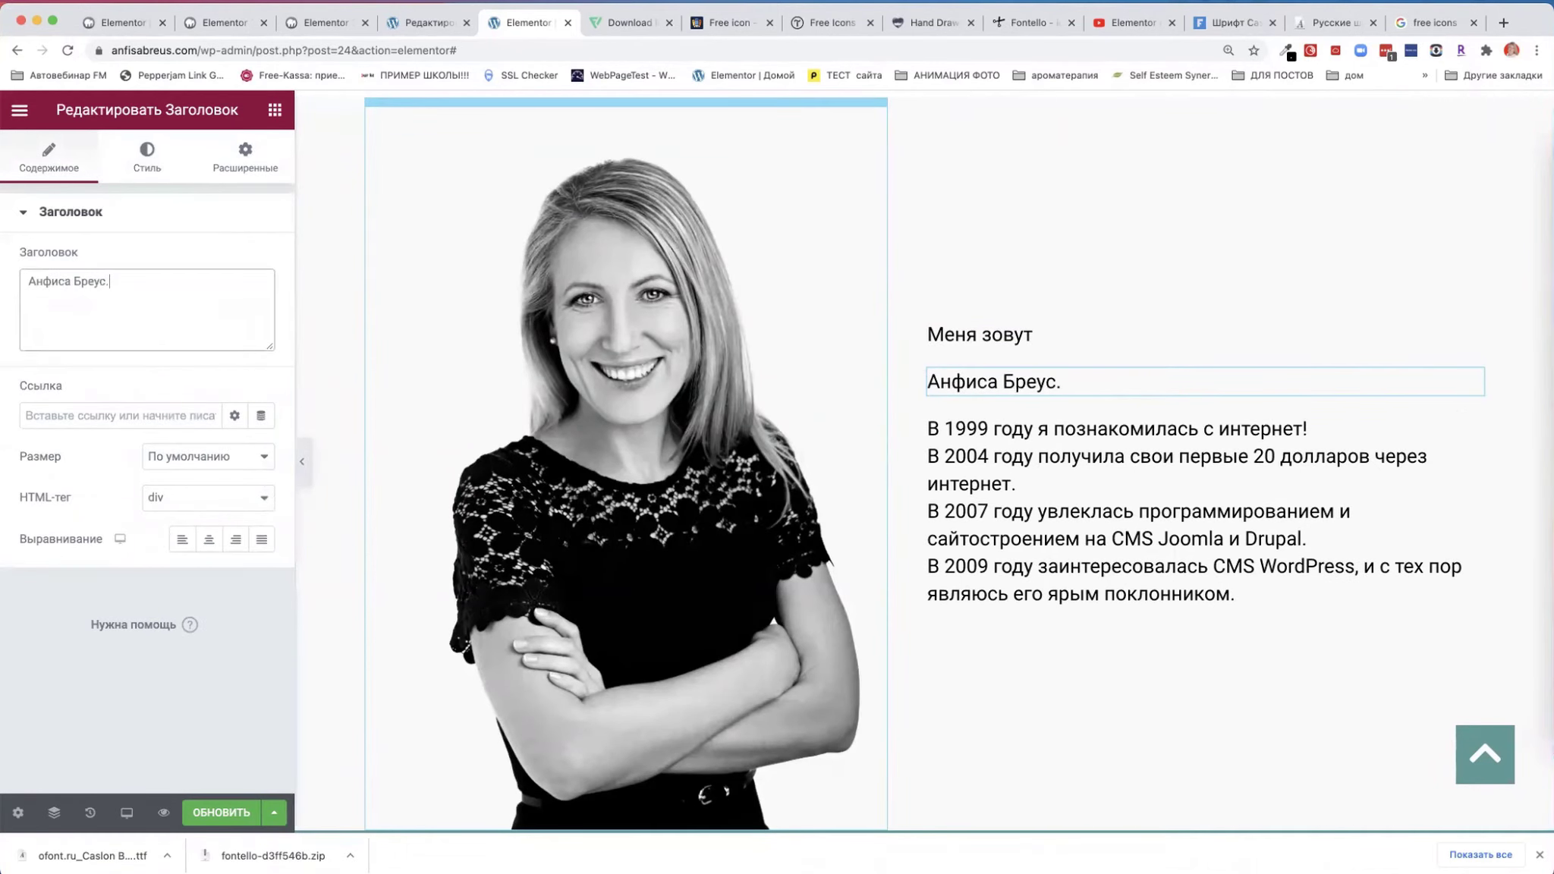
- Set the name heading's font family to Caslon-Becker
left_click(148, 158)
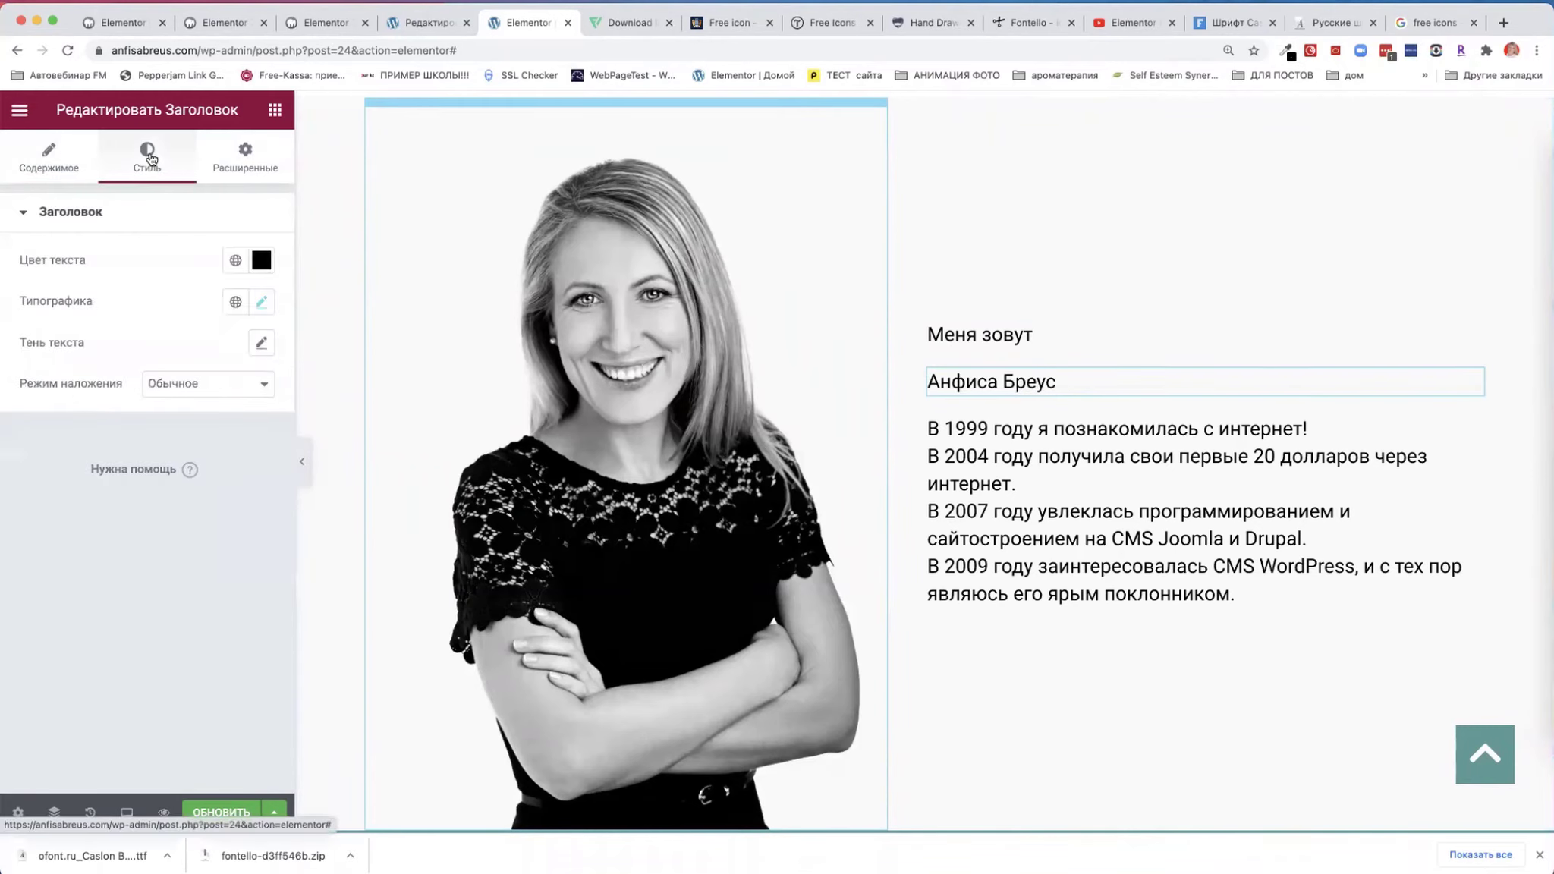
left_click(261, 302)
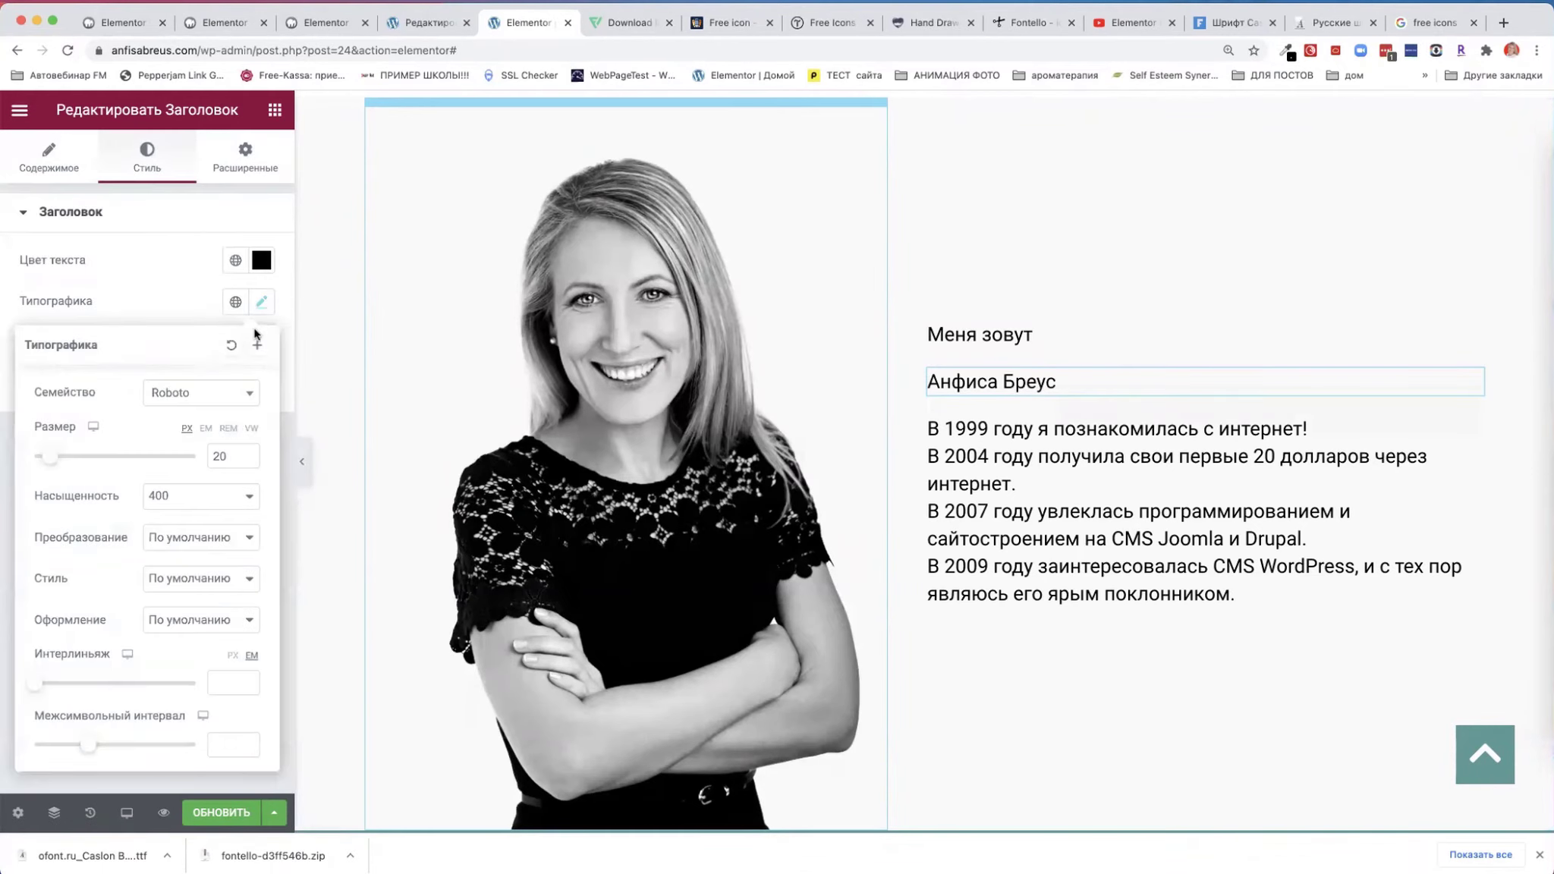
left_click(240, 393)
left_click_drag(255, 588, 254, 415)
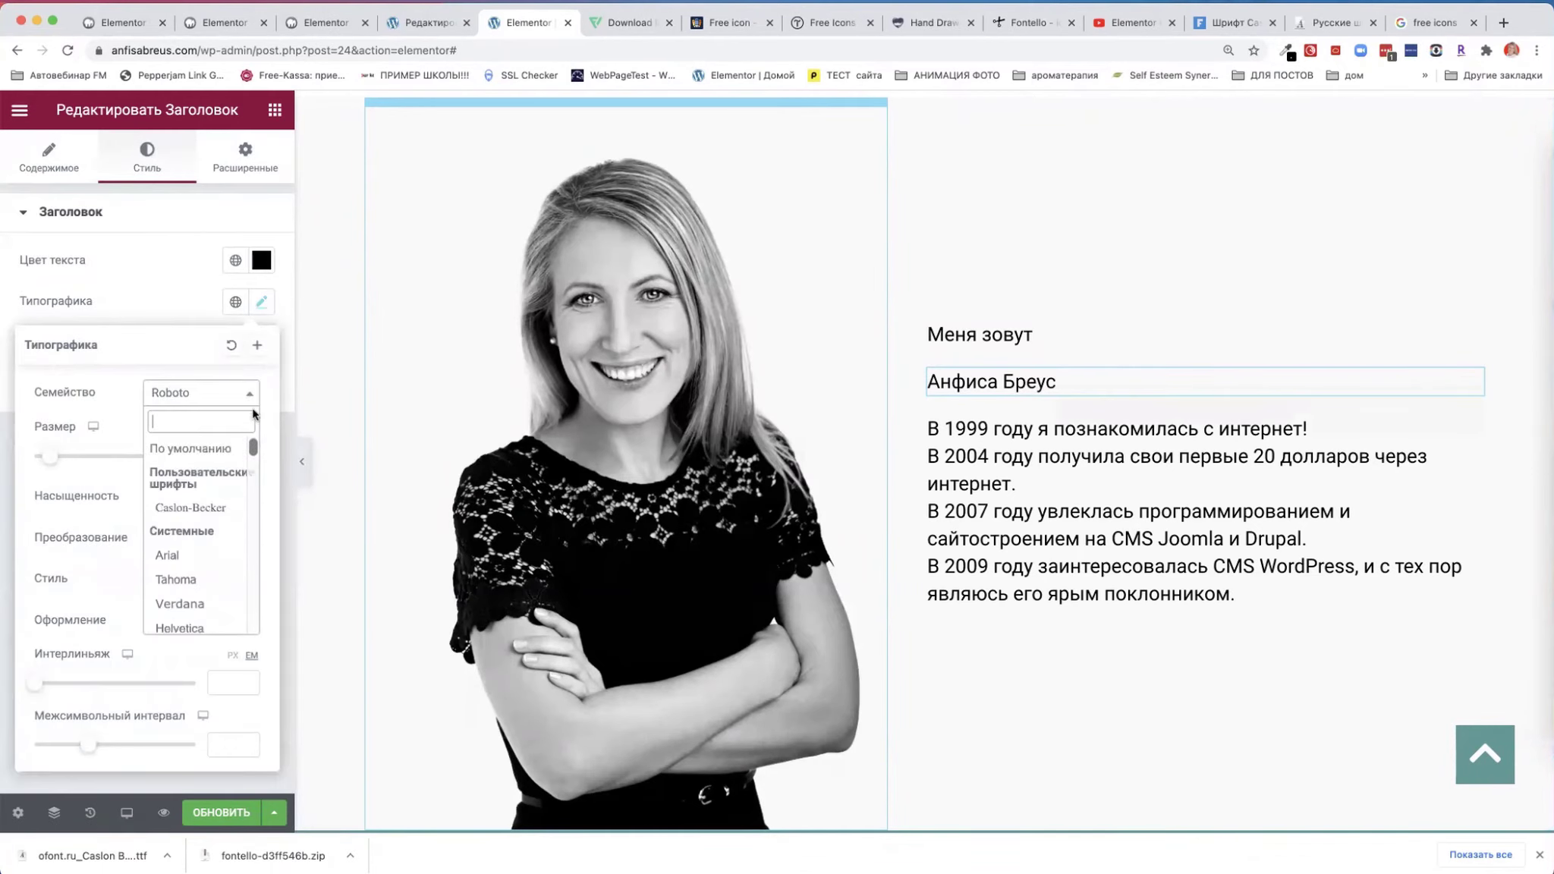
left_click(194, 508)
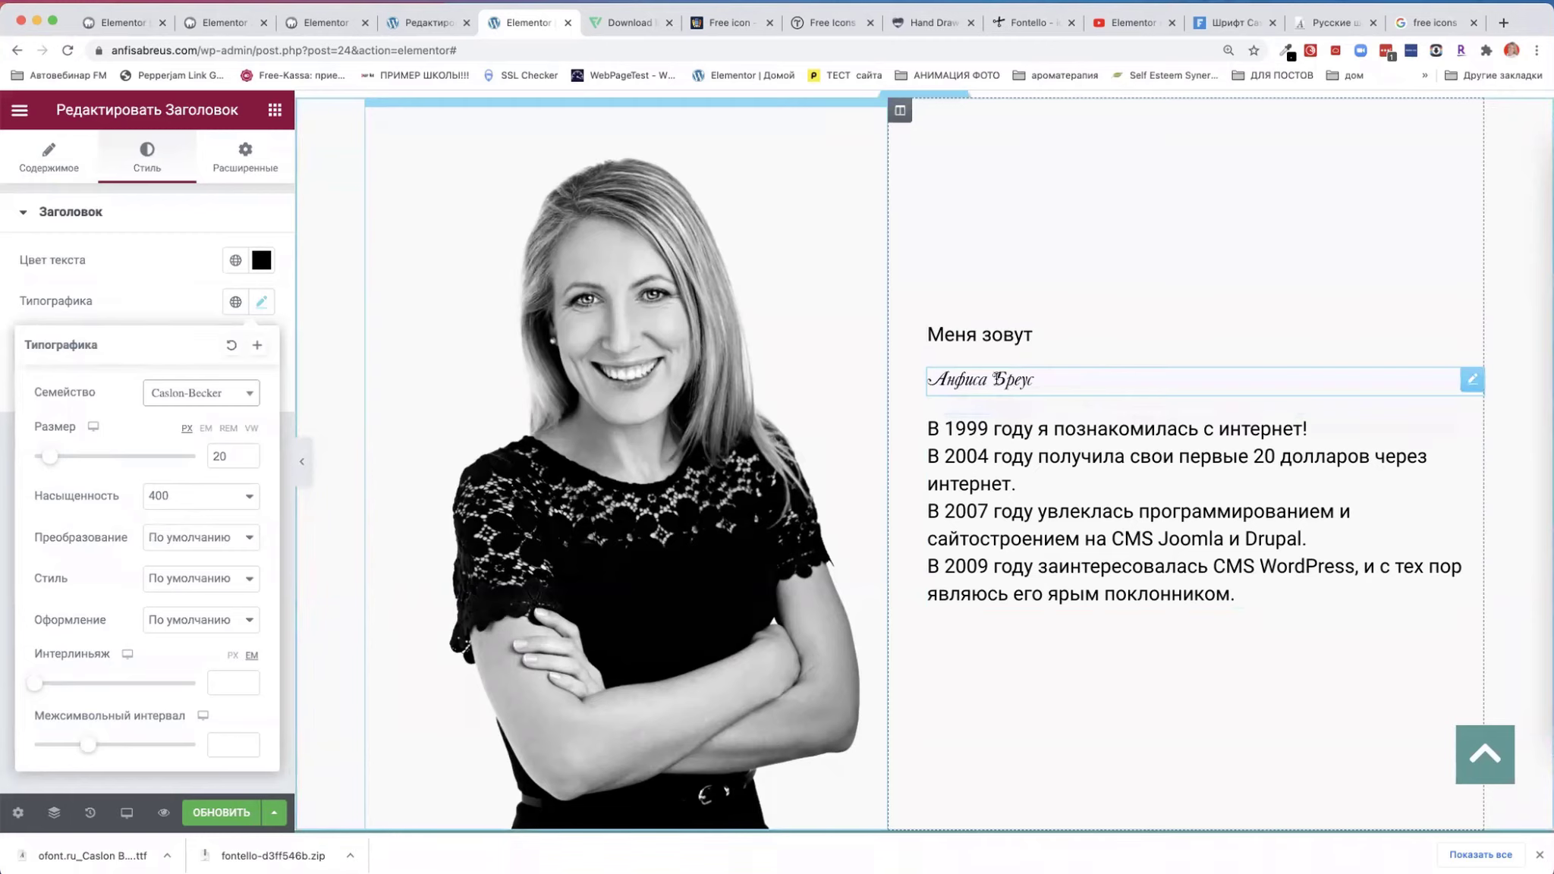
left_click(956, 333)
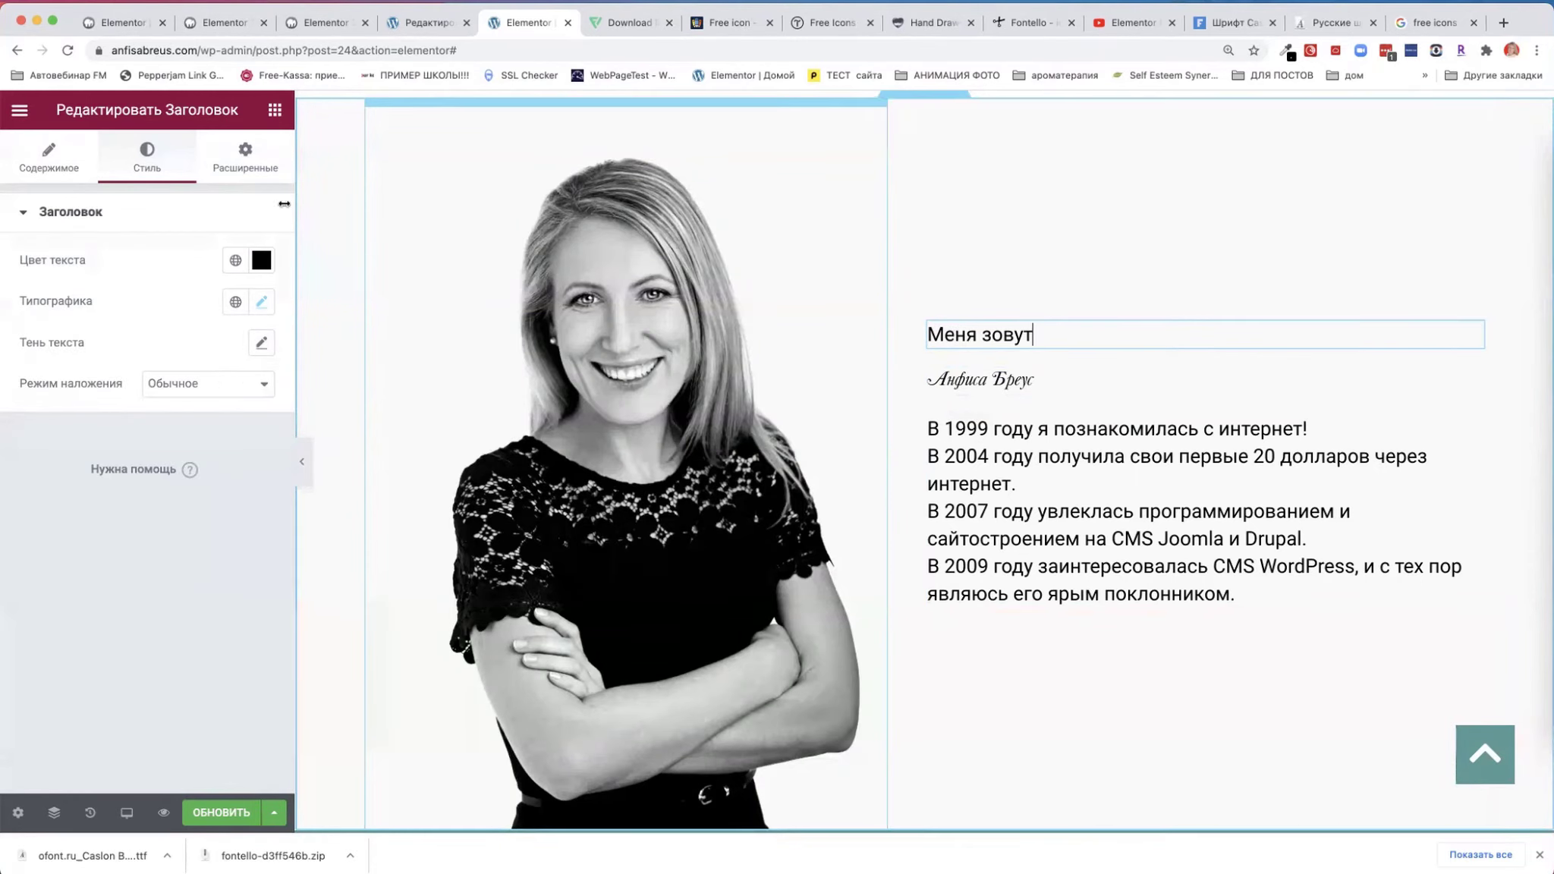
- Set the 'Меня зовут' heading width to 'Друг за другом (auto)'
left_click(245, 154)
left_click(104, 715)
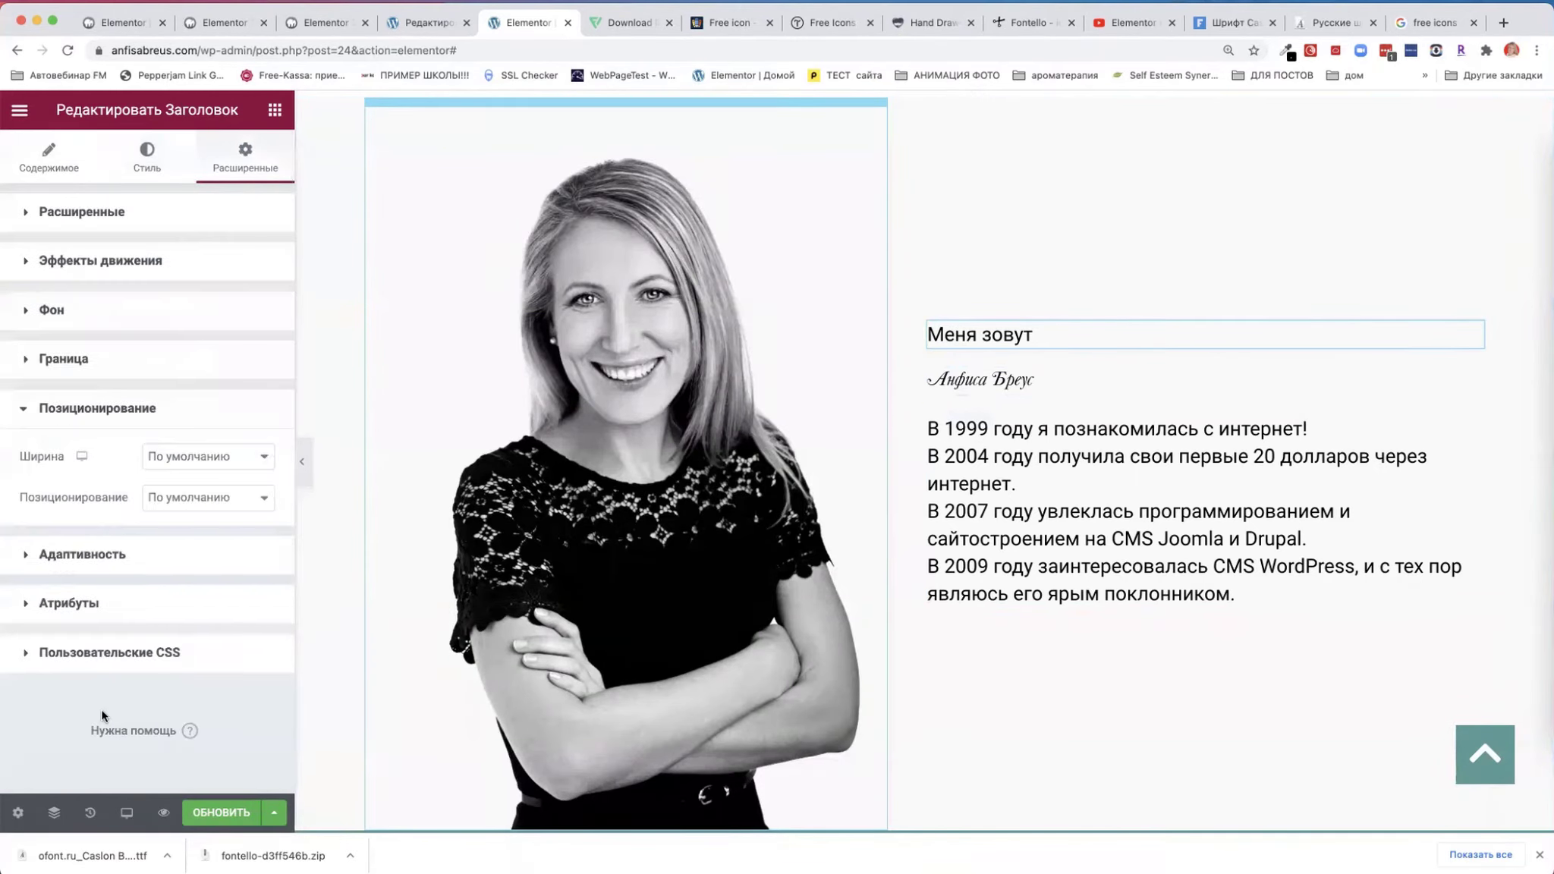
left_click(187, 461)
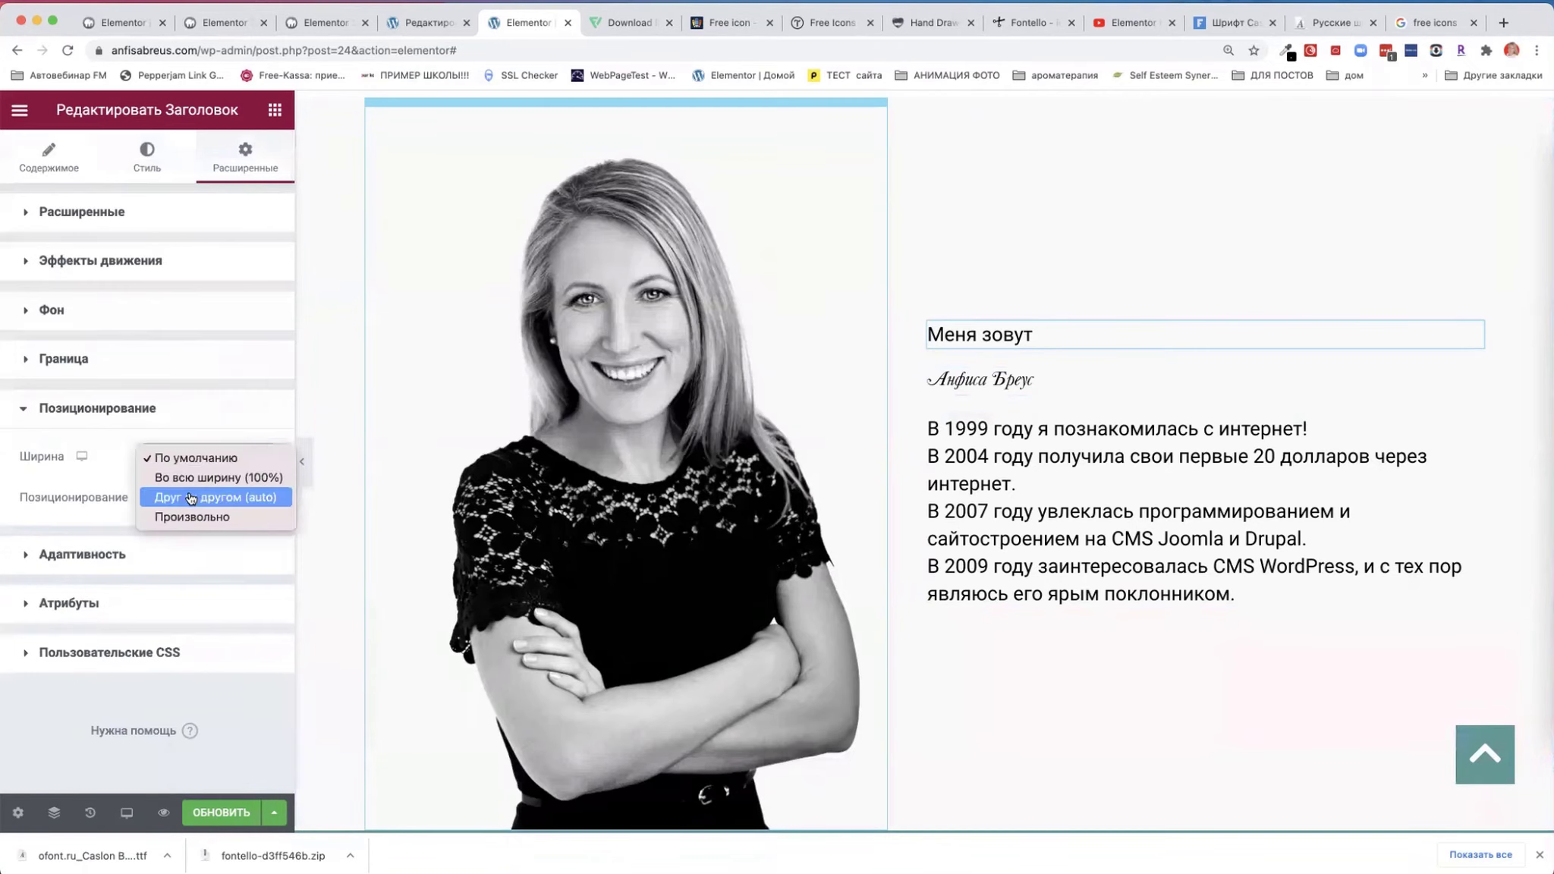
left_click(190, 499)
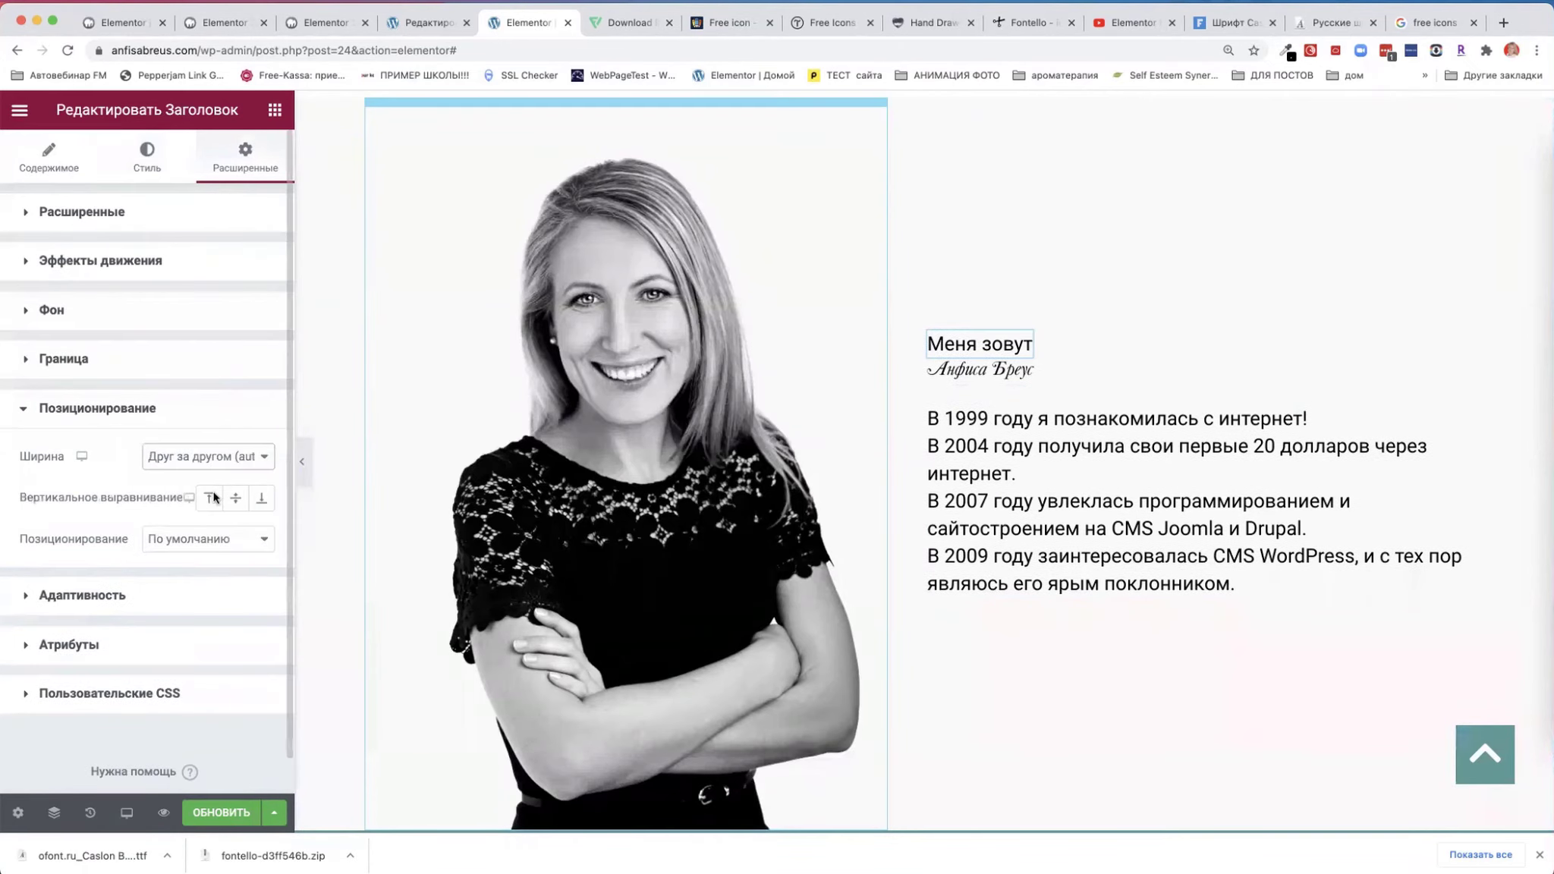
- Give the name heading the same inline auto width, then drag a spacer toward the text column
left_click(962, 370)
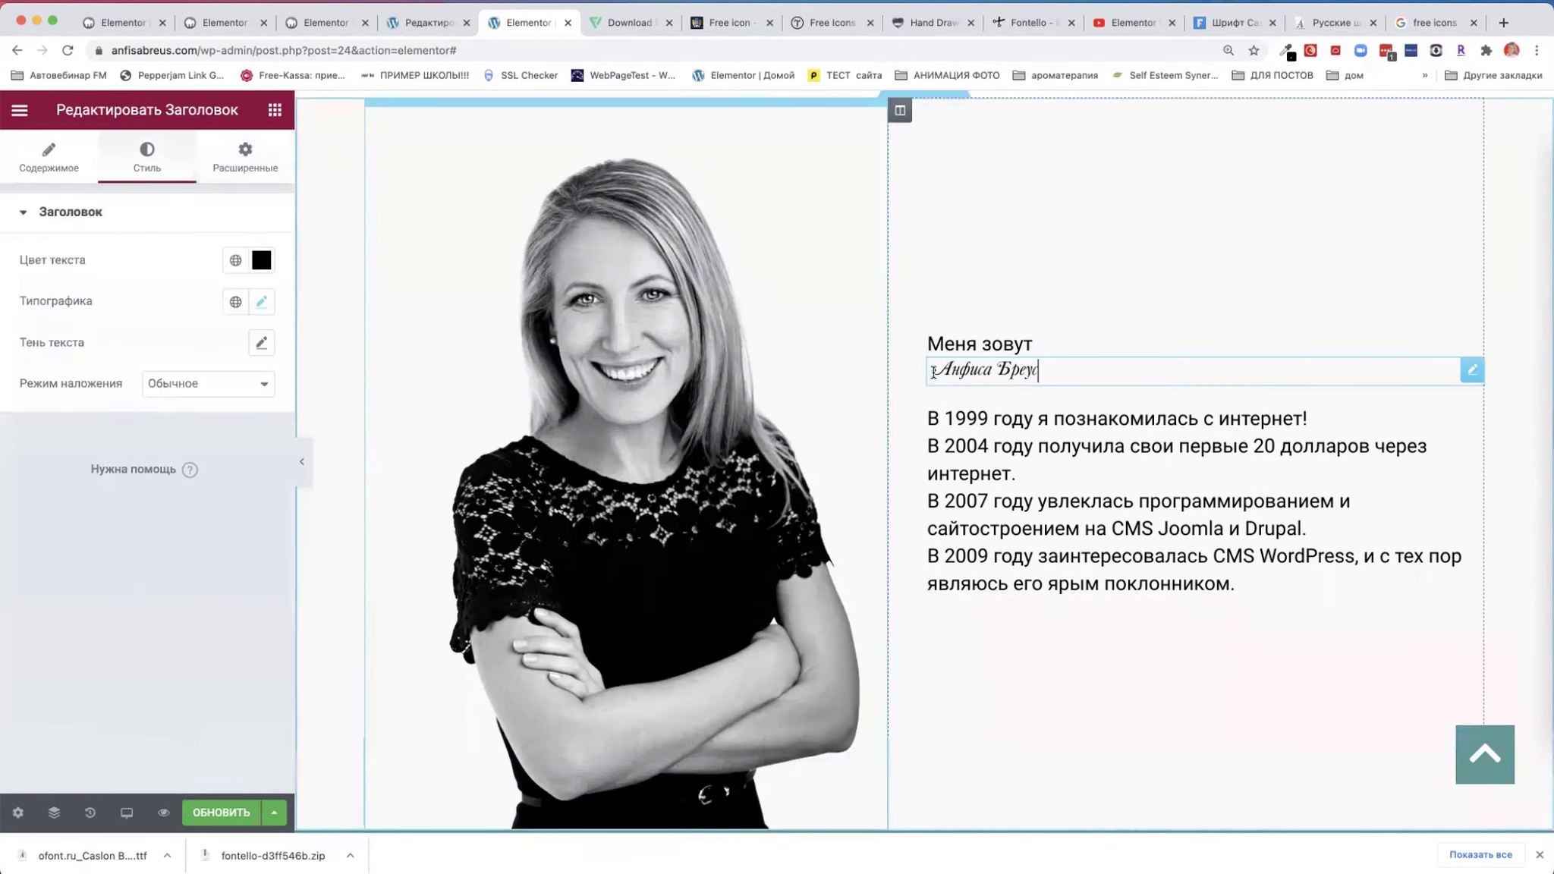
left_click(245, 156)
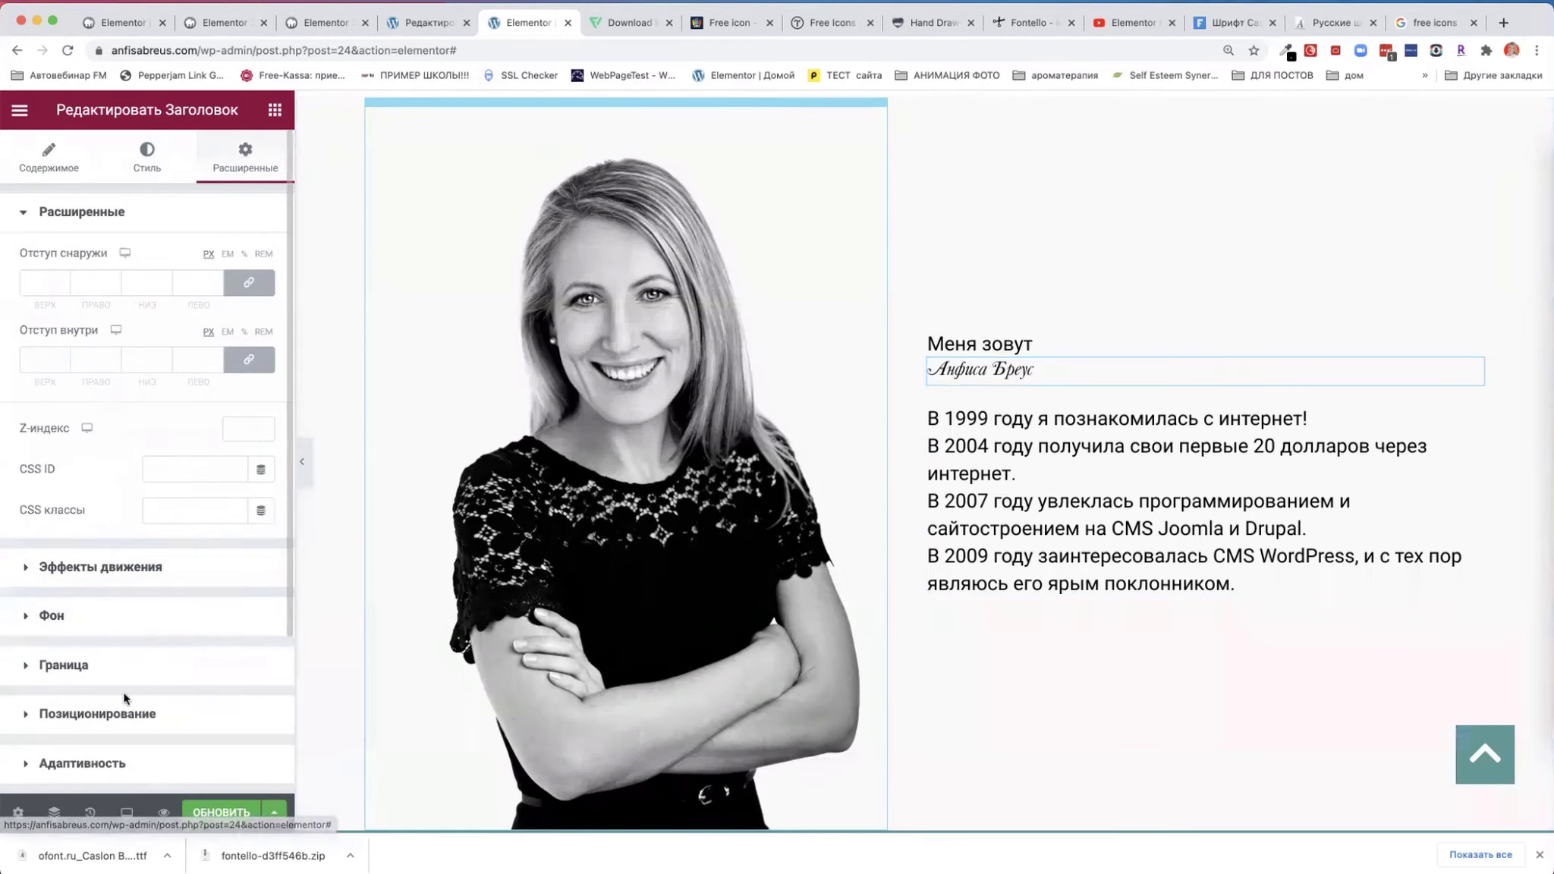
left_click(107, 709)
left_click(191, 459)
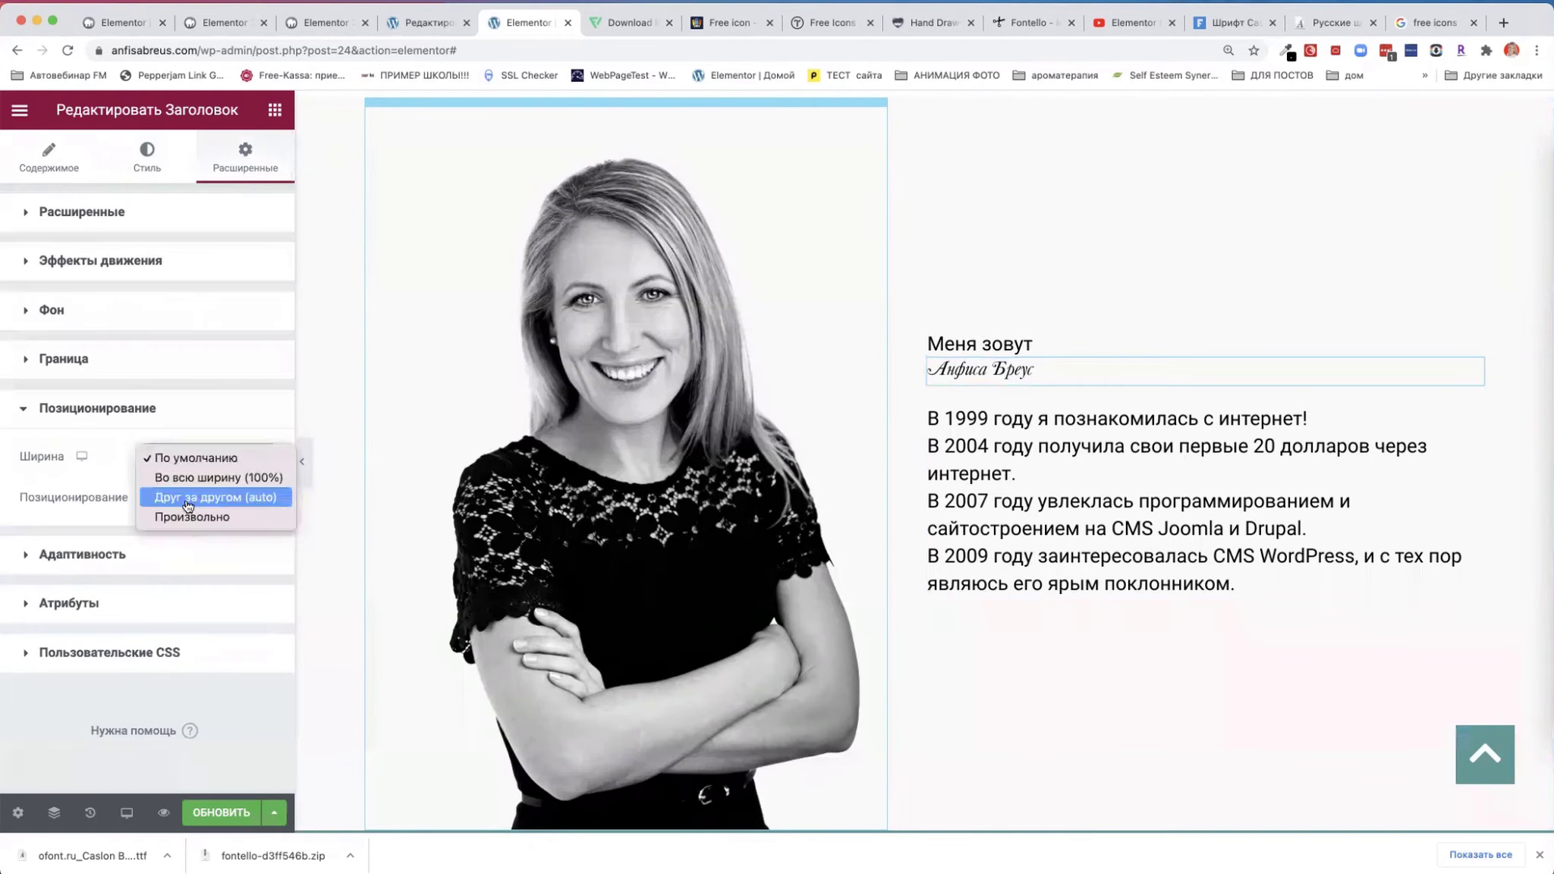
left_click(188, 498)
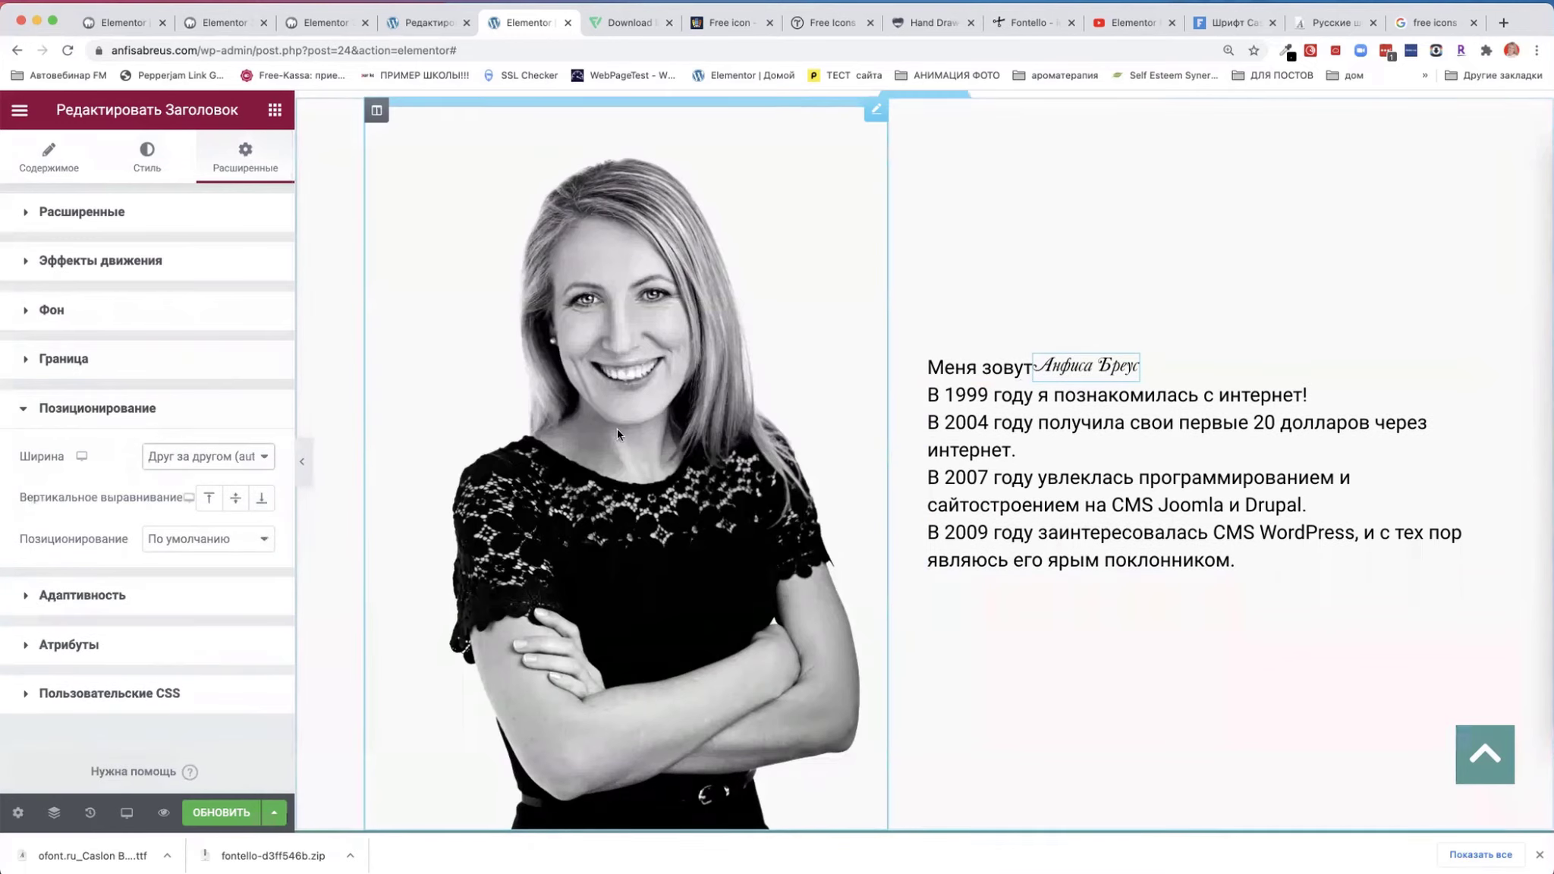
left_click(271, 112)
left_click_drag(218, 569, 979, 390)
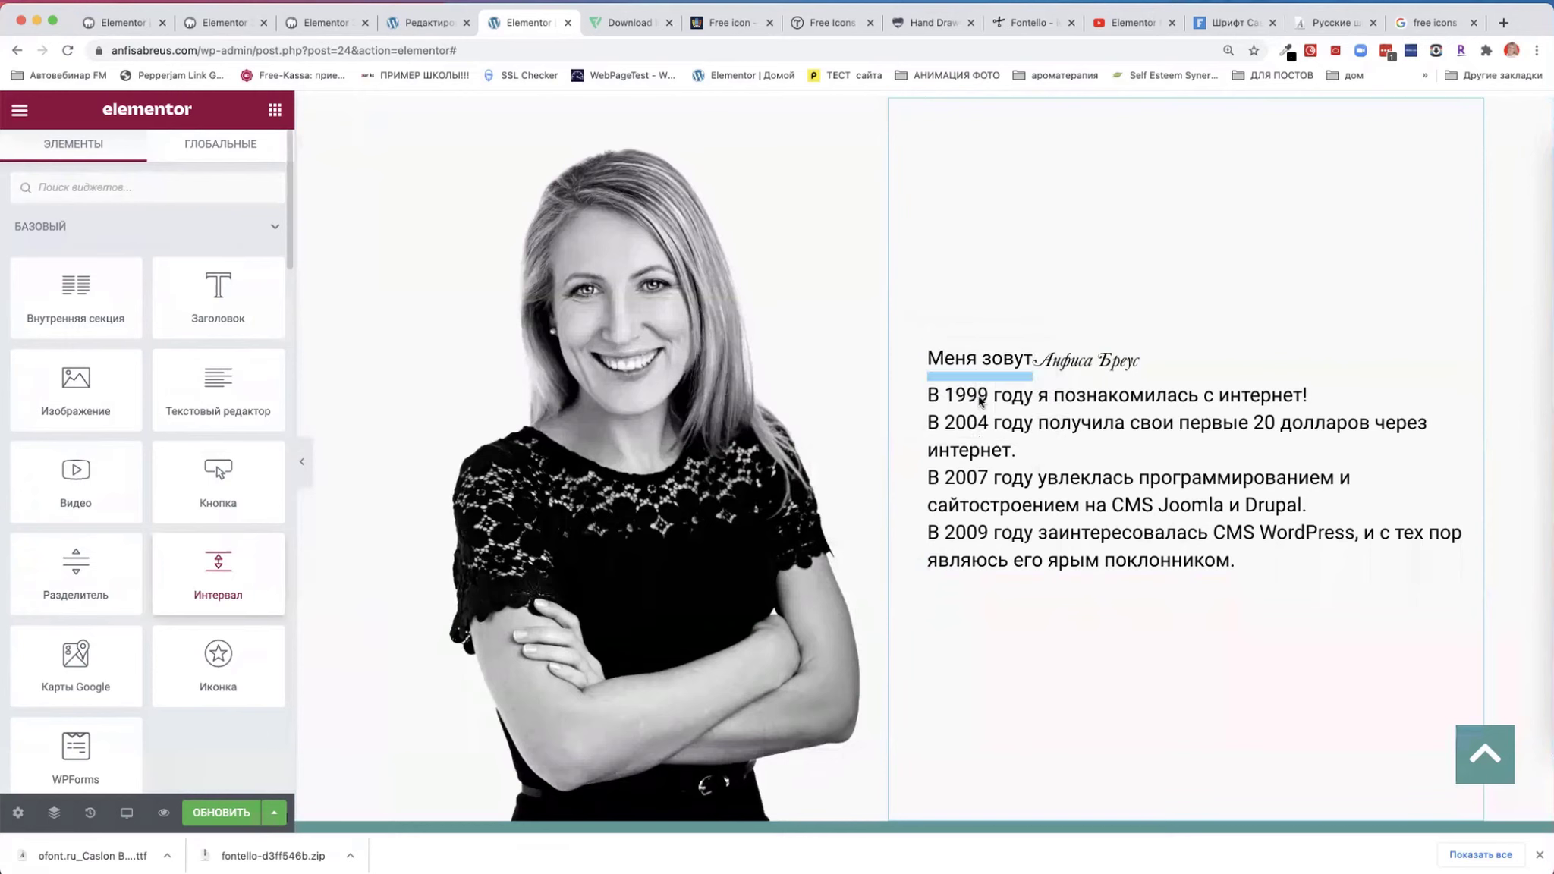
- Place the spacer under the 'Меня зовут' line with a distance of 10
left_click_drag(1484, 581, 1207, 357)
double_click(232, 281)
type("10")
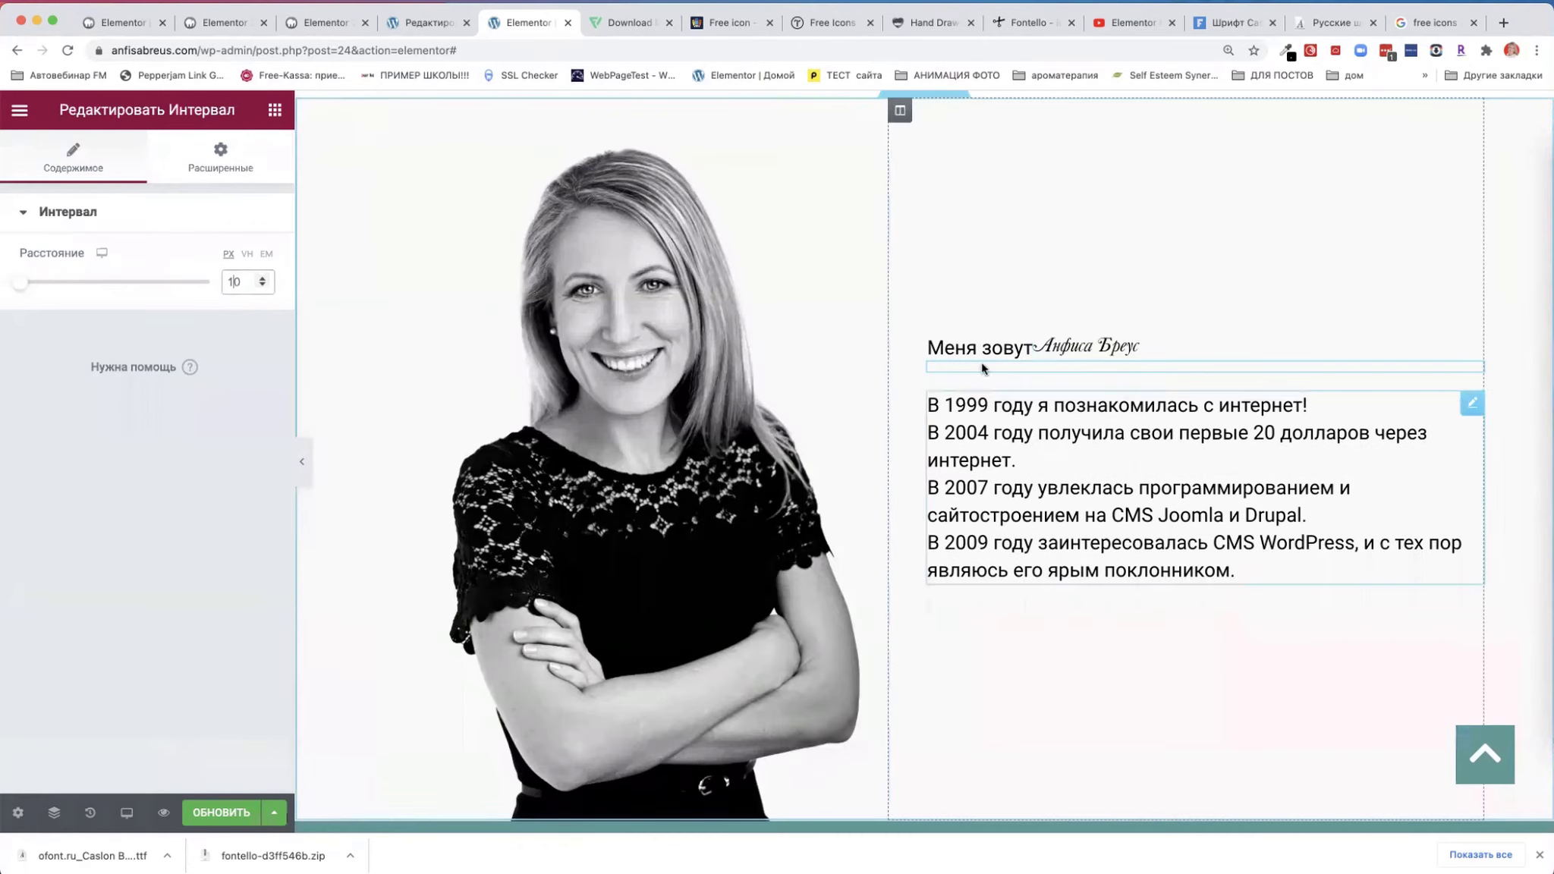
- Insert &nbsp; before the author's name in the name heading's title
left_click(1022, 351)
left_click_drag(1022, 351, 1025, 379)
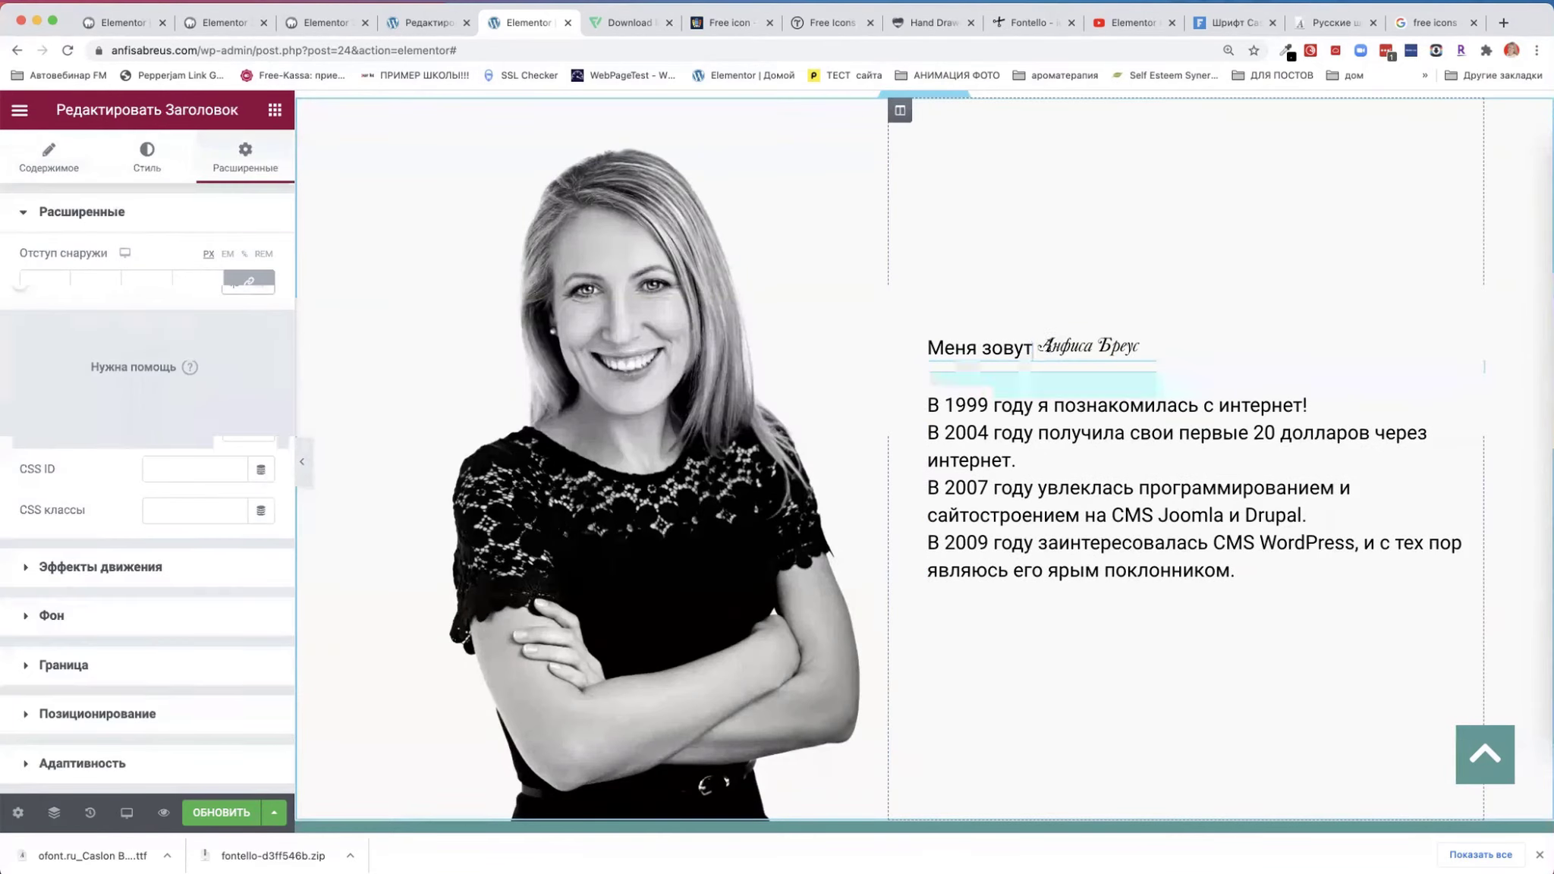
left_click_drag(1105, 348, 1005, 357)
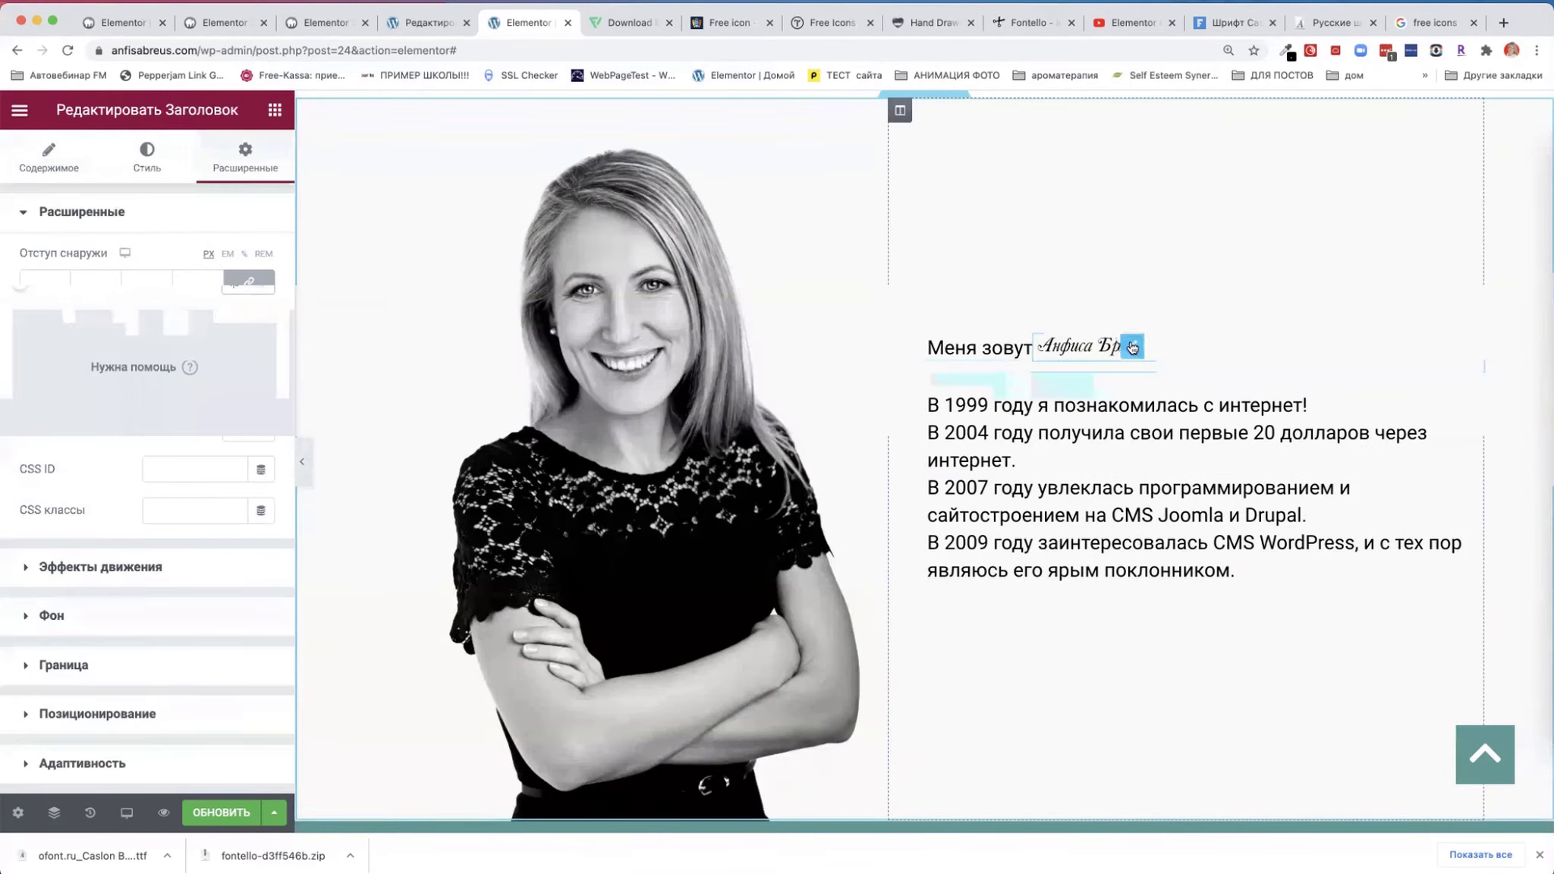
left_click_drag(1132, 347, 1132, 347)
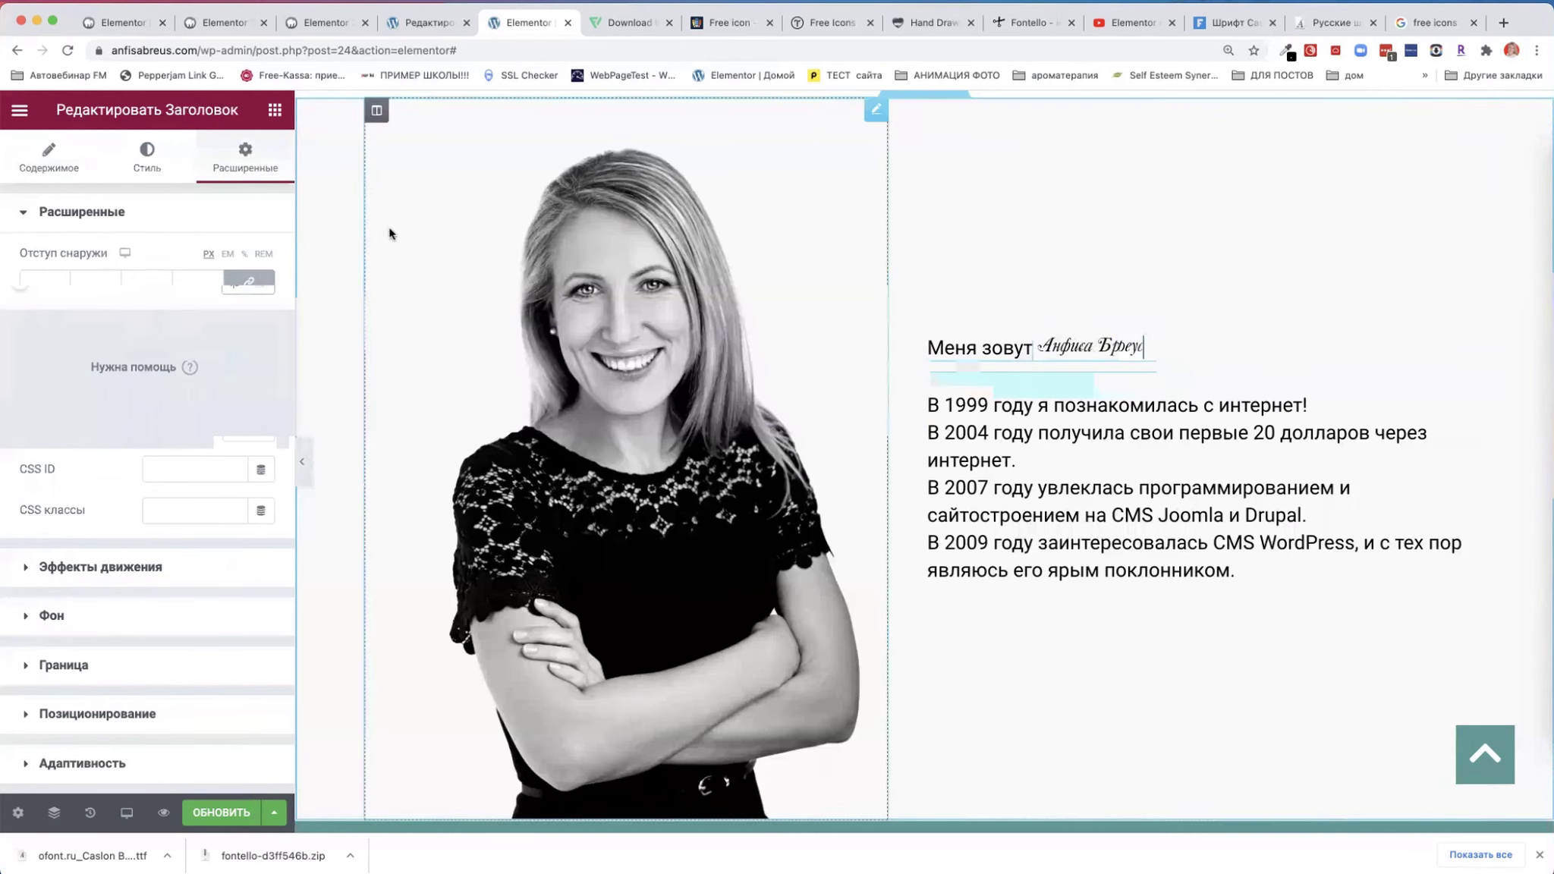
left_click(48, 156)
left_click(30, 280)
type("&nbsp;Анфиса Бреус")
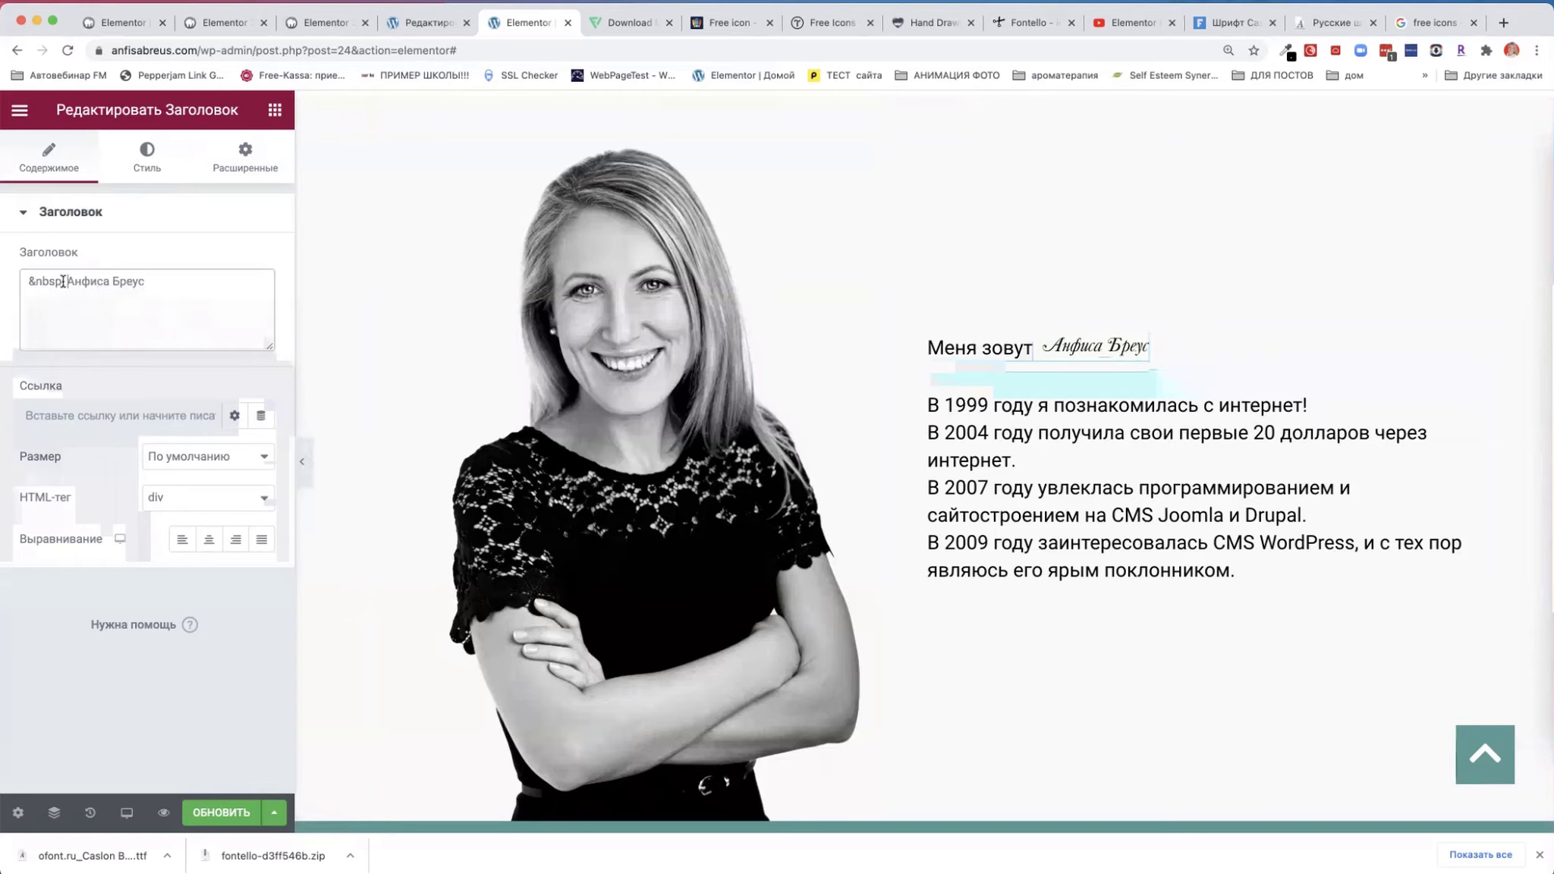
- Remove the &nbsp; from the name heading, give it 10 px left padding, and save
left_click_drag(64, 281, 28, 282)
key("BackSpace")
left_click(249, 161)
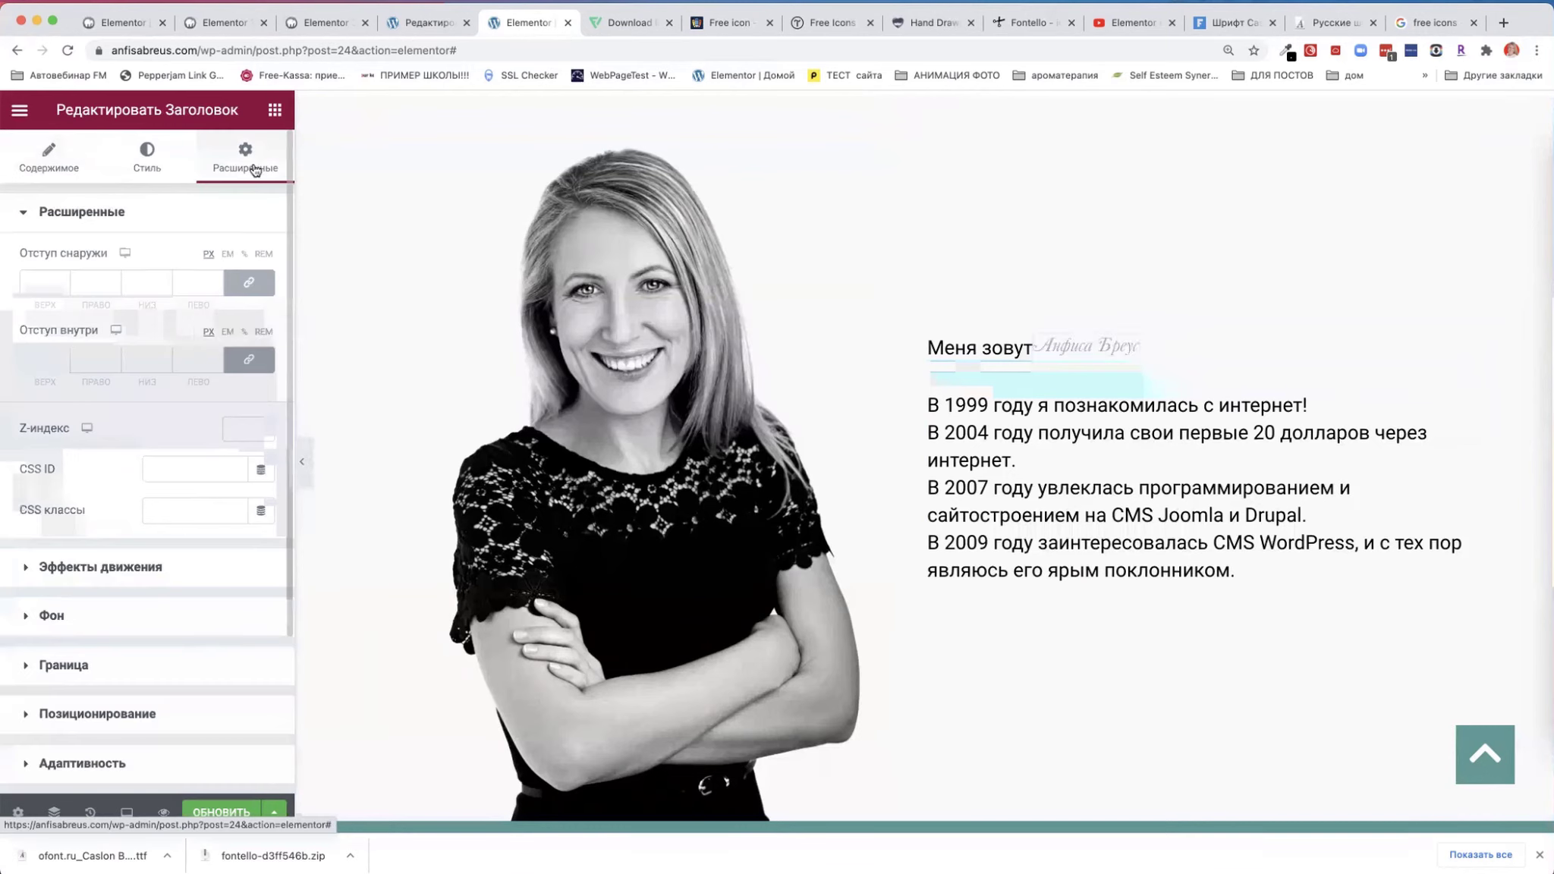
left_click(187, 360)
type("10")
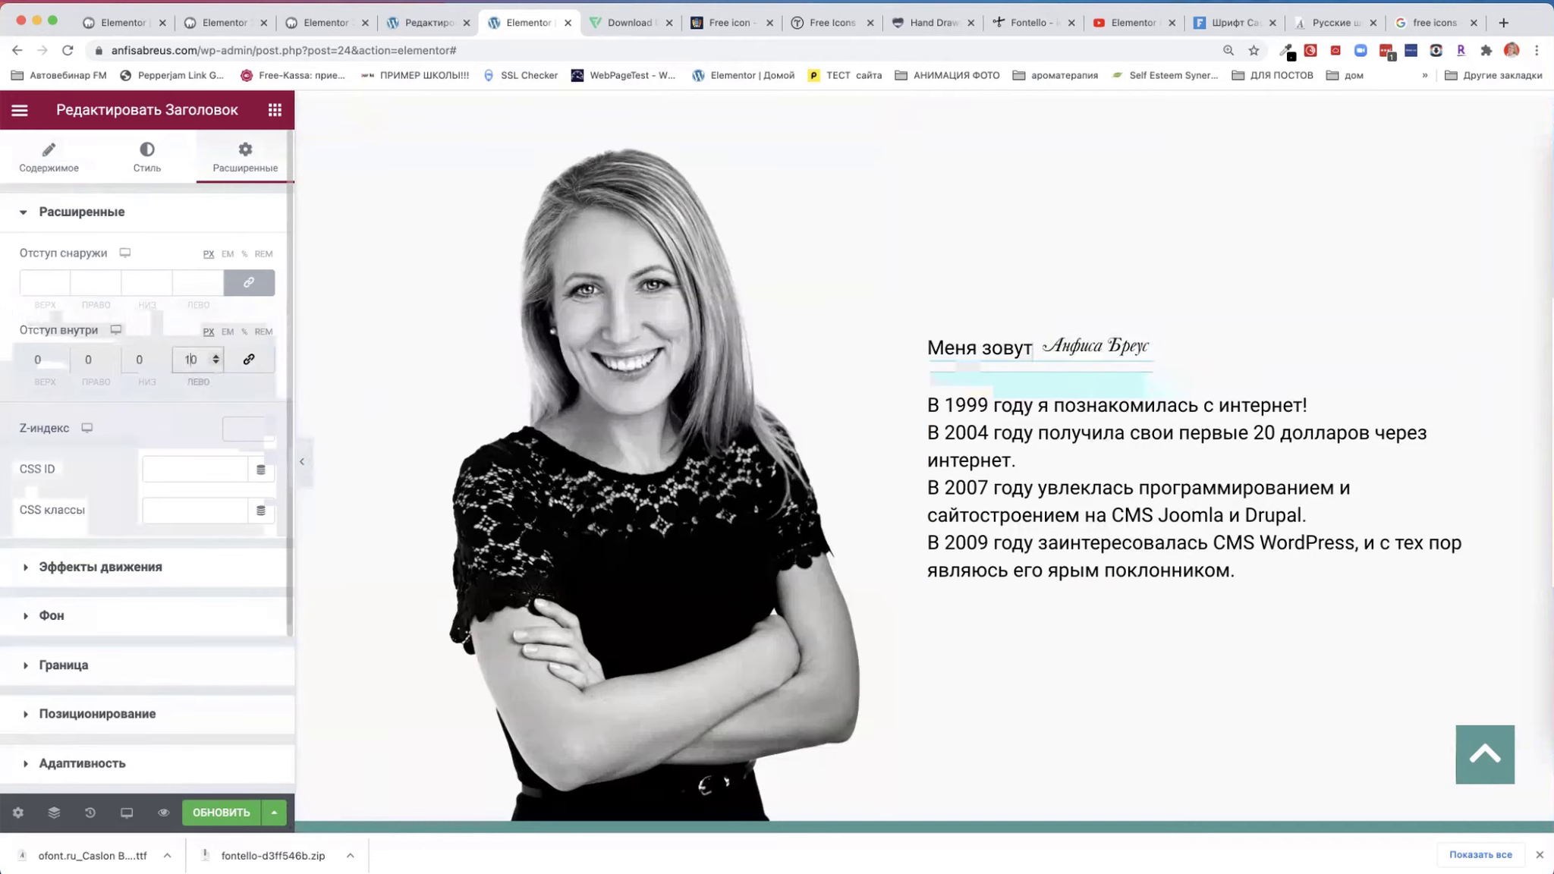
left_click(205, 812)
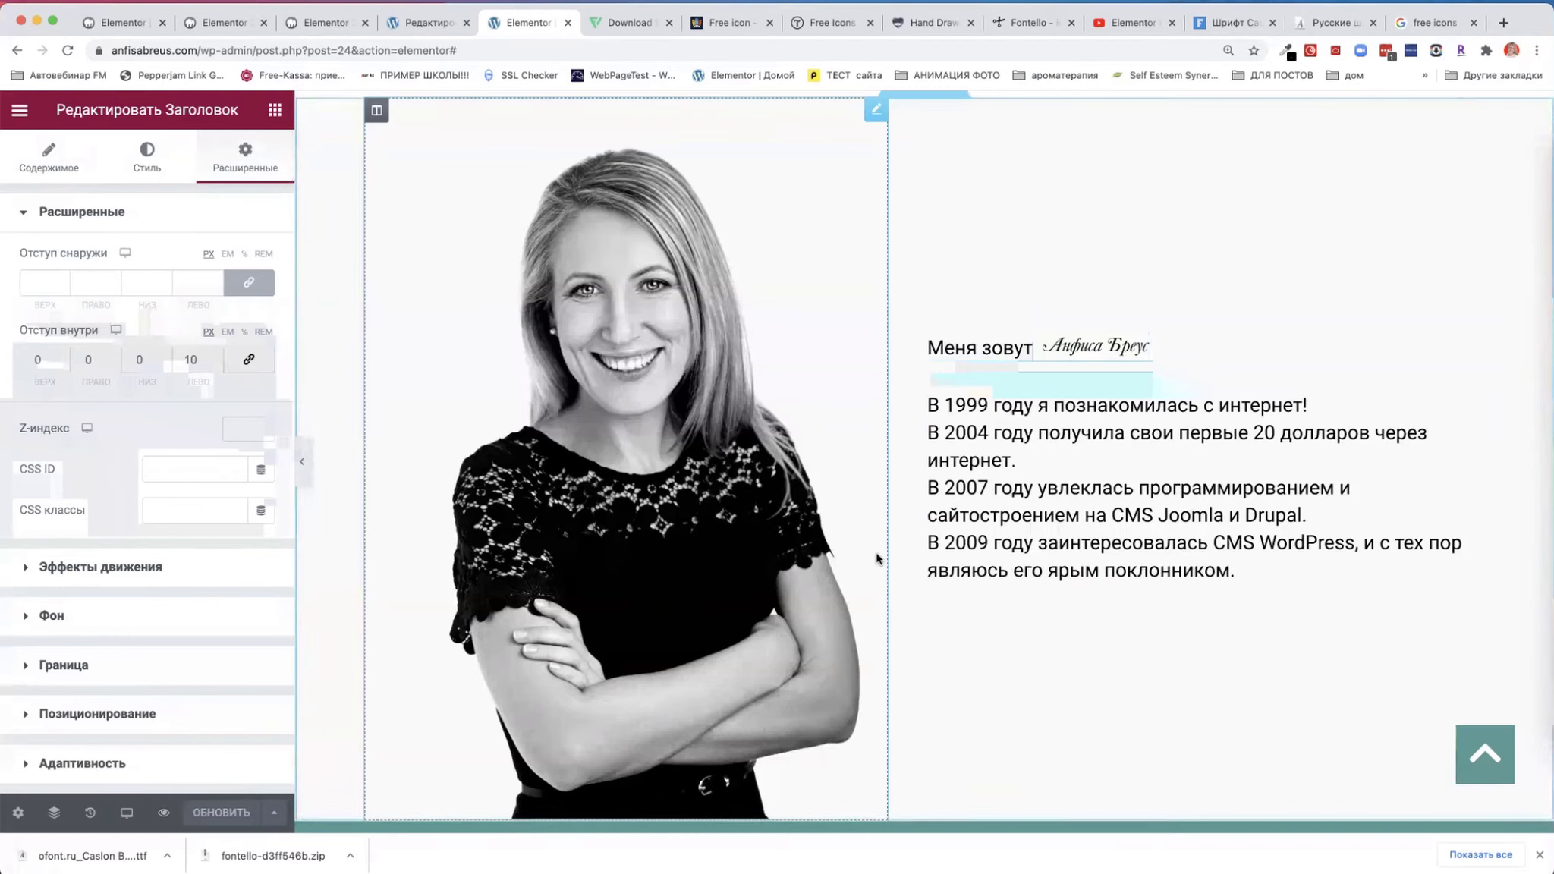
- Try the name heading's top padding at 2, then 3, comparing with the bio paragraph
left_click(1024, 505)
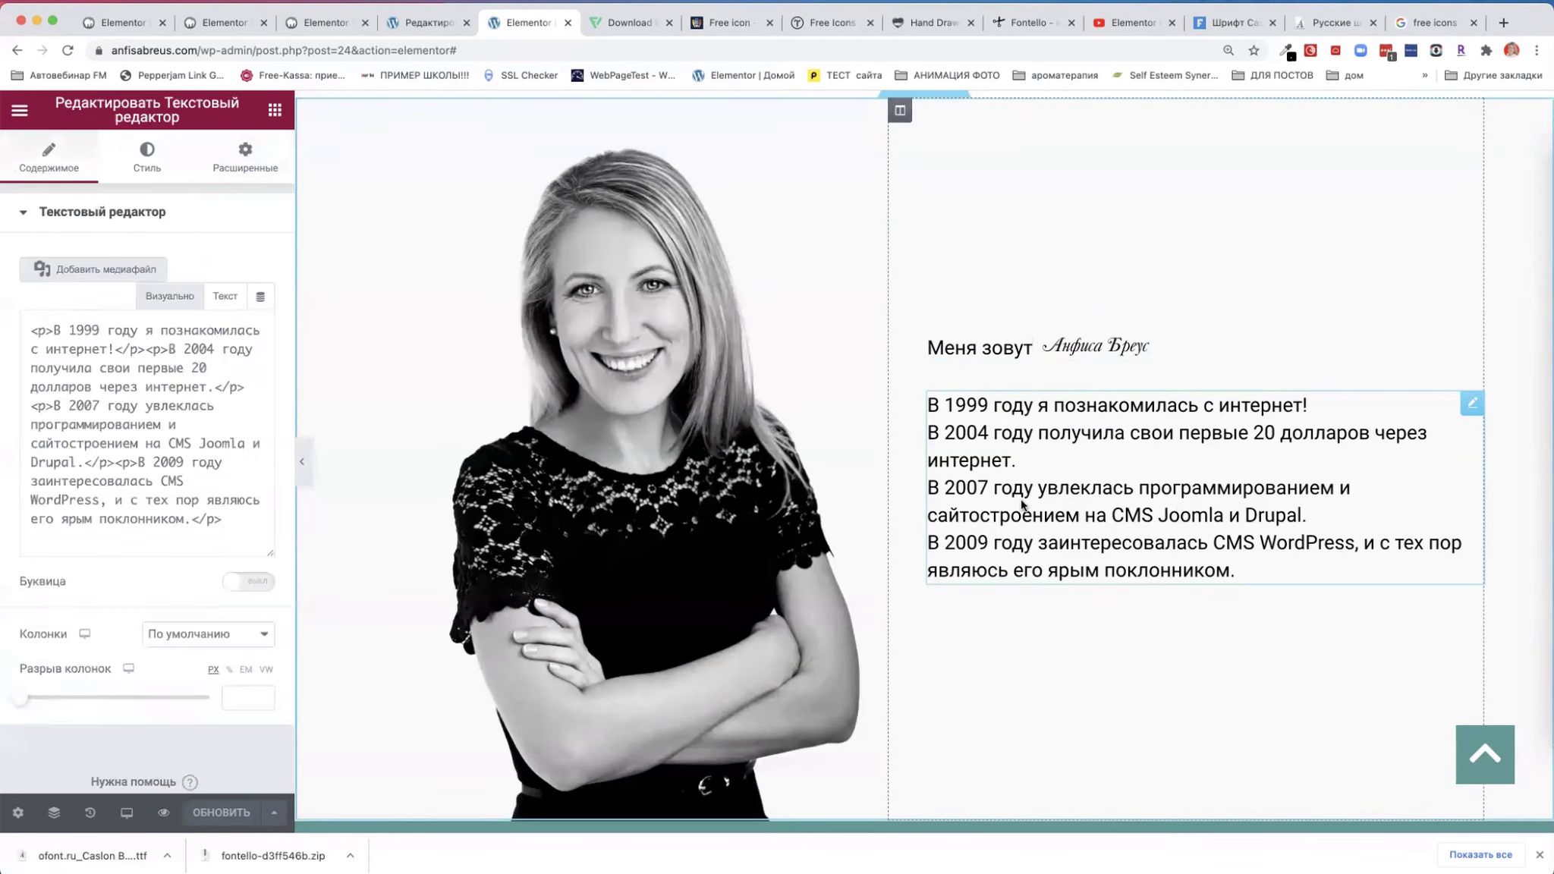
left_click(1071, 348)
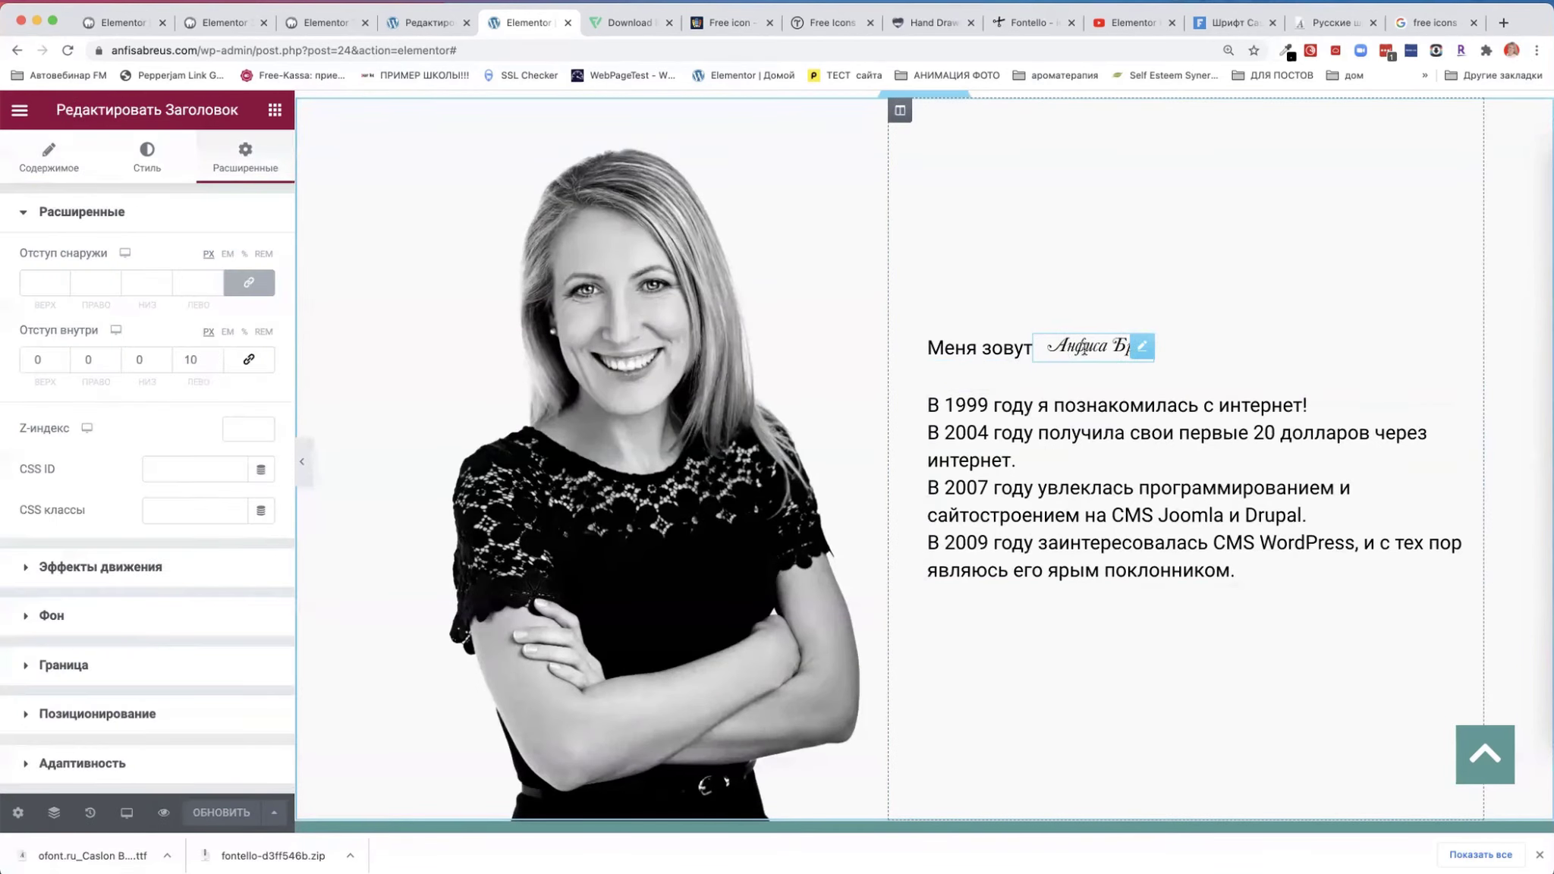
key("BackSpace")
type("2")
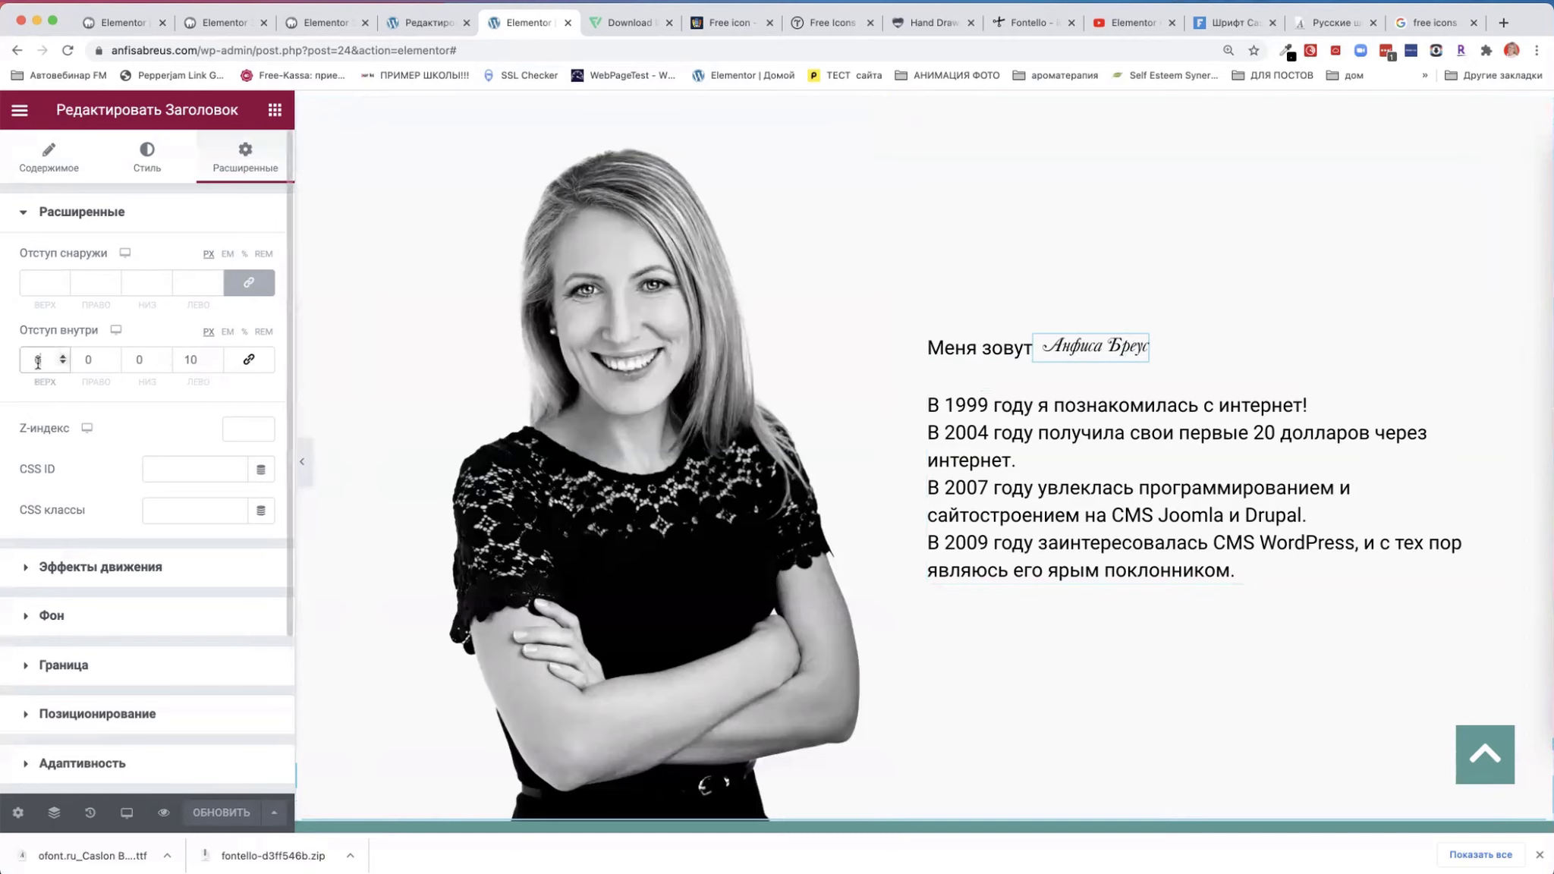
left_click(1022, 451)
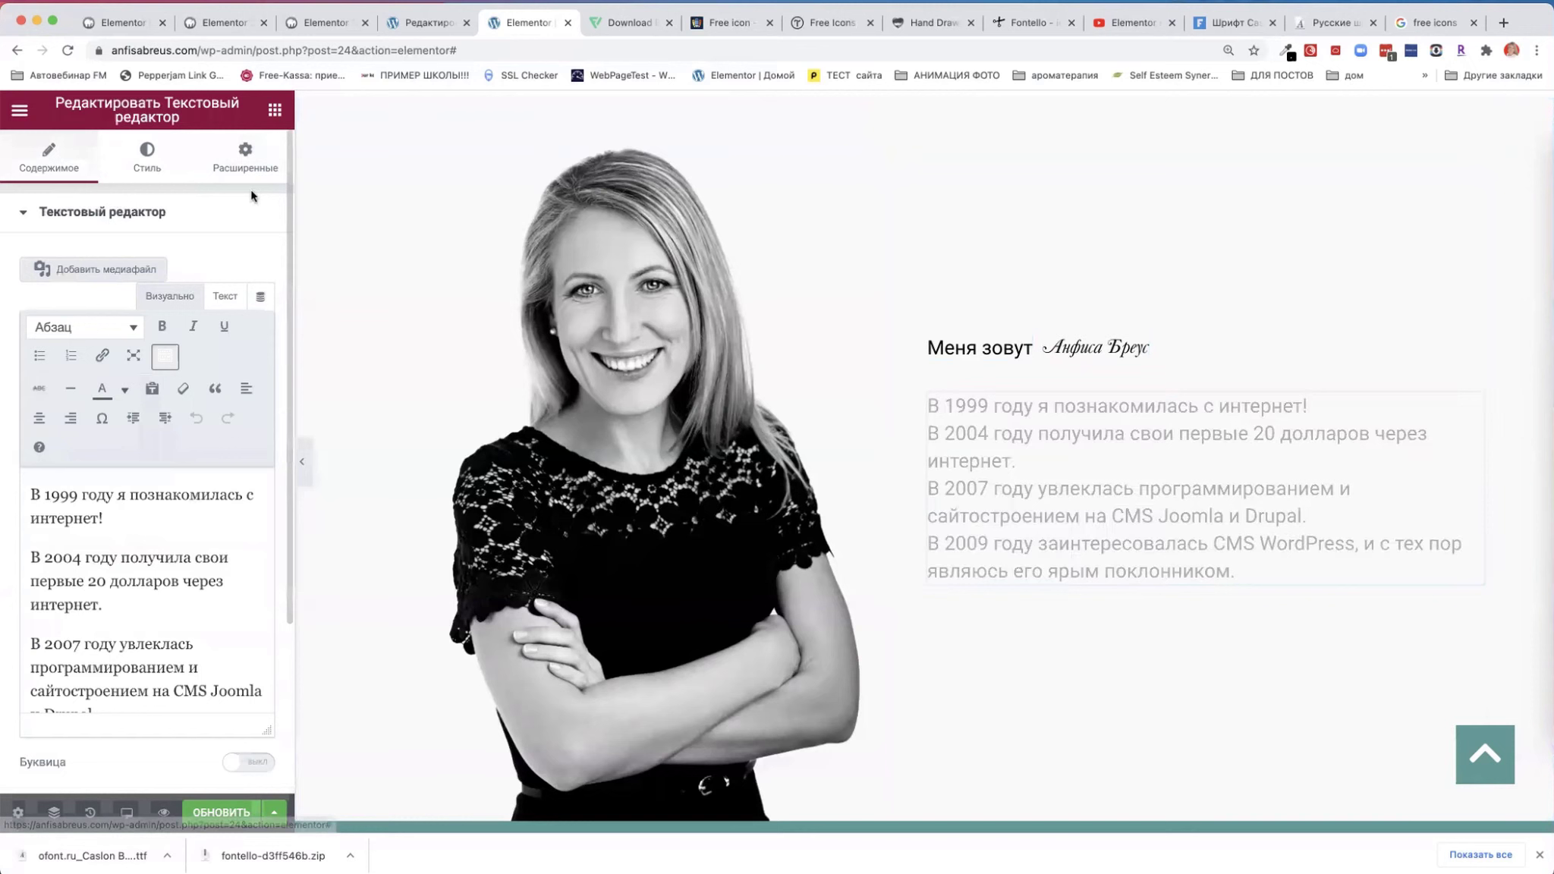
left_click(251, 155)
left_click(1093, 349)
left_click(62, 356)
- Set the name heading's top padding to 4 and save the page
left_click(992, 434)
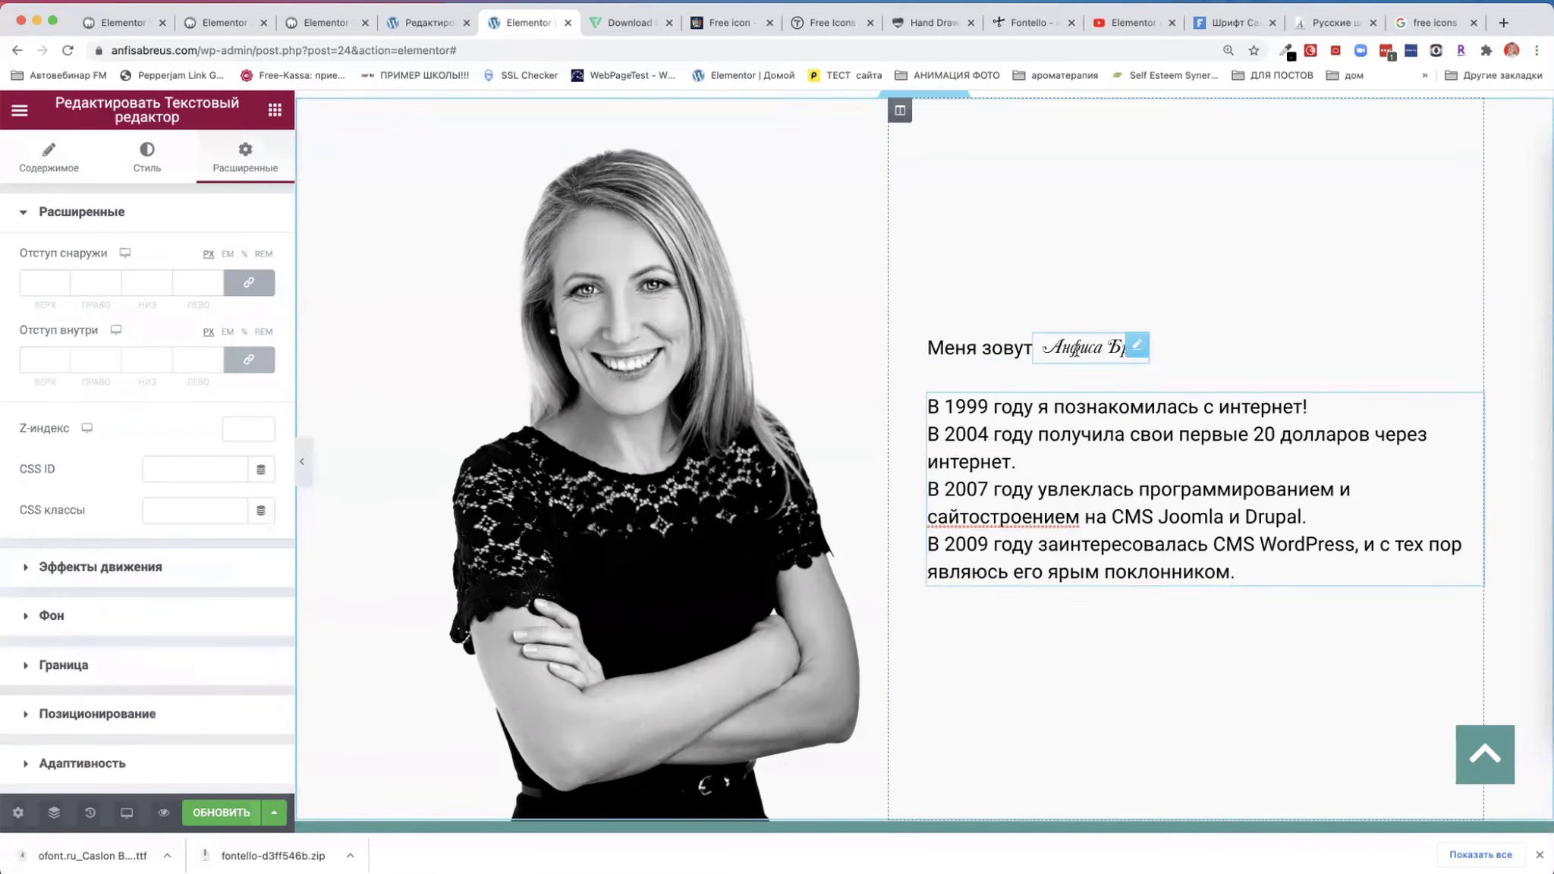
left_click(1096, 347)
left_click(36, 362)
type("4")
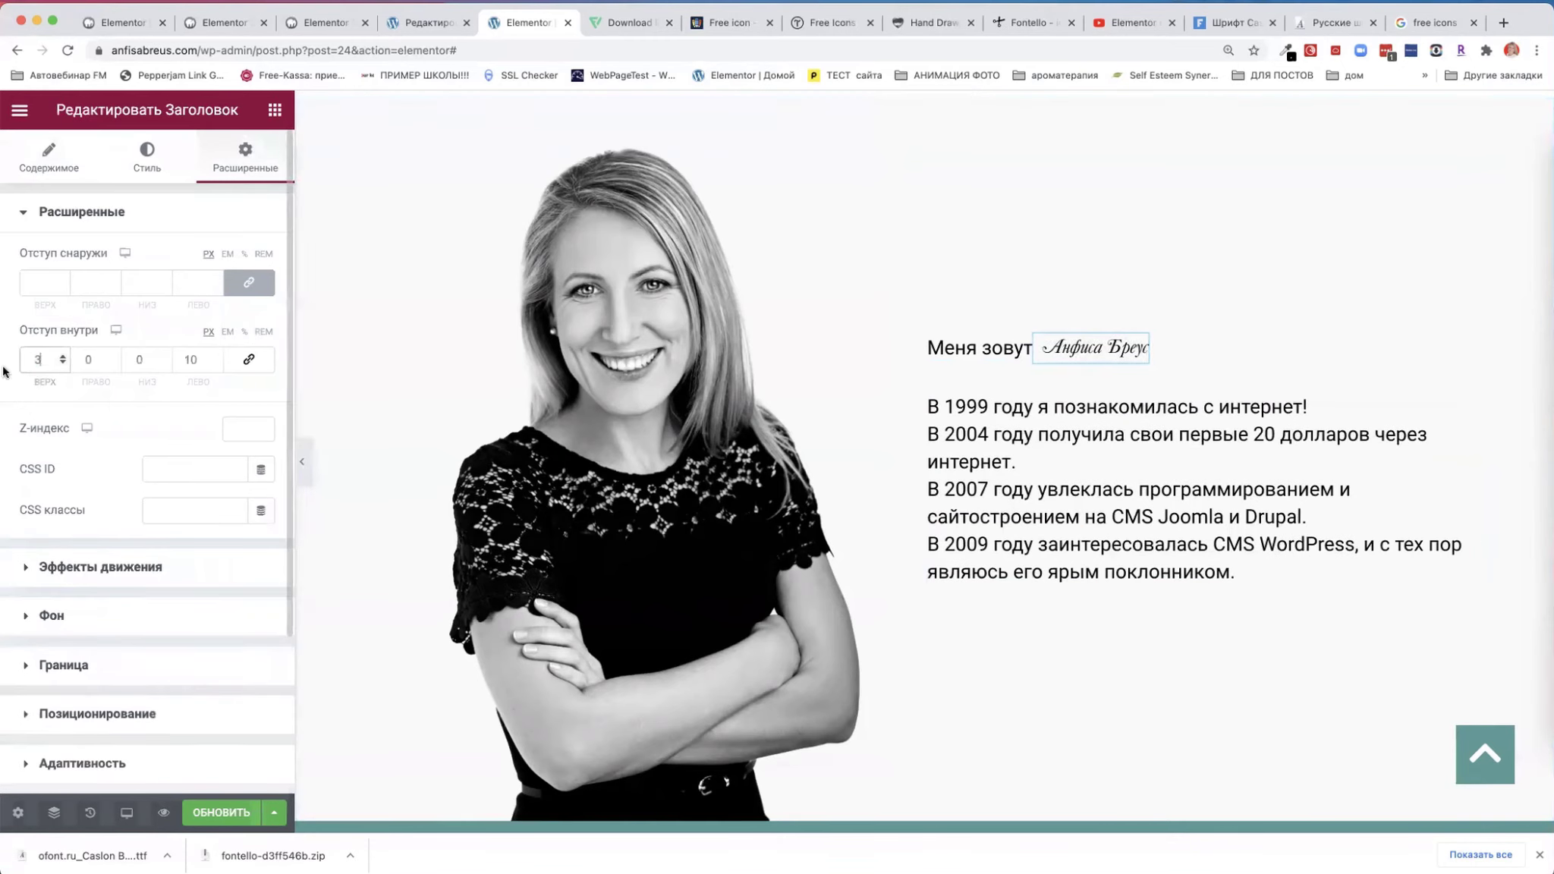
key("BackSpace")
key("BackSpace")
type("04")
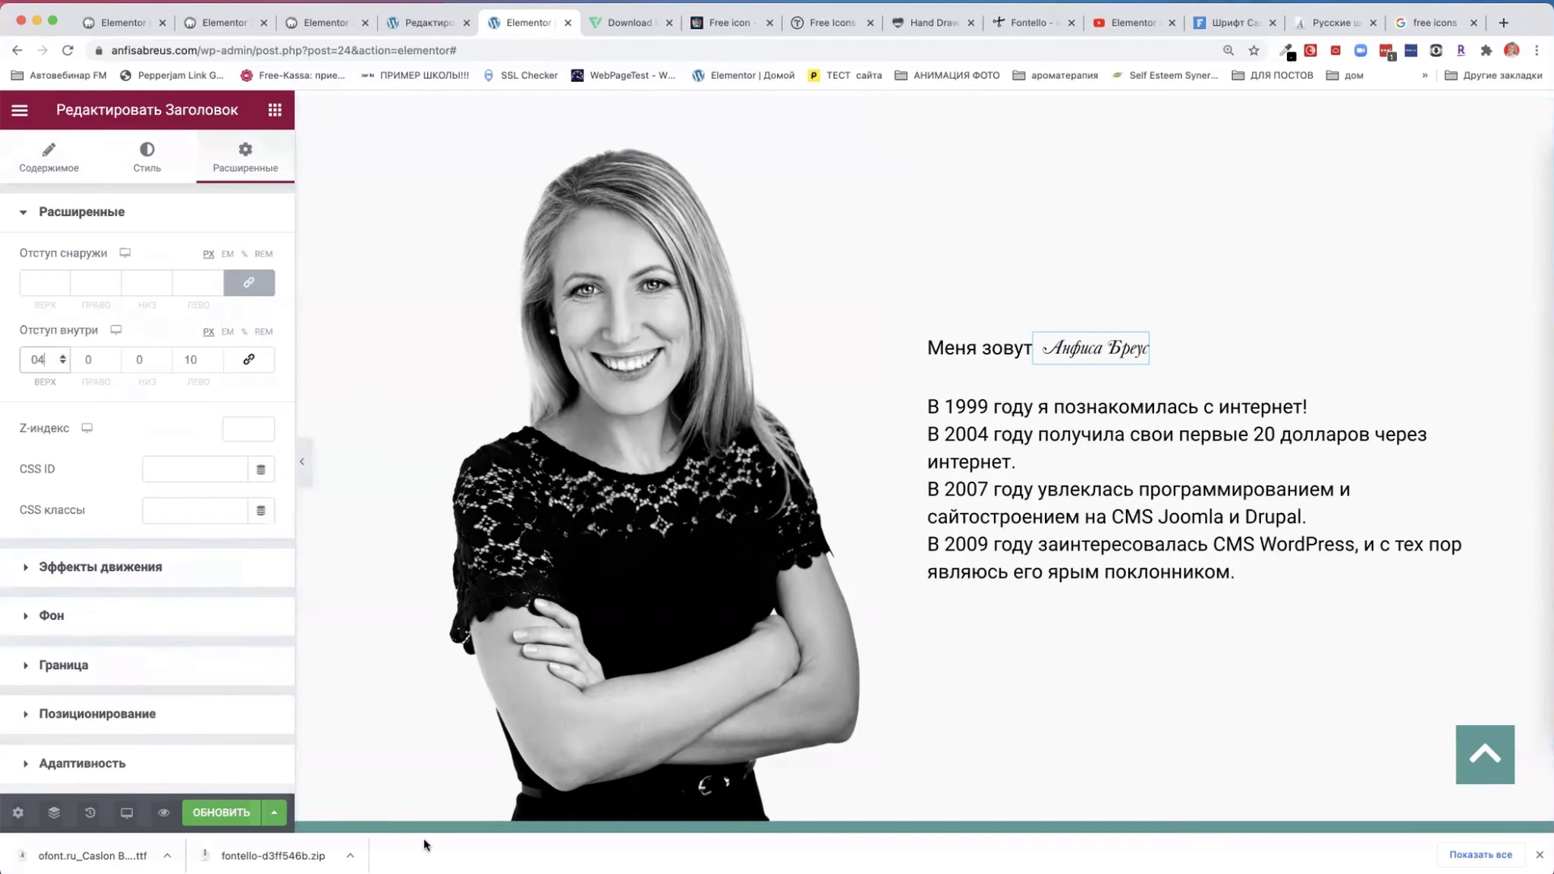
left_click(204, 818)
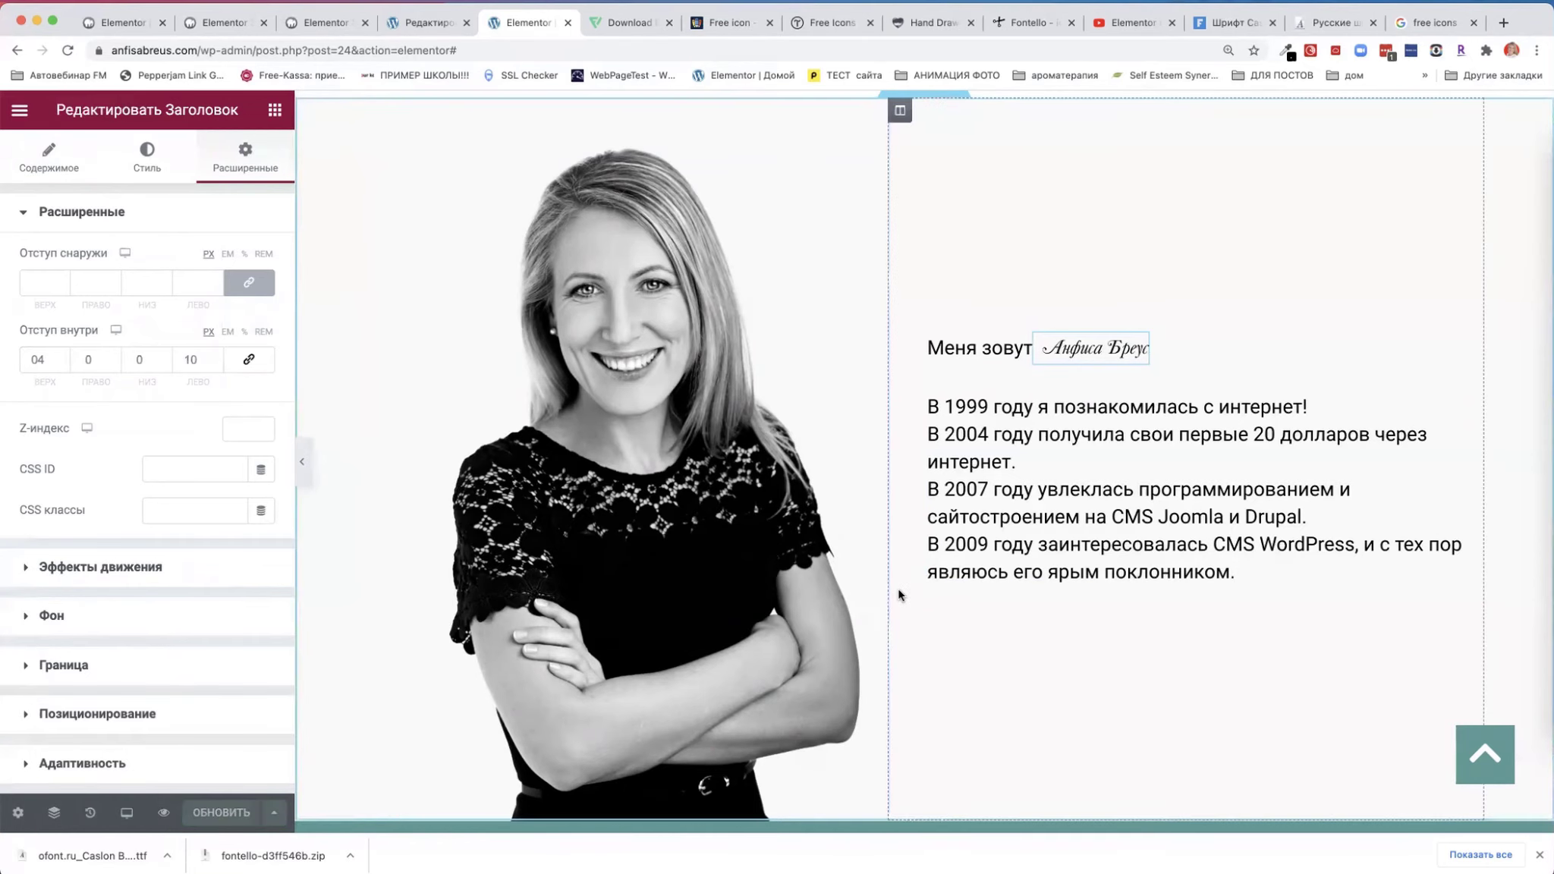
scroll(898, 595, "down", 5)
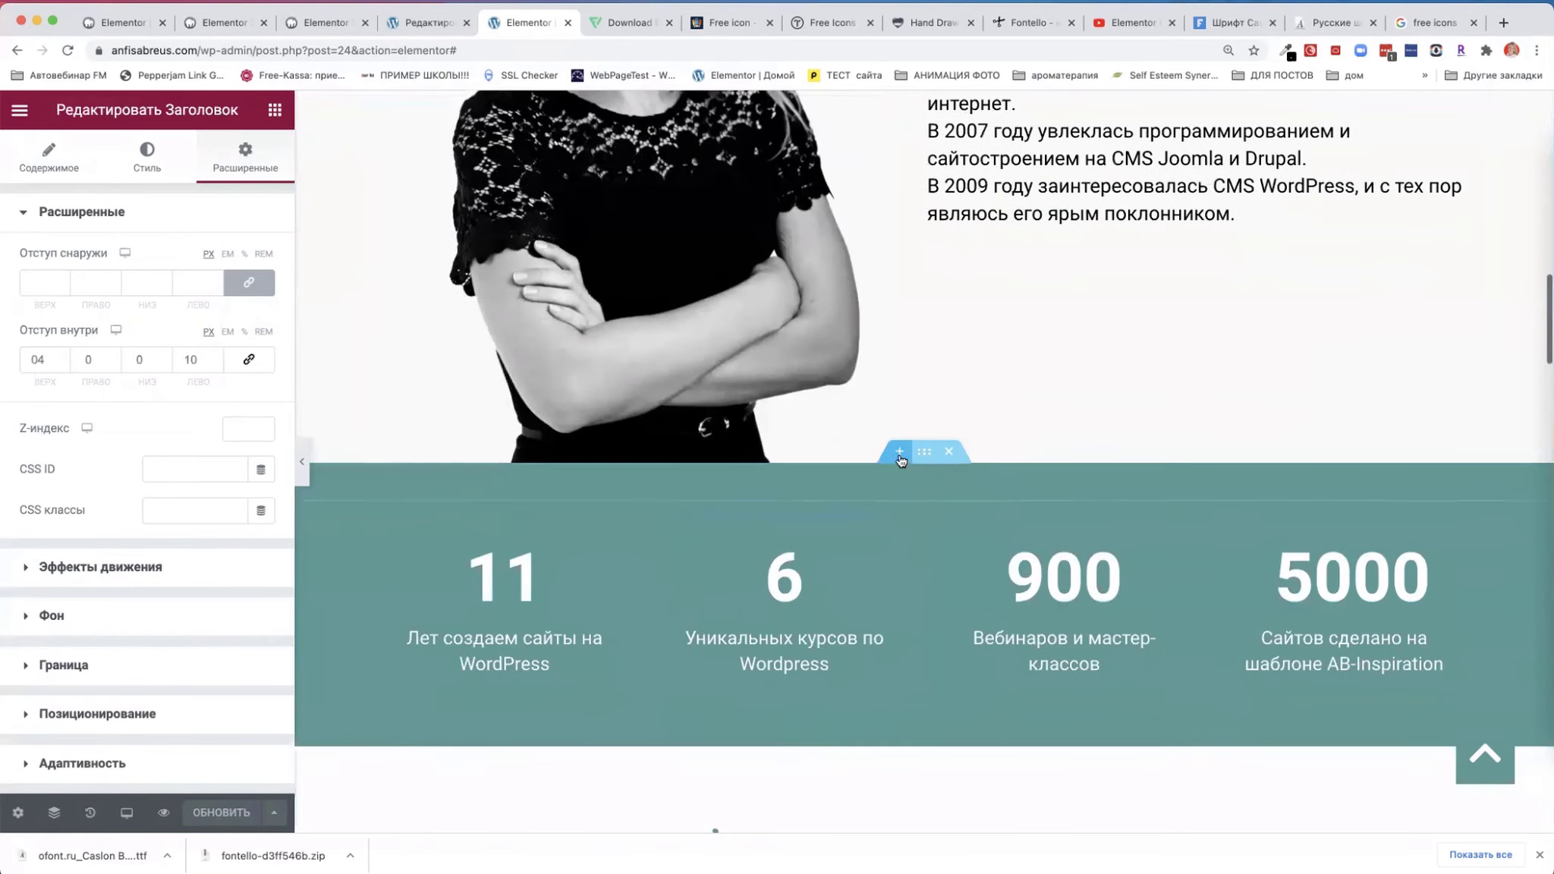
- Insert a new single-column section below the author block
left_click(899, 453)
left_click(898, 551)
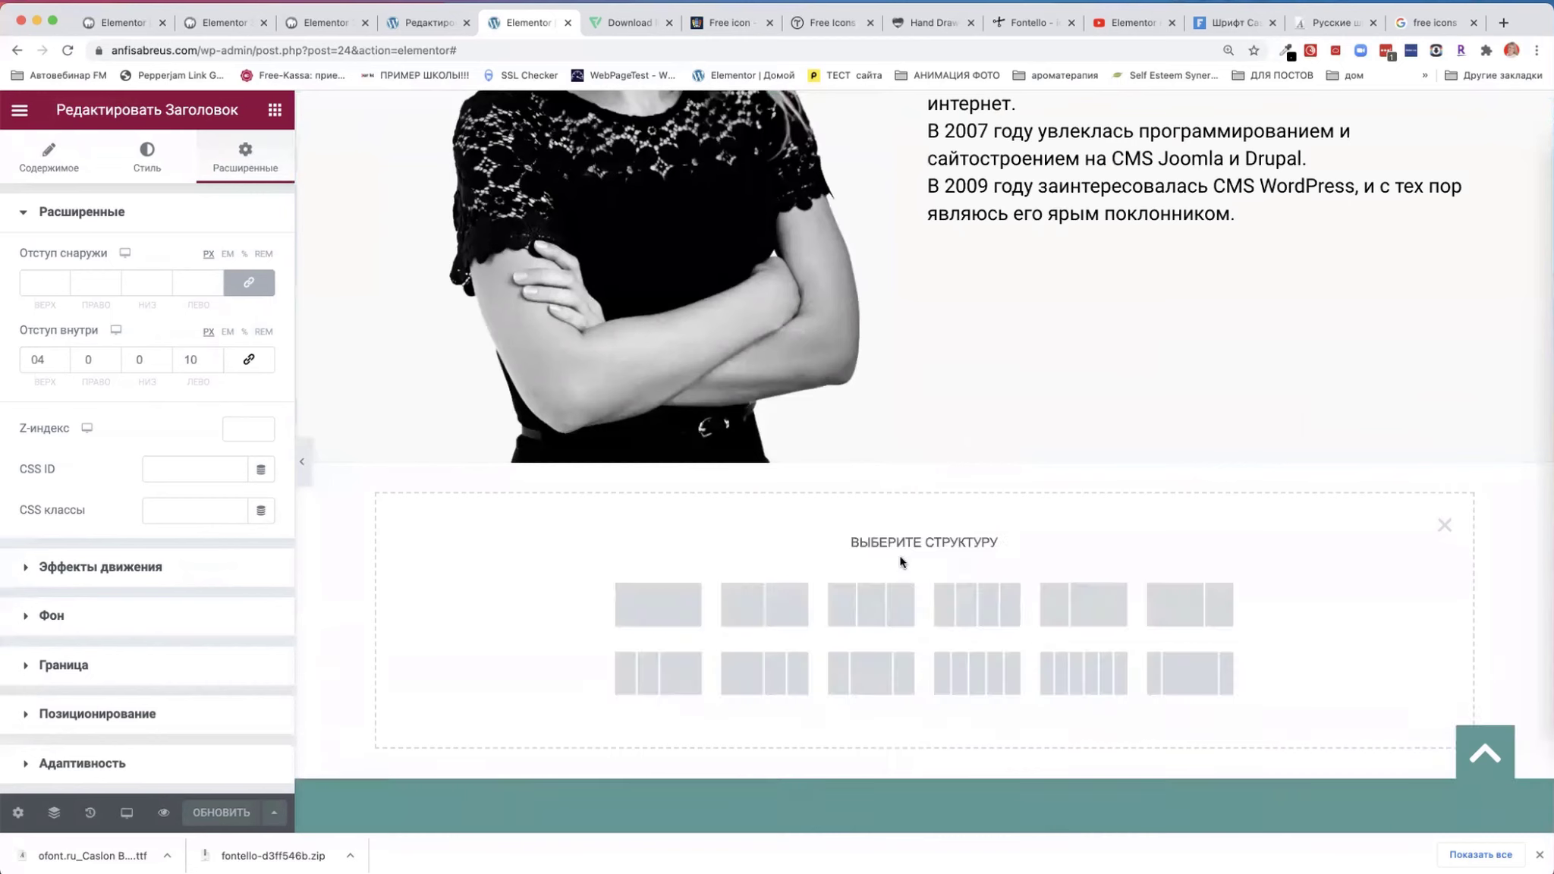
left_click(670, 608)
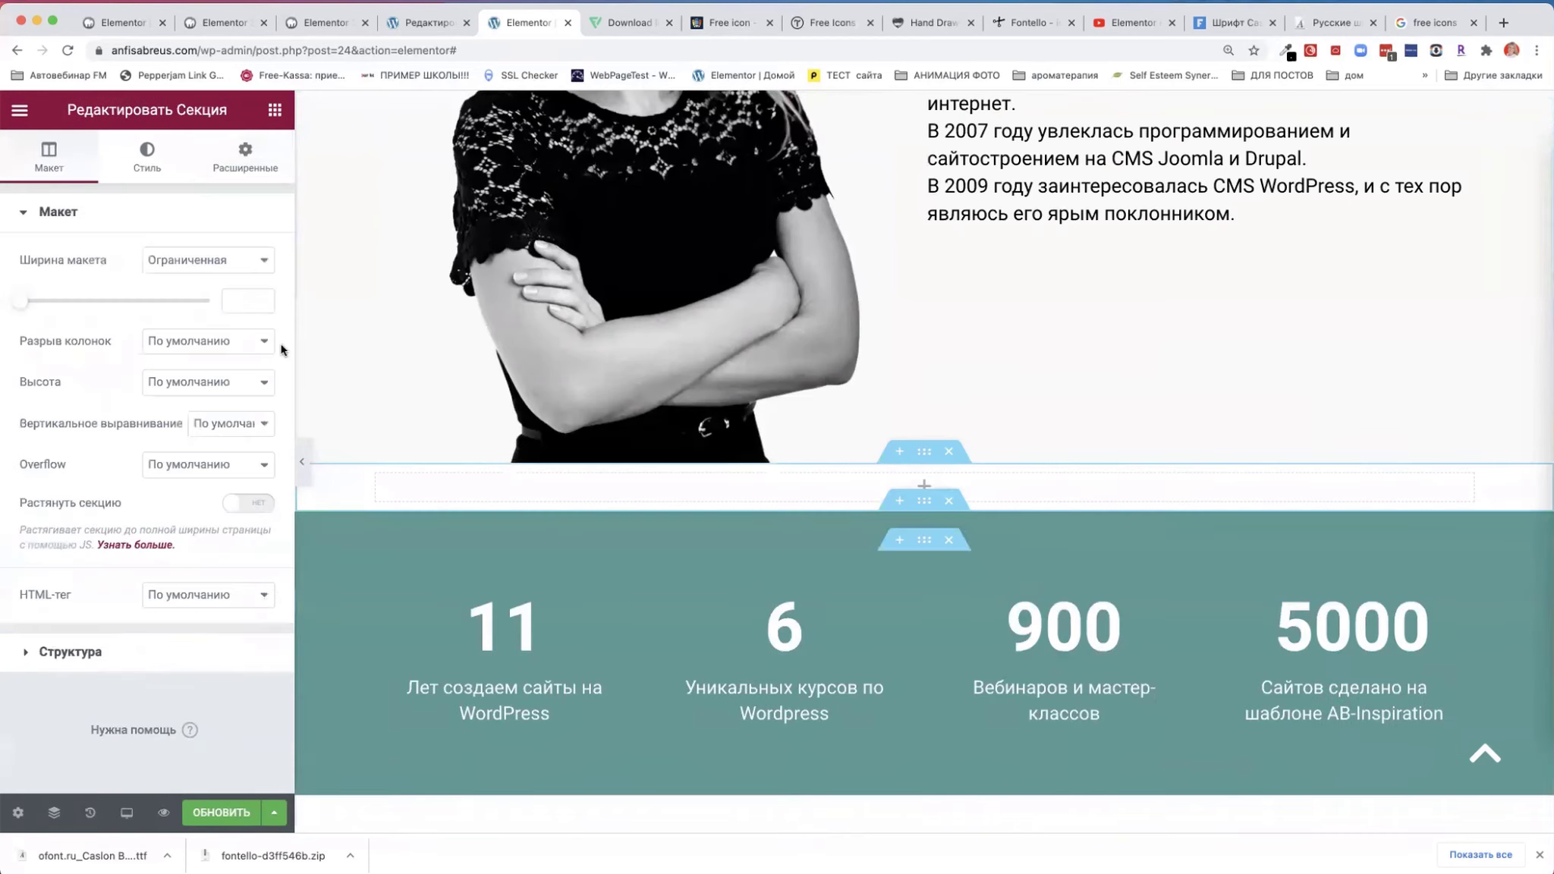
- Drag a Цитата widget into the new empty section
left_click(275, 111)
scroll(213, 339, "down", 15)
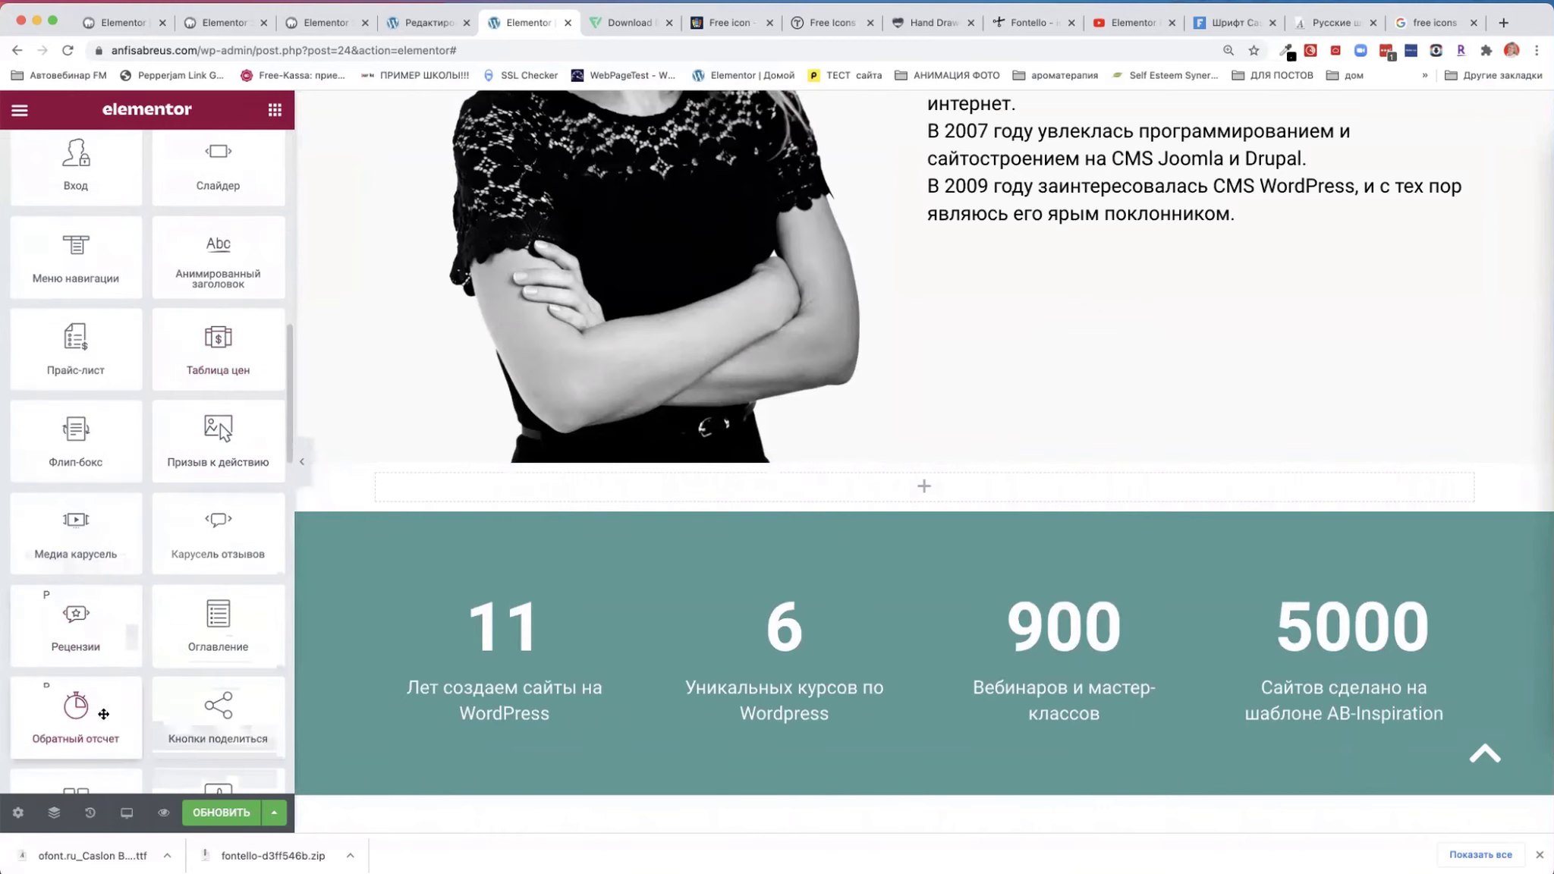
scroll(121, 657, "down", 3)
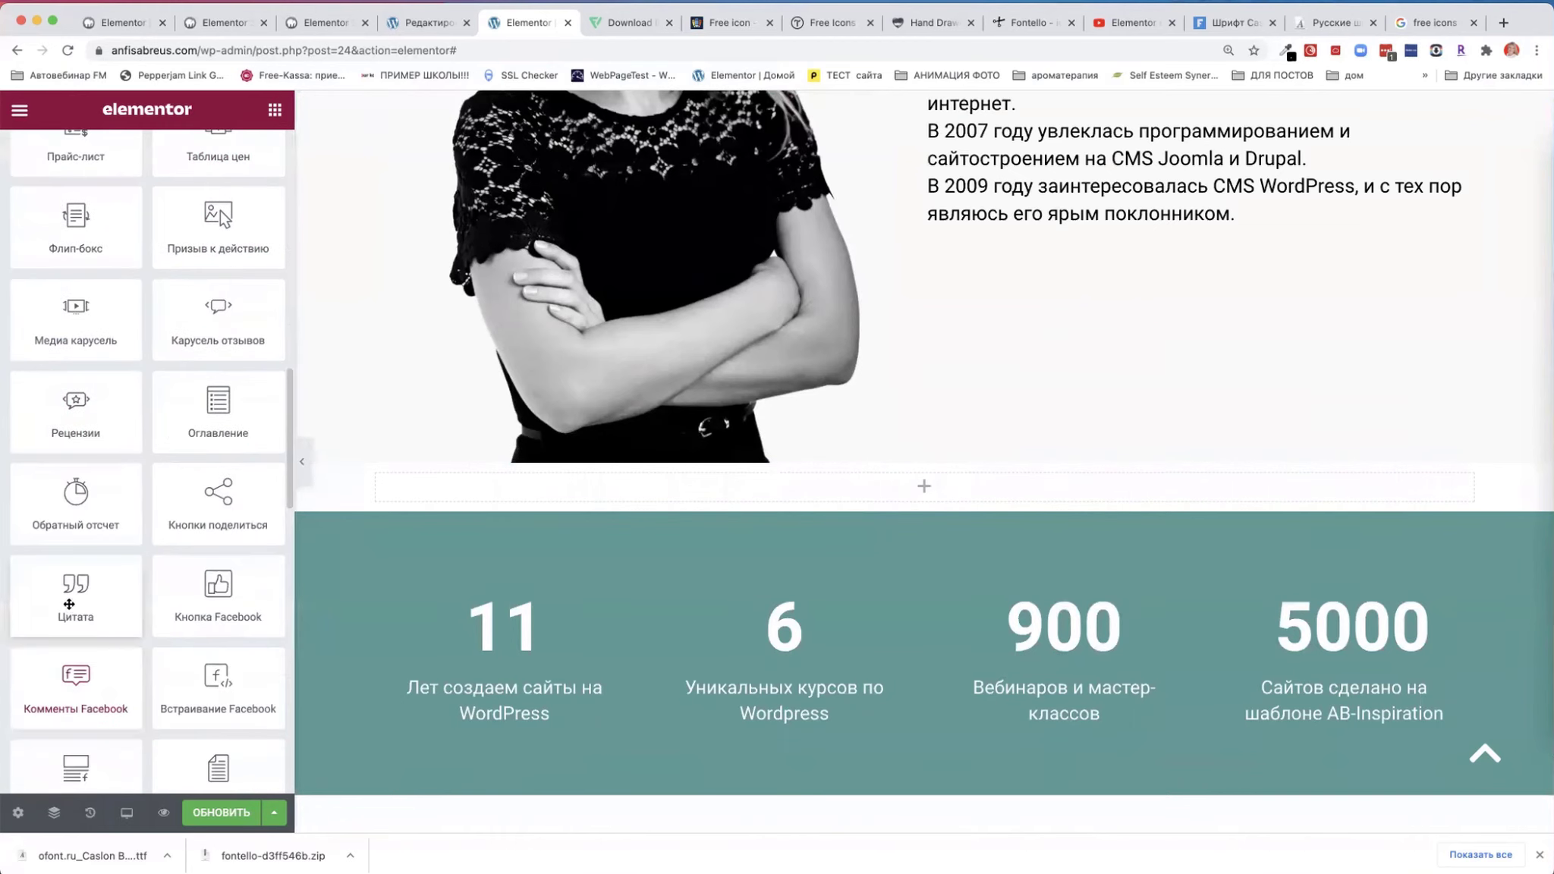
left_click_drag(749, 537, 813, 493)
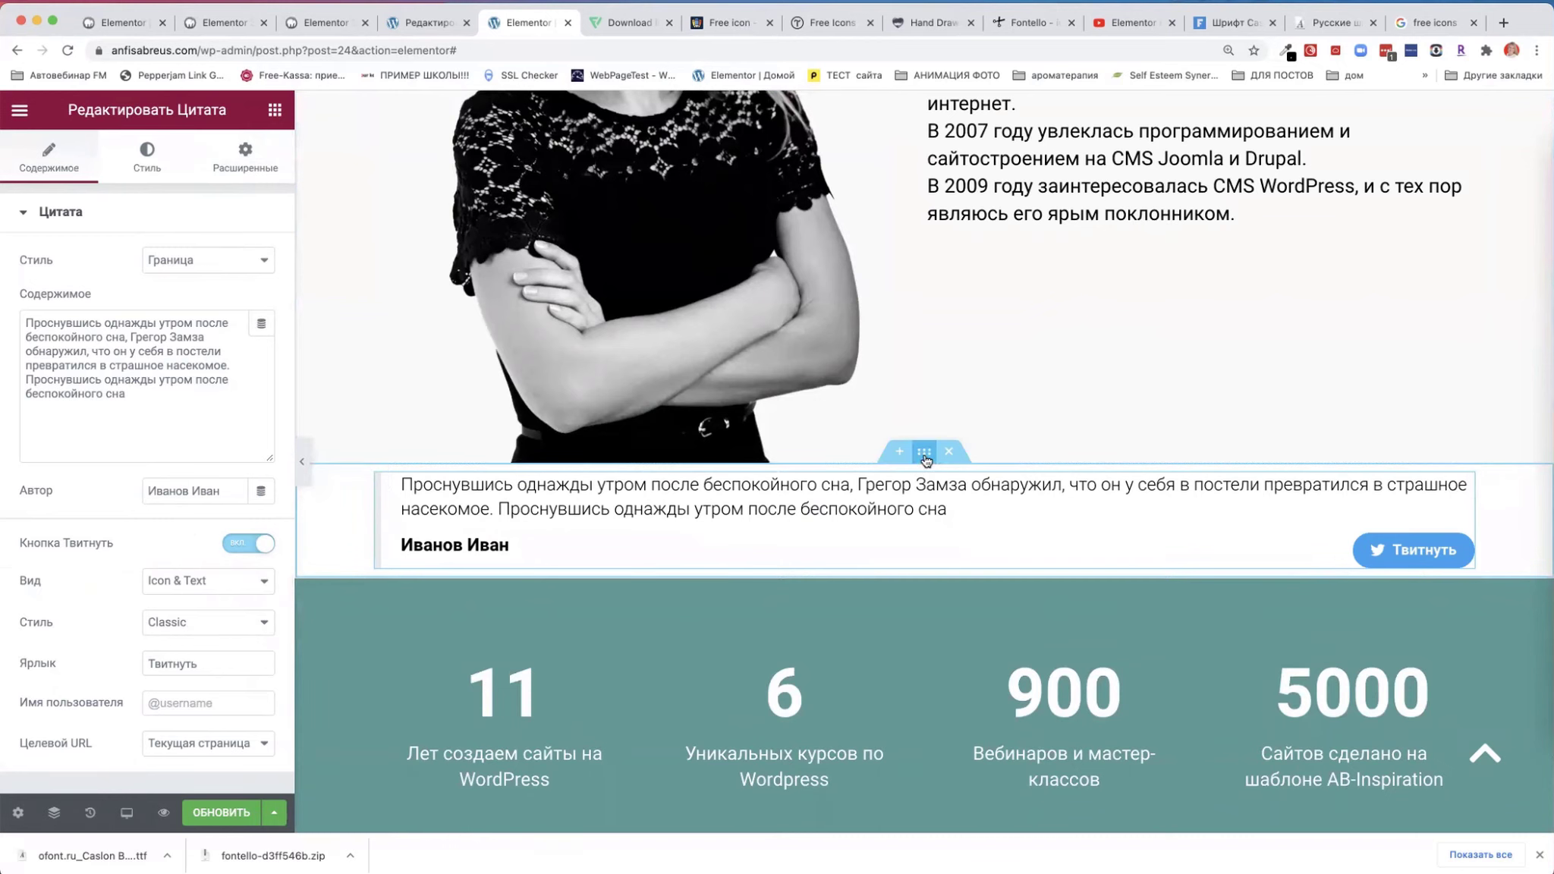
left_click(924, 454)
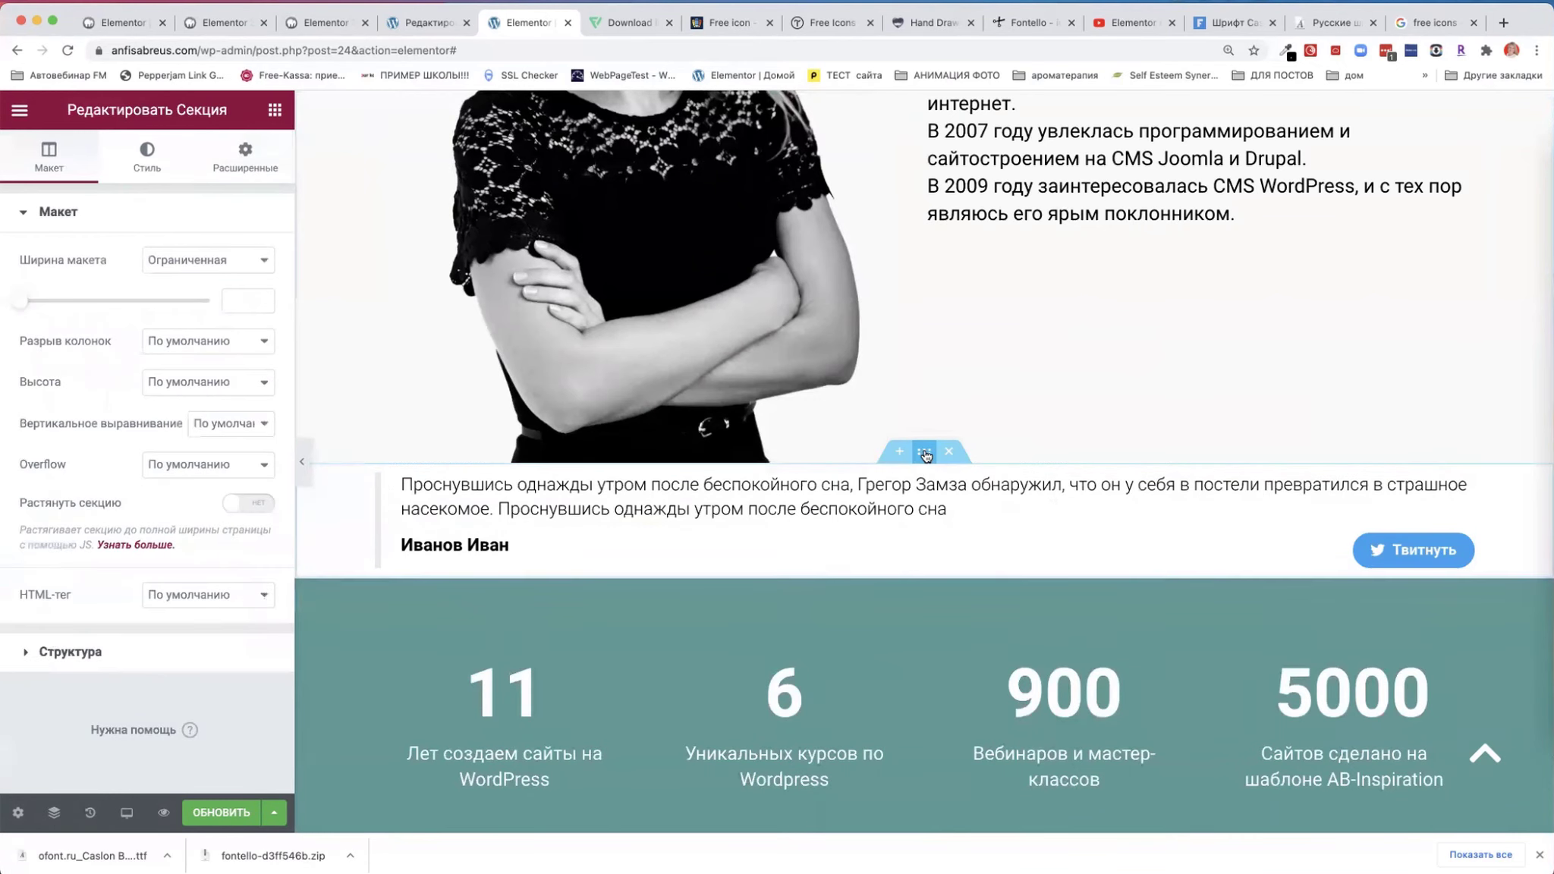
- Give the quote section 50 px top and bottom padding
left_click(245, 158)
left_click(267, 364)
left_click(37, 359)
type("50")
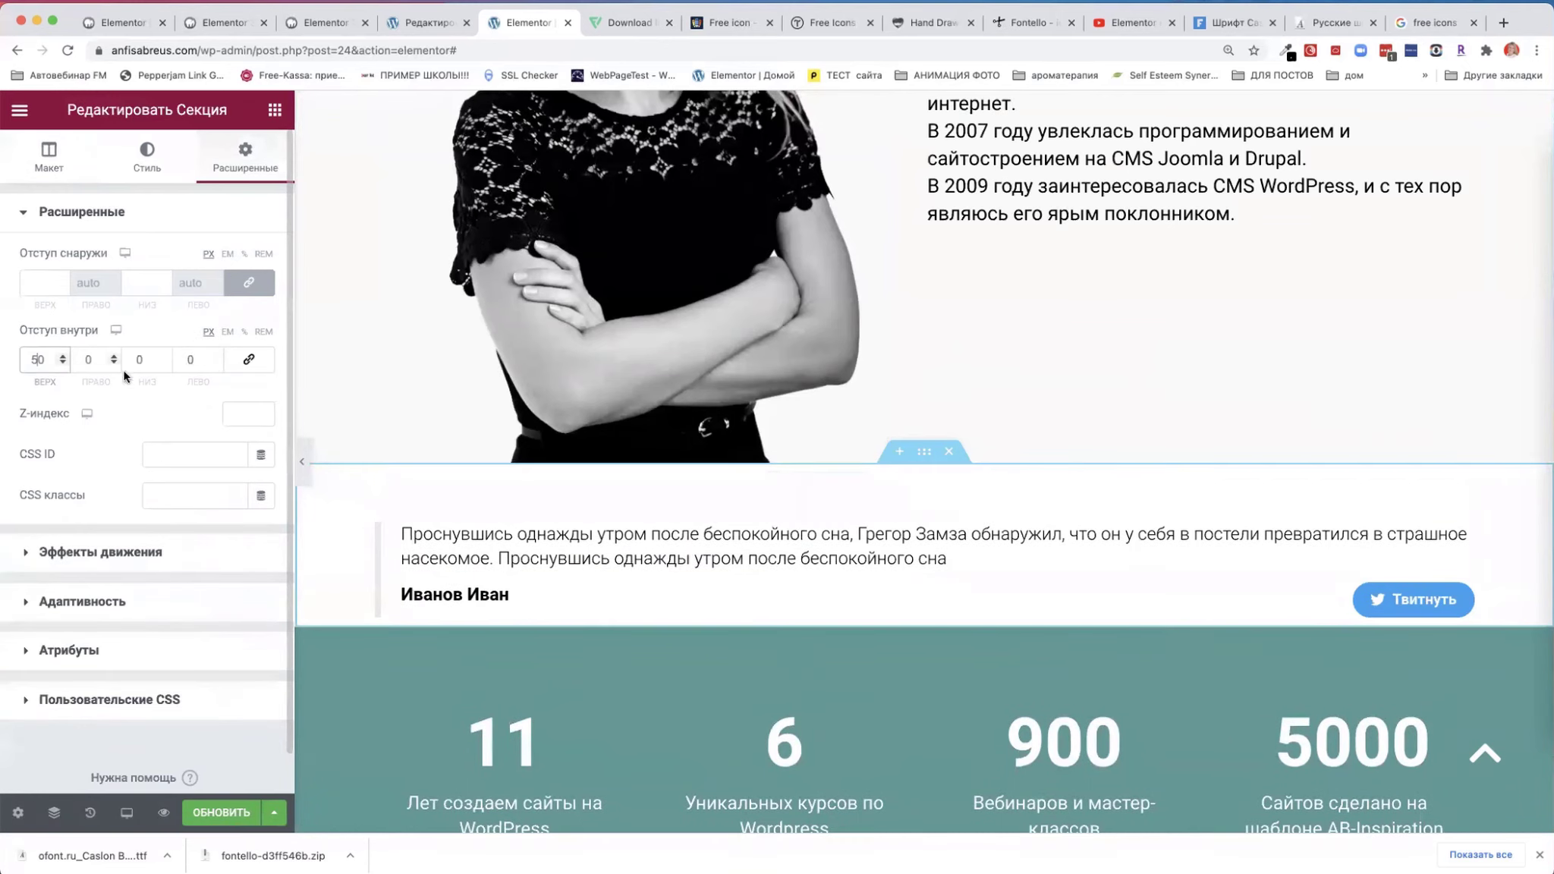
left_click(136, 359)
type("50")
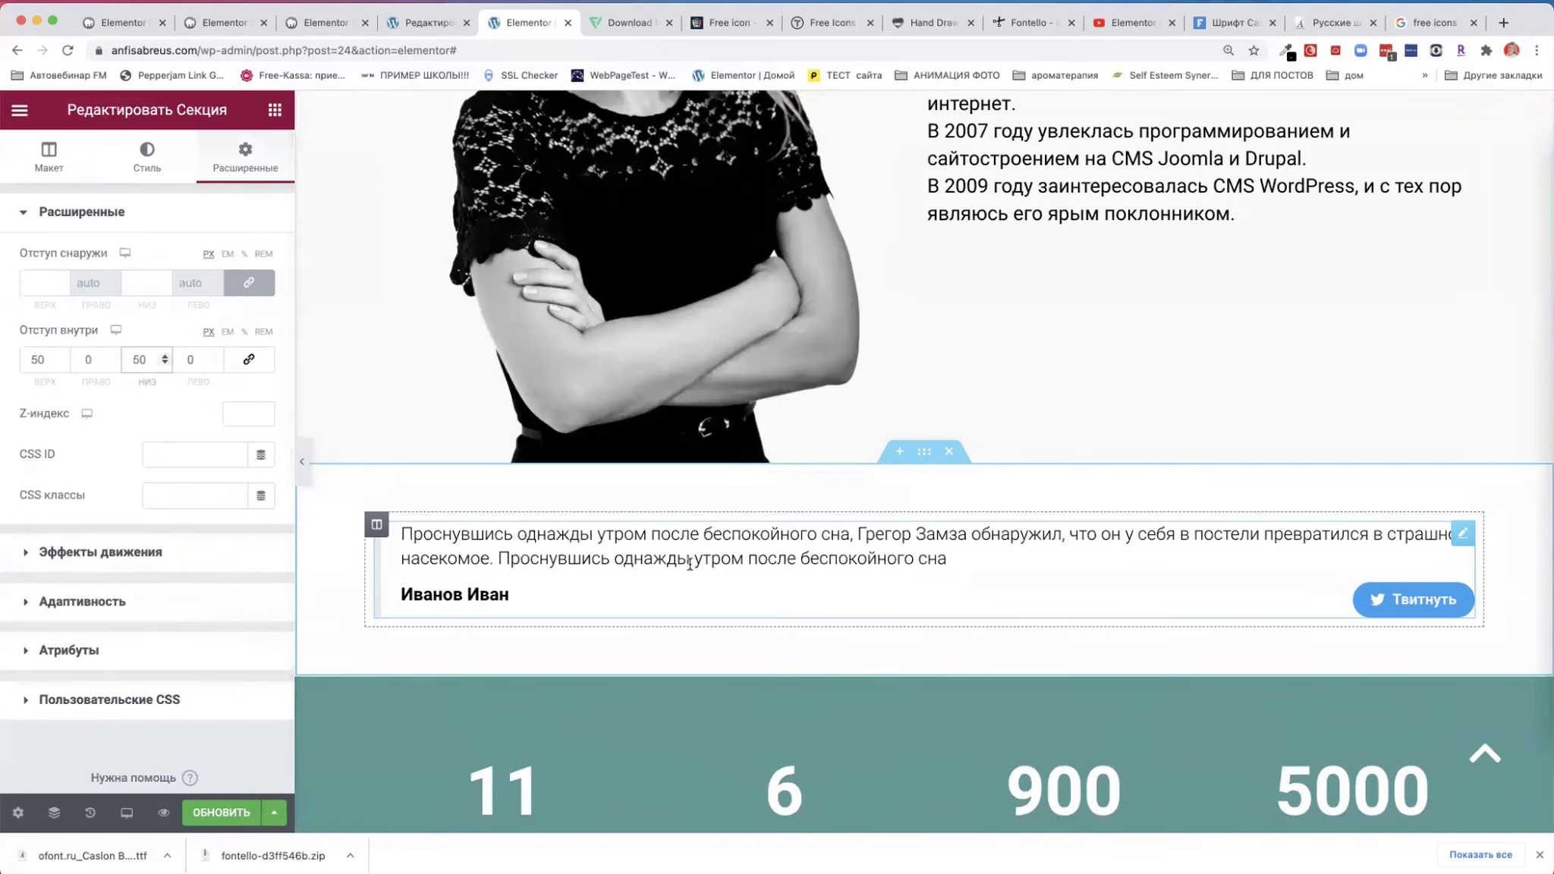
- Set the quote to the Кавычки style, centred, with the Tweet button off
left_click(464, 539)
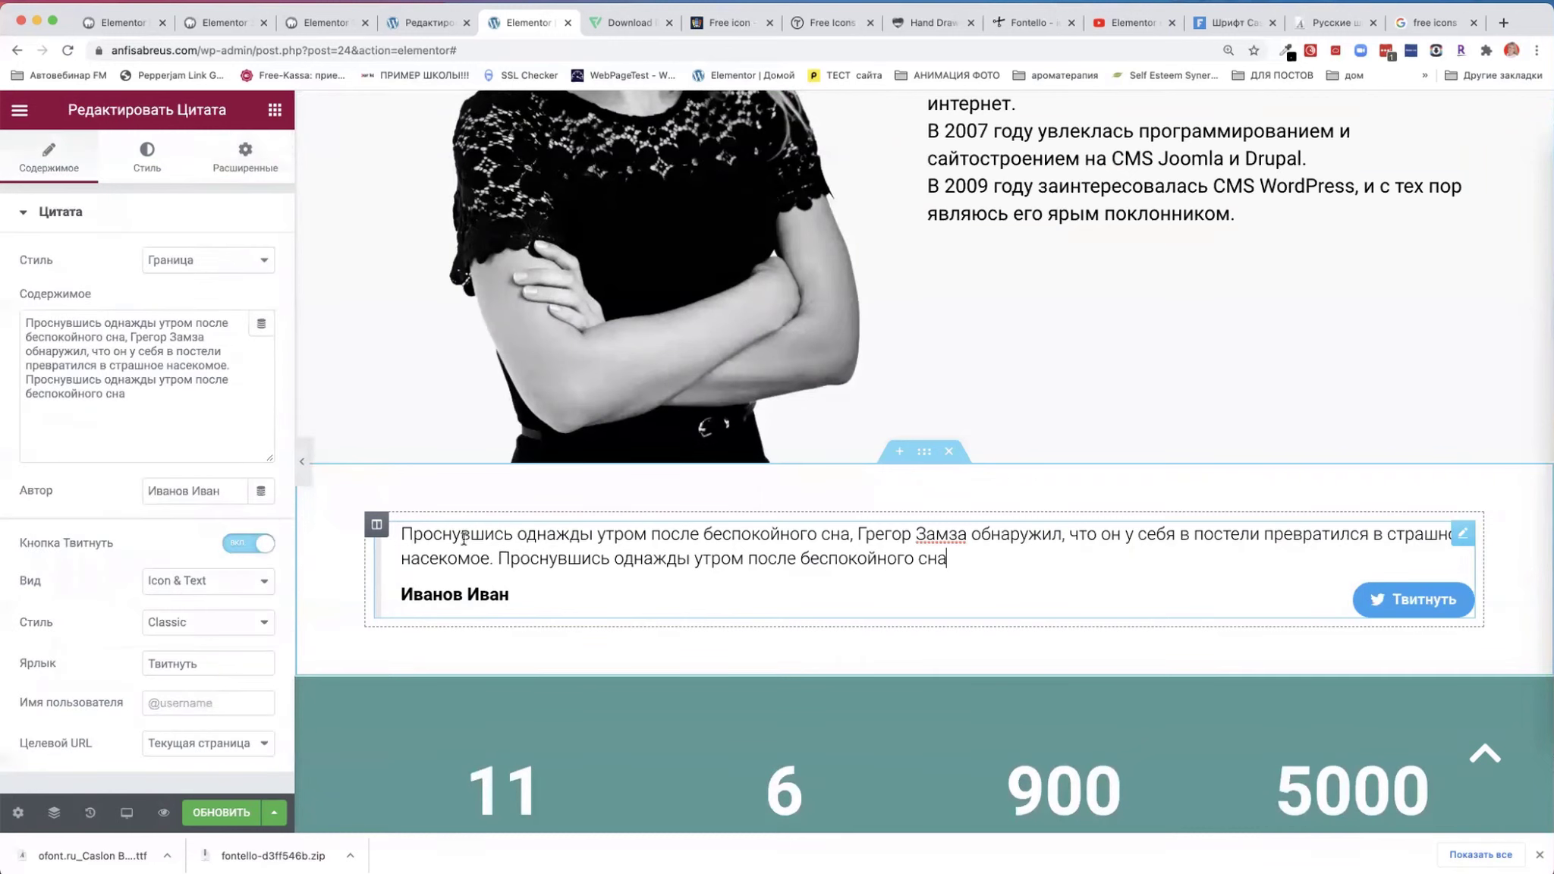
left_click(183, 273)
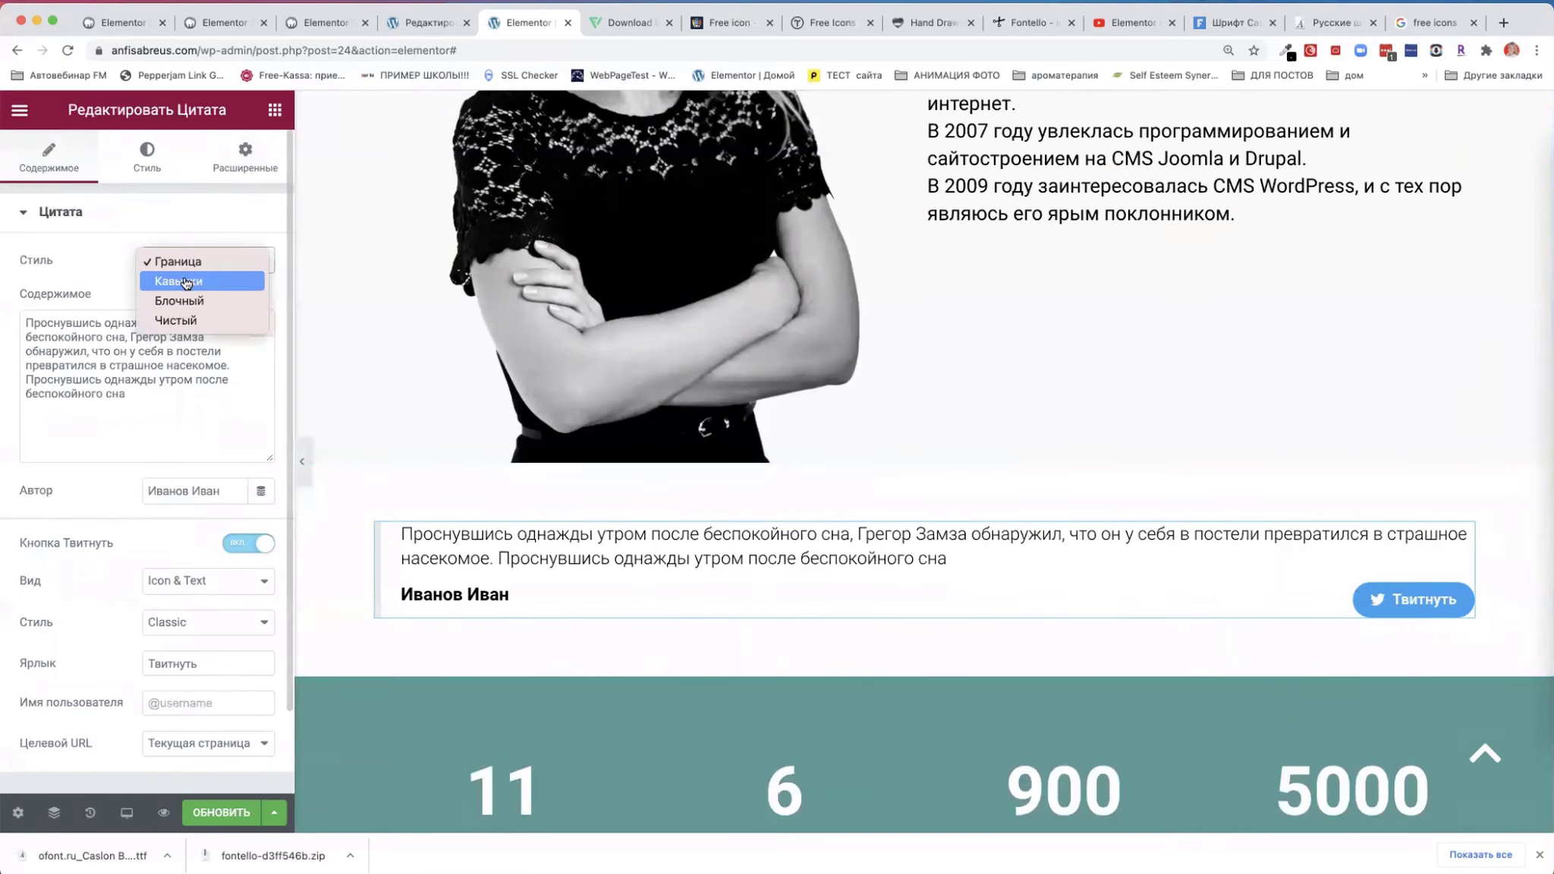
left_click(185, 281)
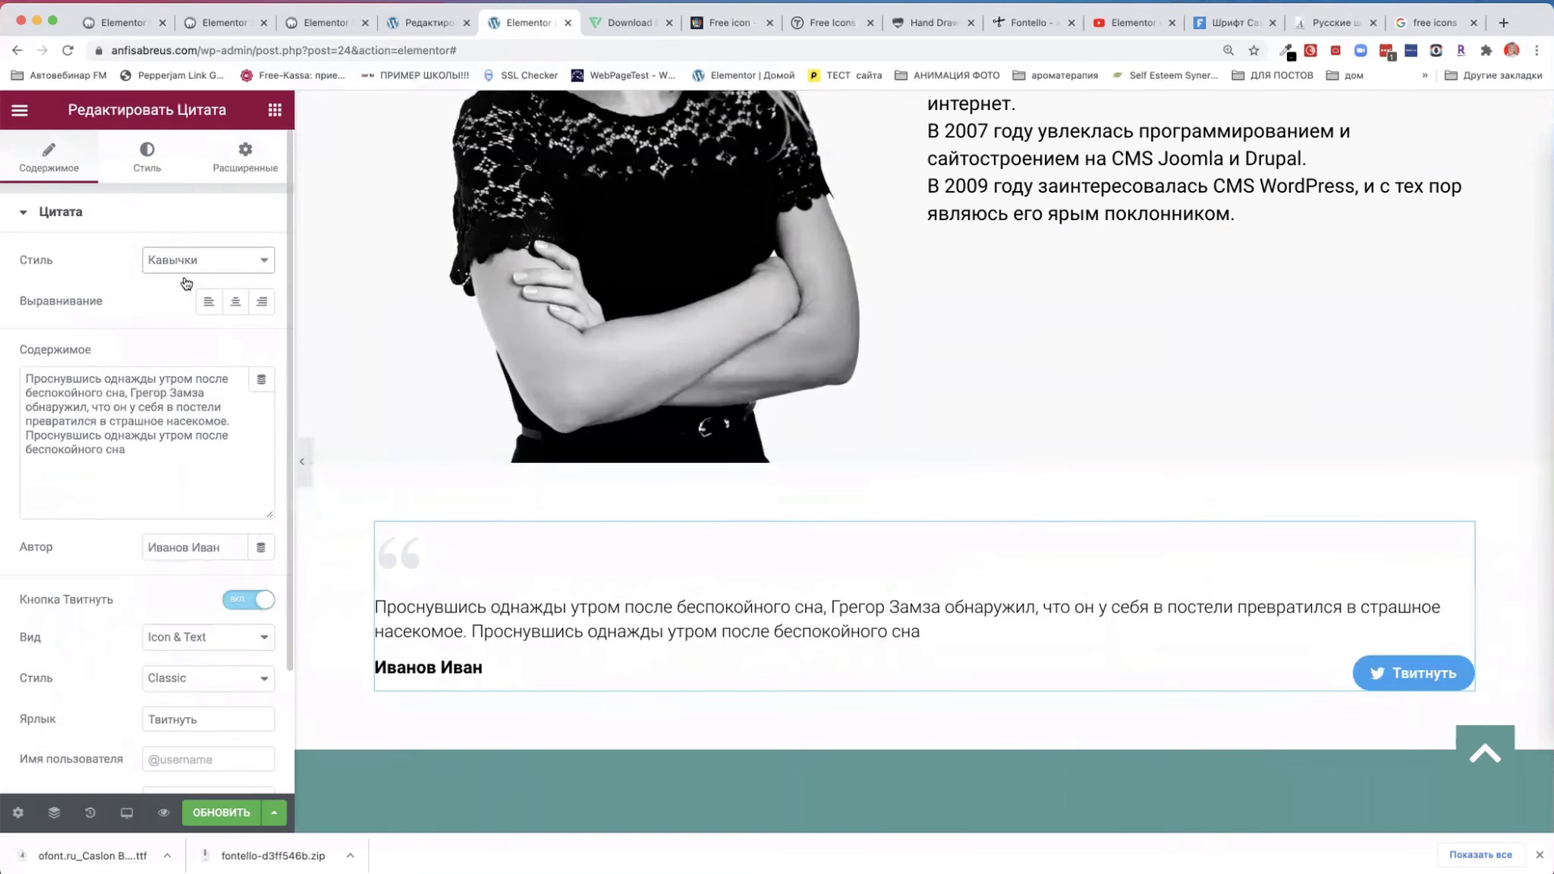
left_click(231, 304)
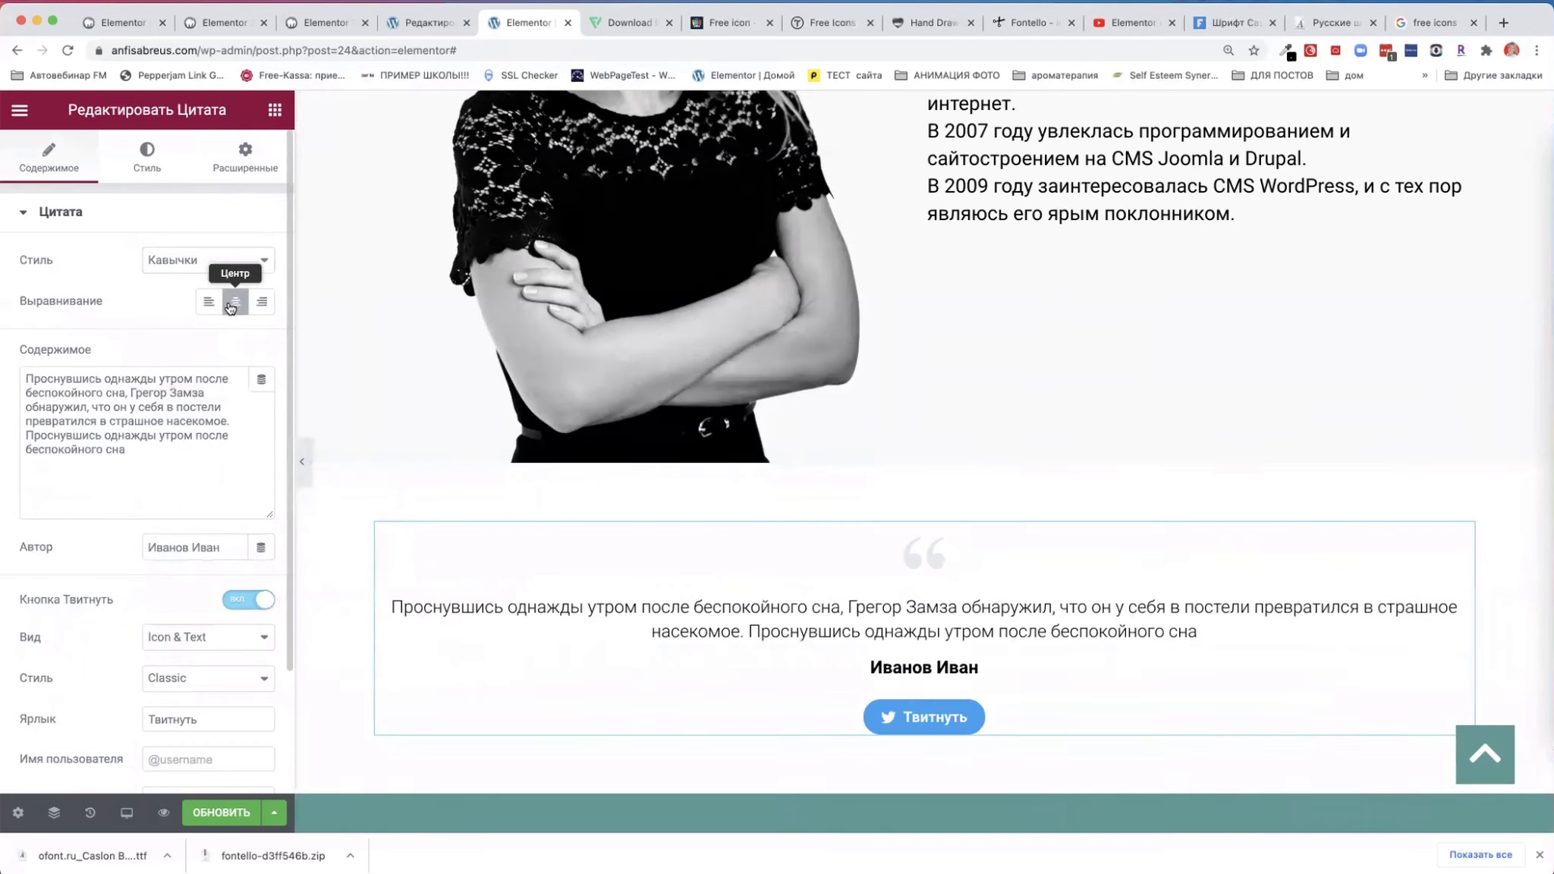
left_click(232, 603)
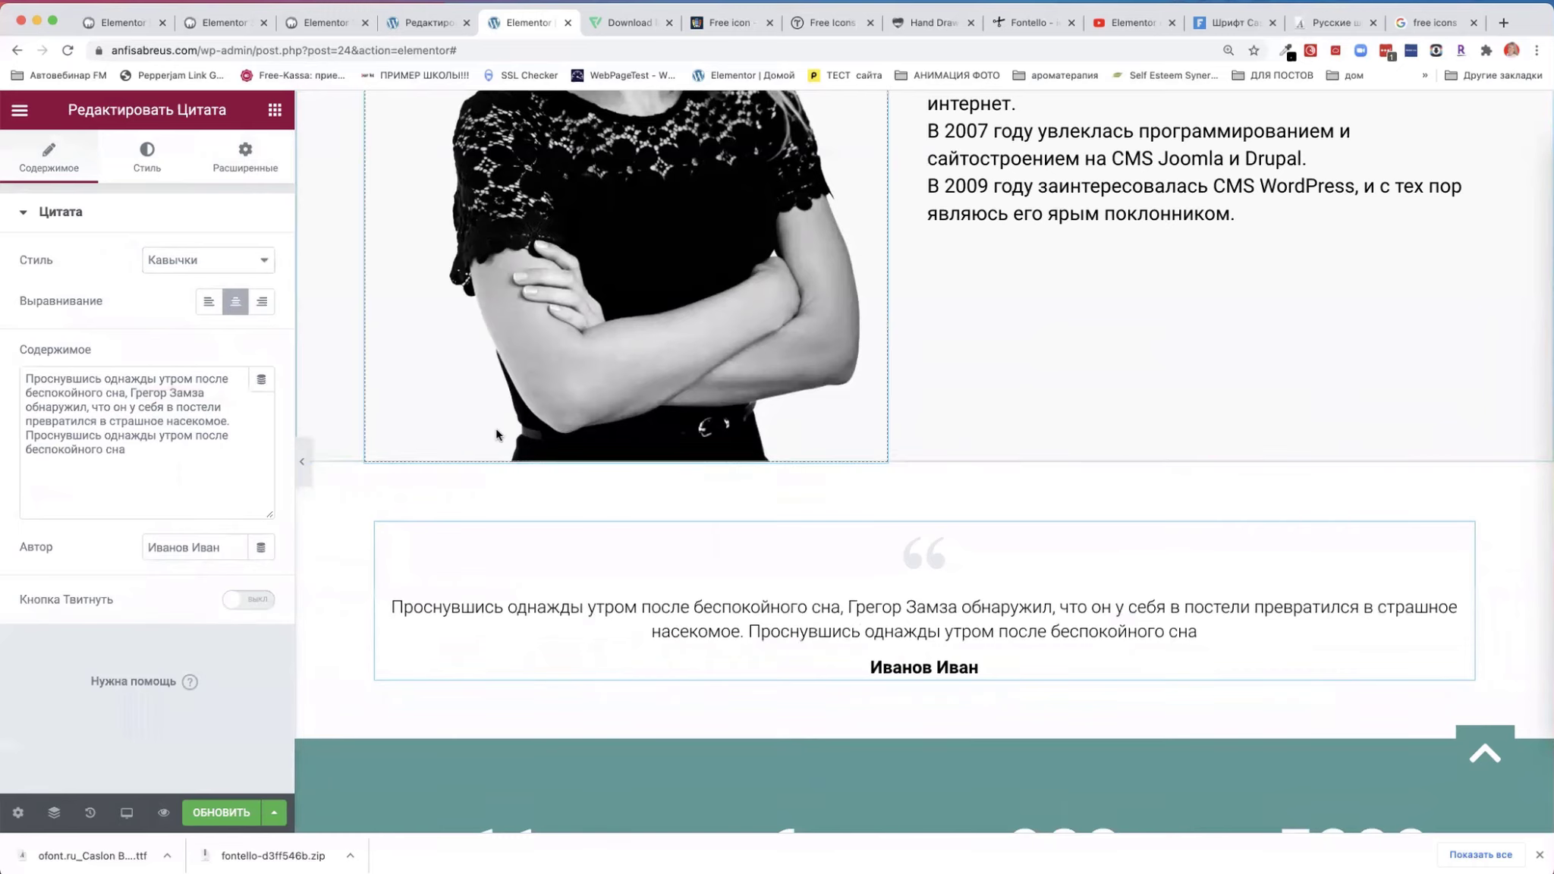
- Select and copy the existing quote's text on the live Об авторе page
left_click(323, 24)
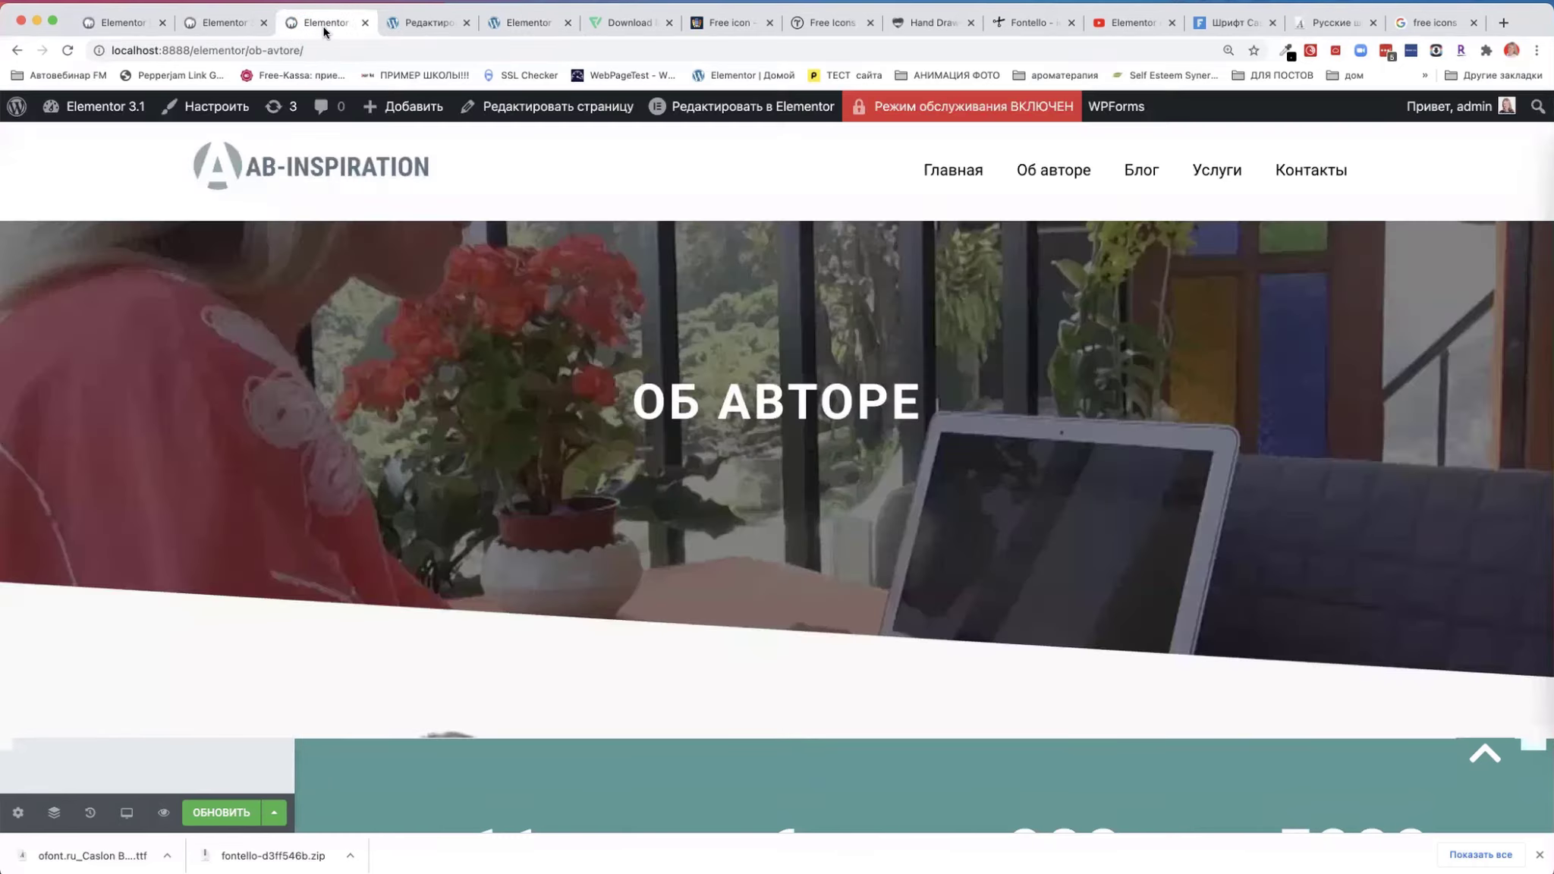
scroll(440, 503, "down", 10)
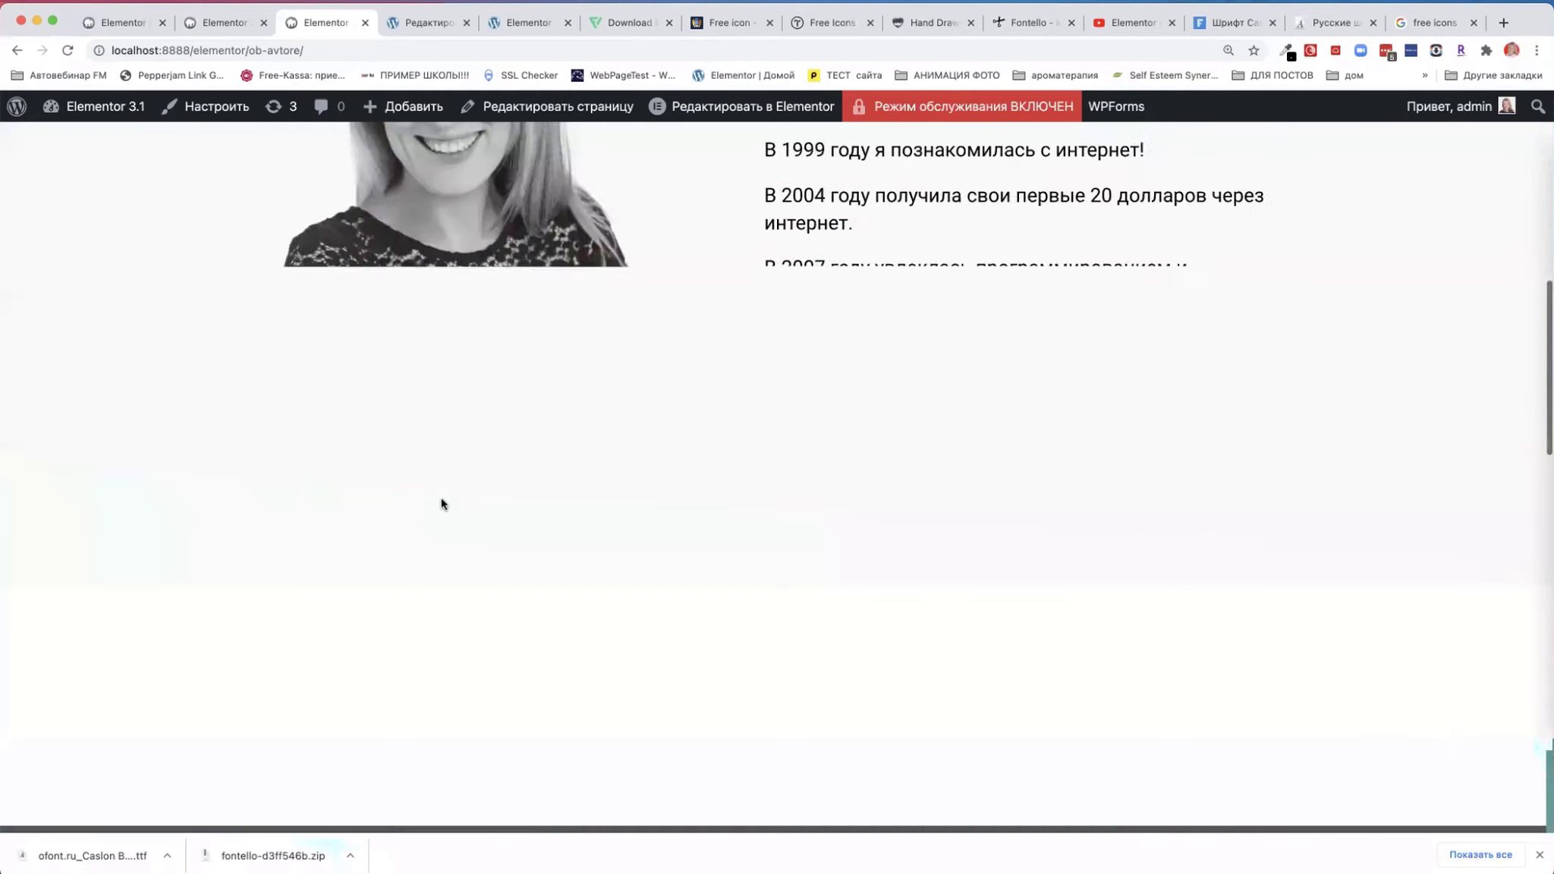
left_click_drag(313, 625, 1036, 650)
key("super+c")
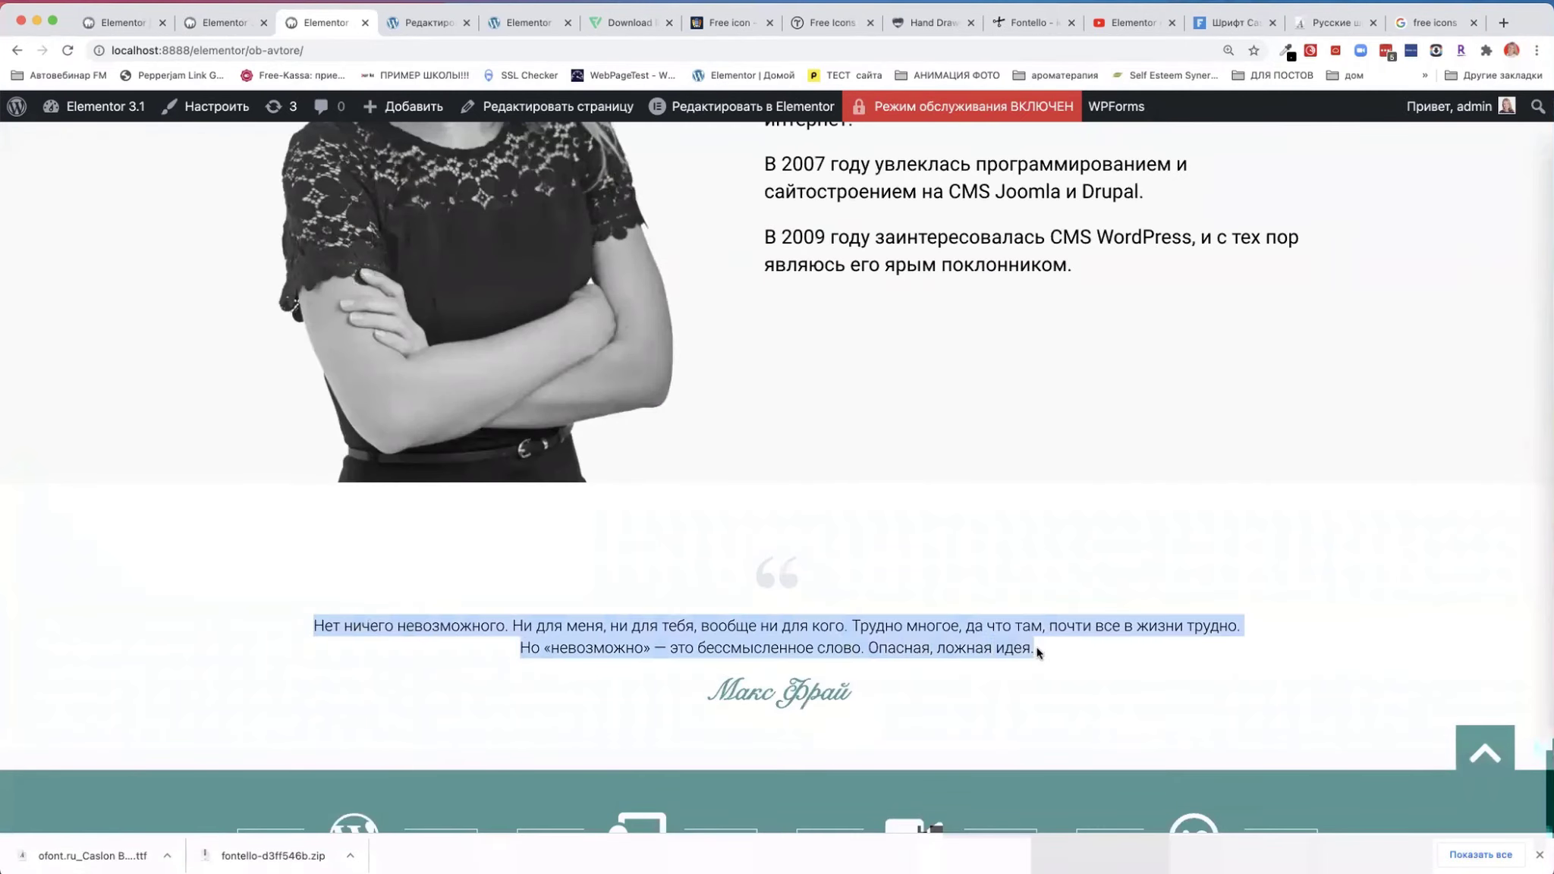
left_click(446, 25)
- Paste the copied «Нет ничего невозможного» quote and enter the writer's name as Автор
left_click(511, 22)
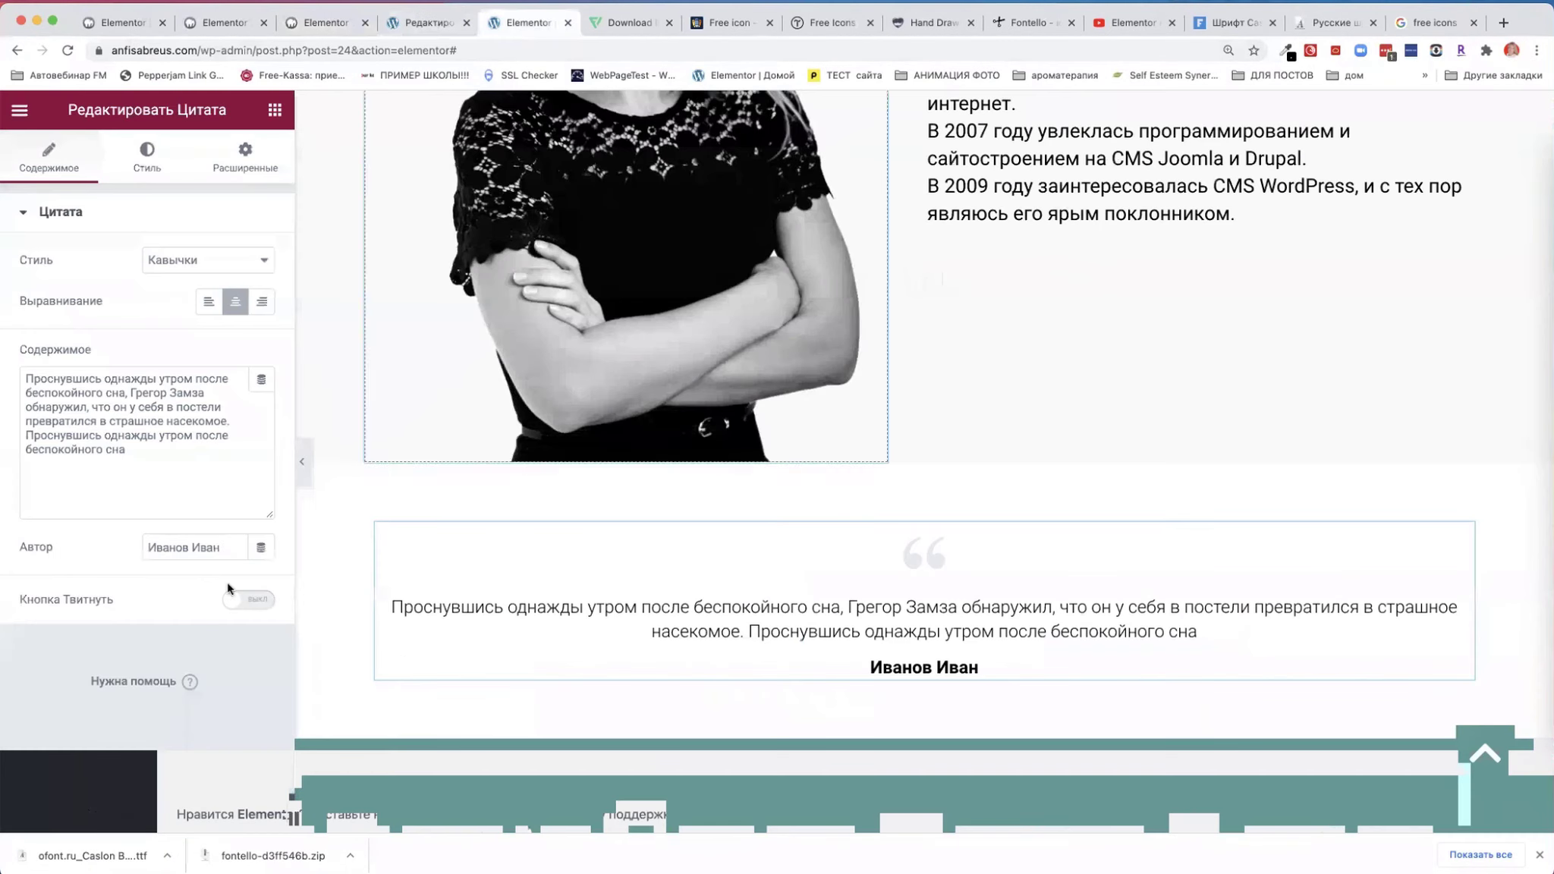
left_click_drag(132, 455, 4, 351)
key("super+v")
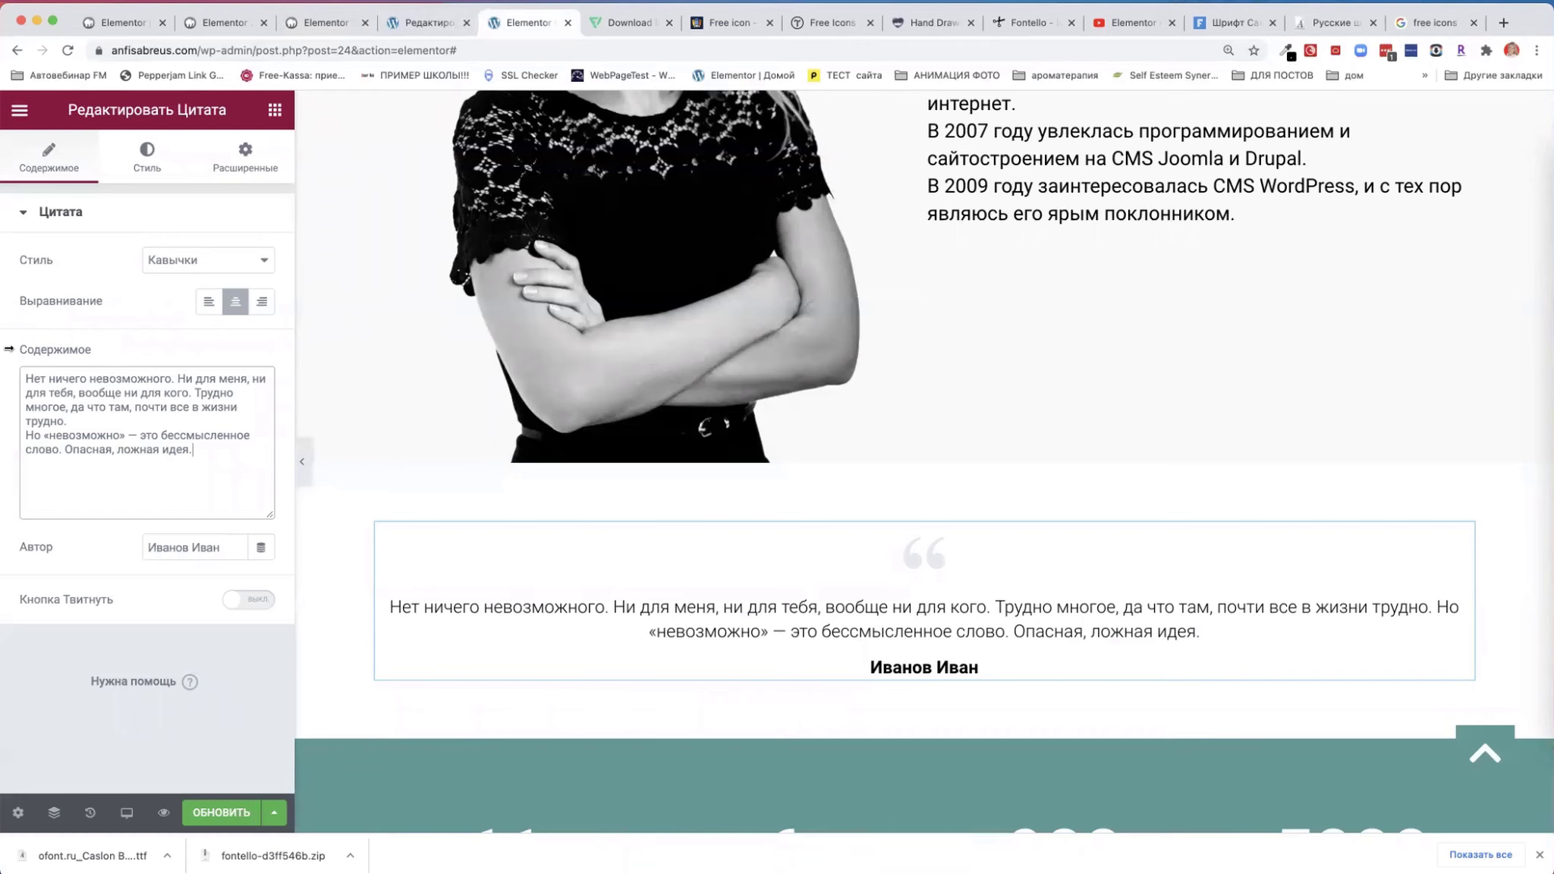
triple_click(220, 547)
type("Макс Фрай")
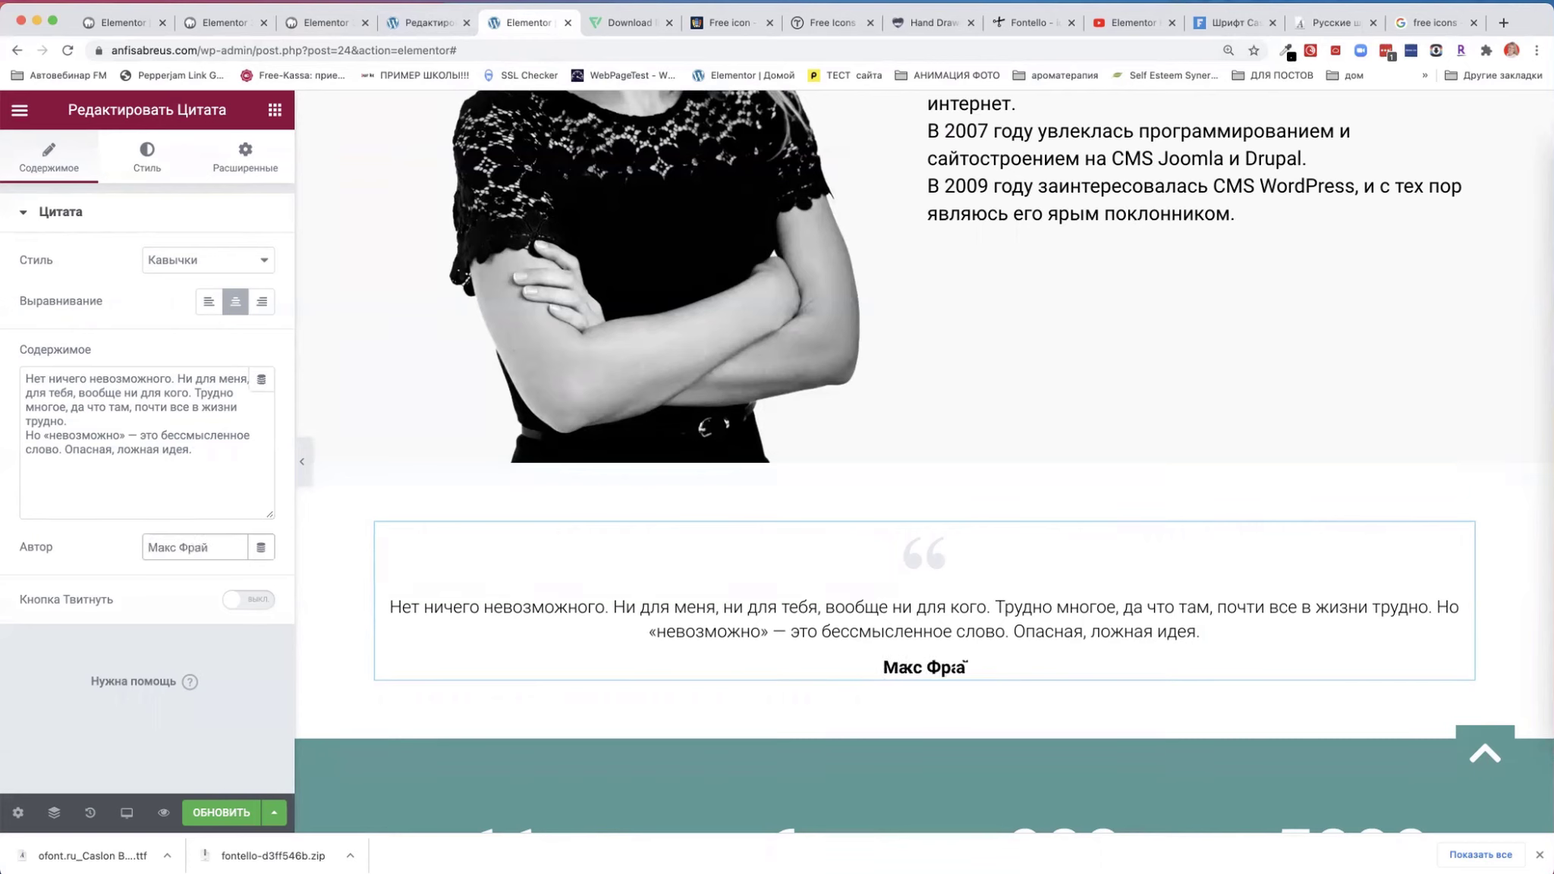